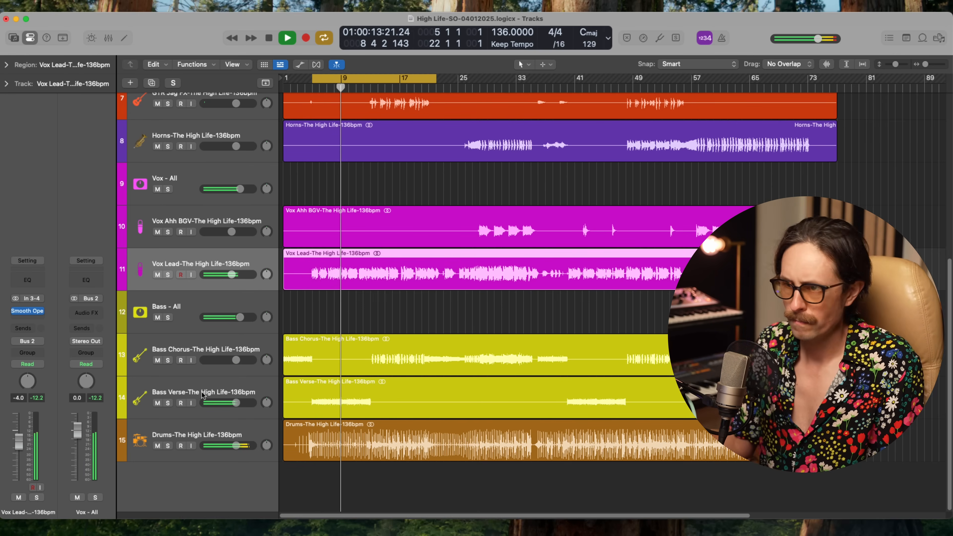
Step: Listen to the mix while checking the Bass Verse and Vox Lead channel strips, and stop playback
{"action": "left_click", "coordinate": [174, 407]}
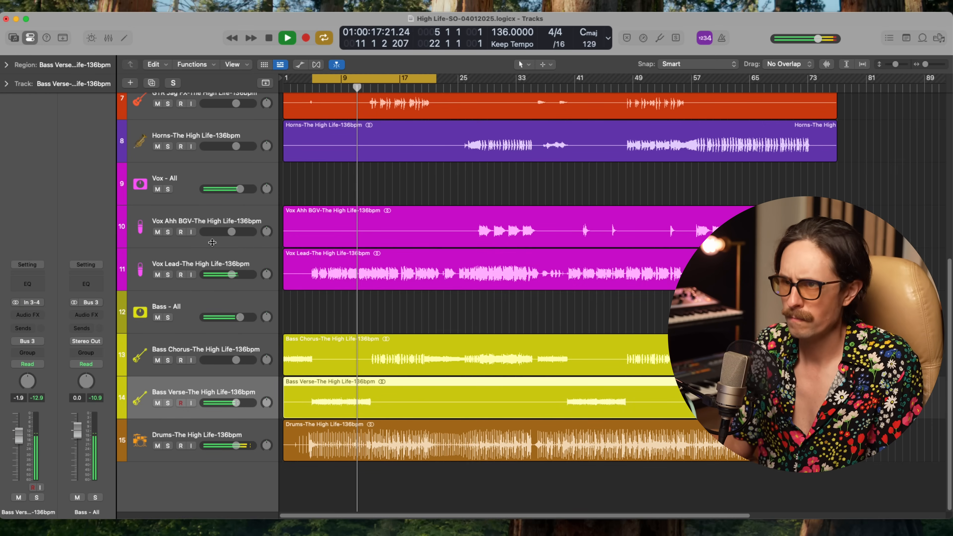
{"action": "left_click", "coordinate": [256, 285]}
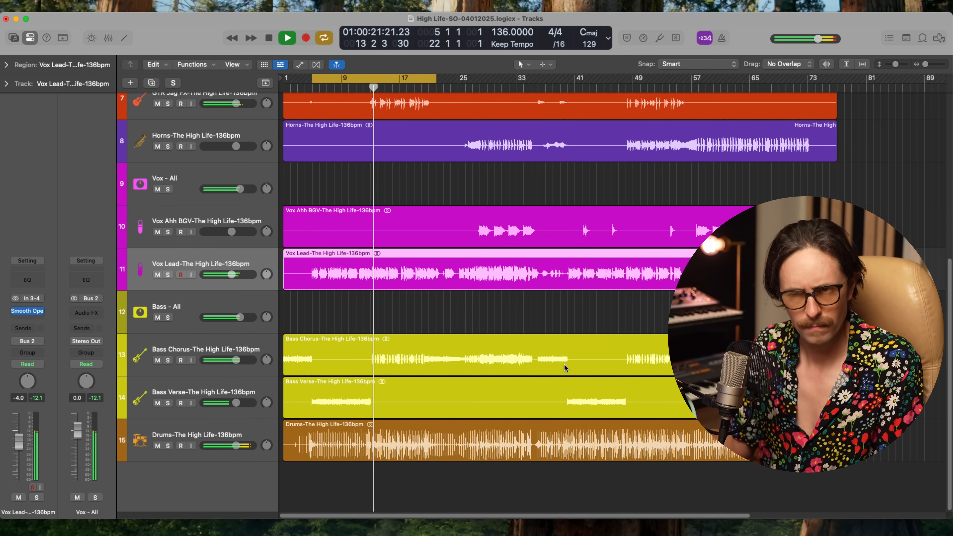
{"action": "key", "text": "space"}
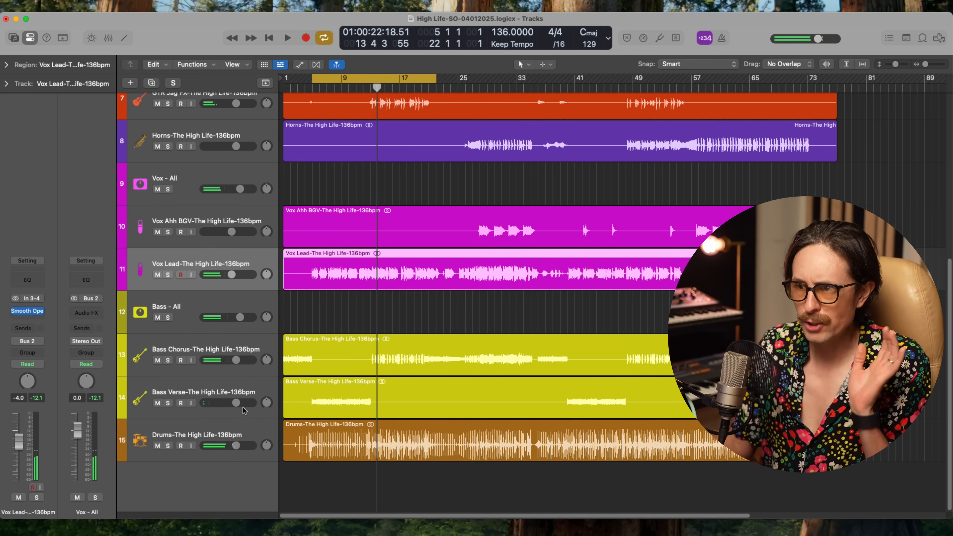
Step: Solo the Bass Verse track and play it back on its own
{"action": "left_click", "coordinate": [198, 395]}
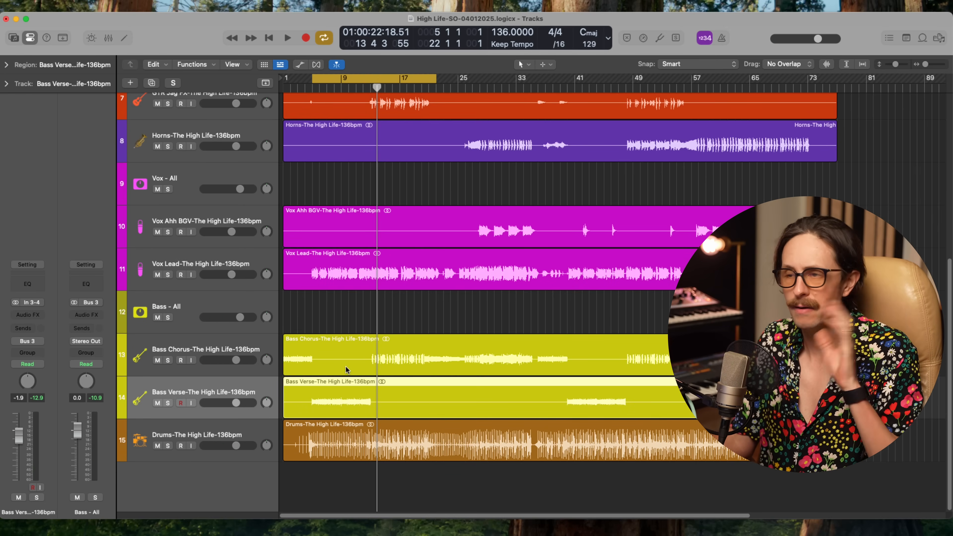
{"action": "left_click", "coordinate": [167, 403]}
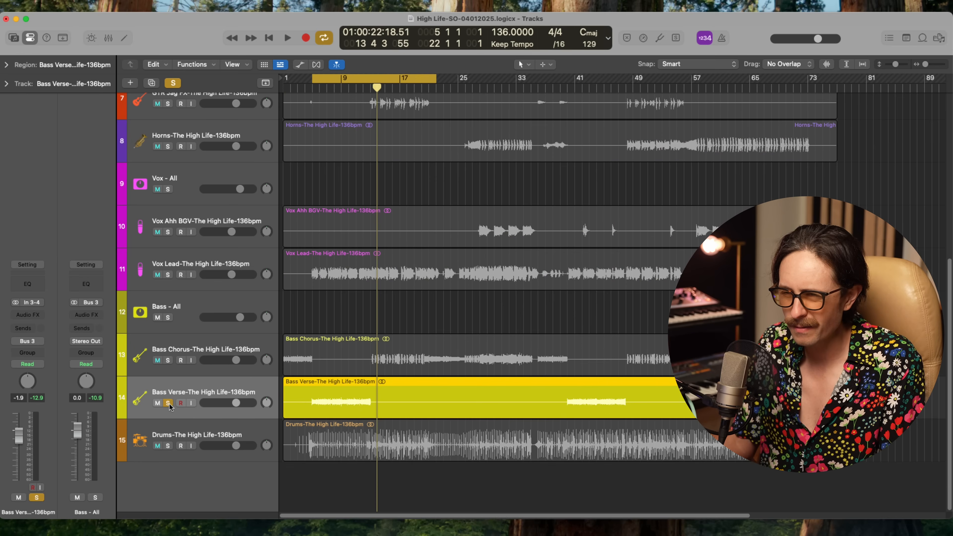
{"action": "key", "text": "space"}
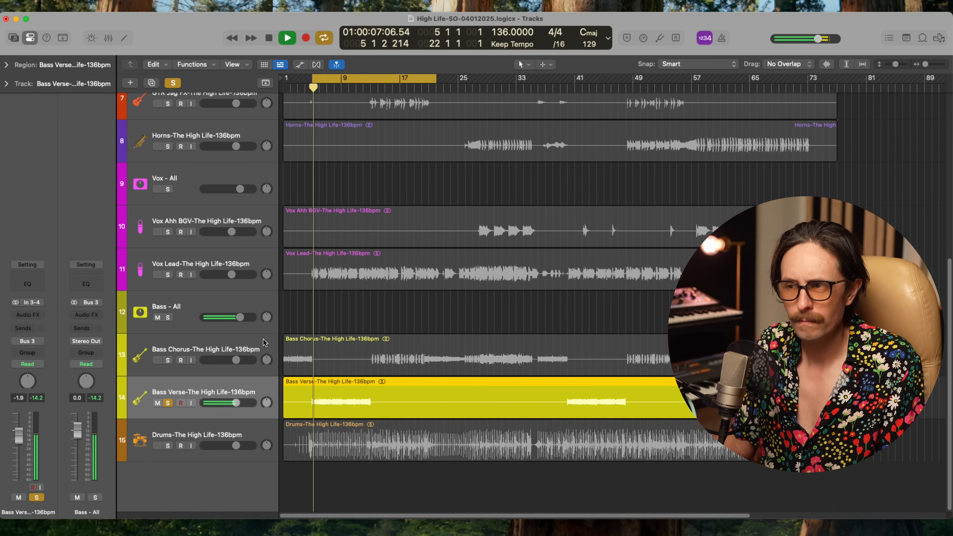
Step: Insert Smooth Operator Pro in stereo on the Bass Verse track, reposition its window and stop playback
{"action": "left_click", "coordinate": [30, 315]}
{"action": "mouse_move", "coordinate": [41, 309]}
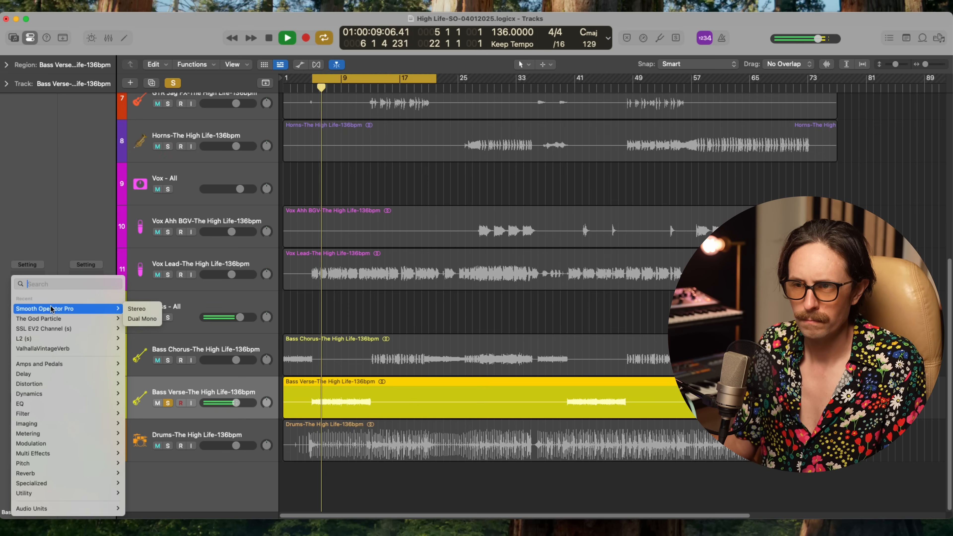
{"action": "left_click", "coordinate": [141, 308]}
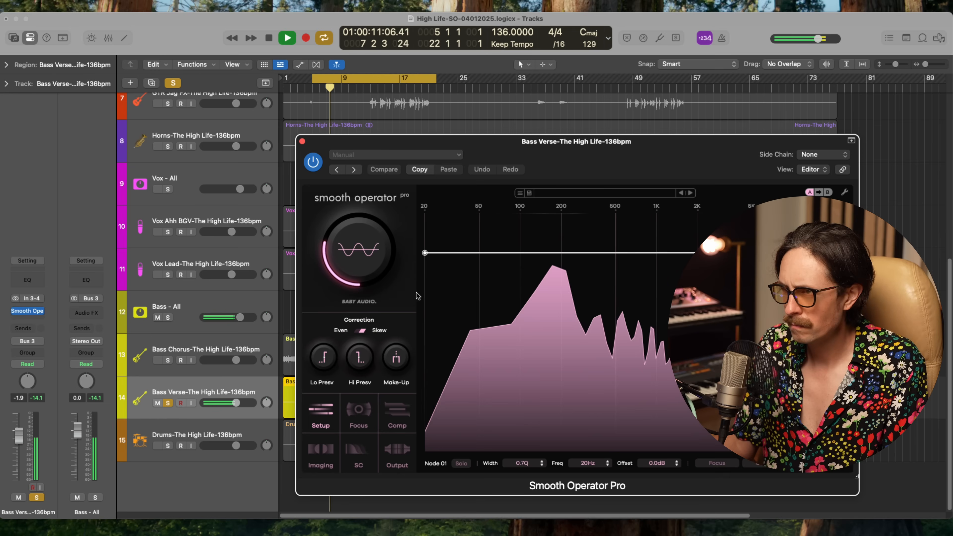
{"action": "left_click_drag", "start_coordinate": [616, 164], "coordinate": [398, 92]}
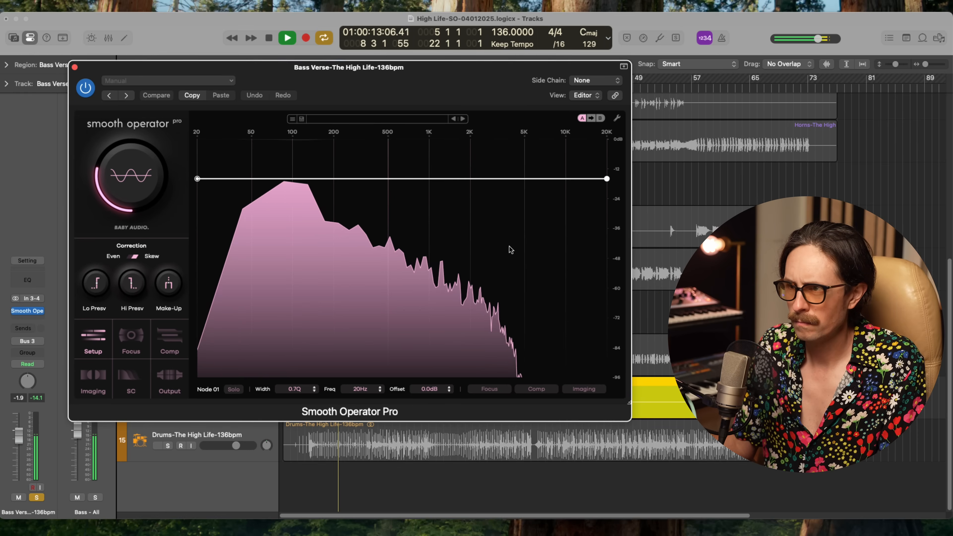
{"action": "key", "text": "space"}
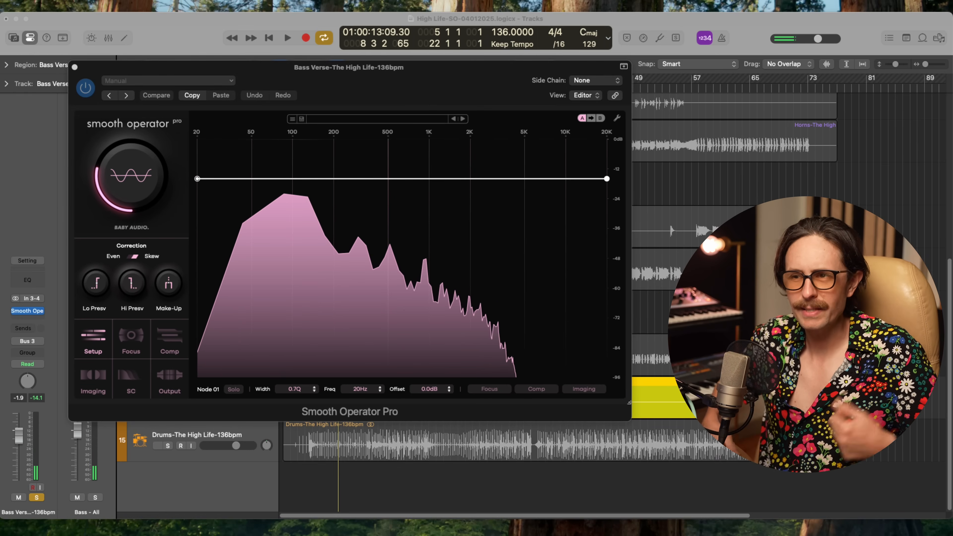
Step: Set Lo Presv to about 1.5 kHz in the Bass Verse instance of Smooth Operator Pro
{"action": "left_click", "coordinate": [290, 353]}
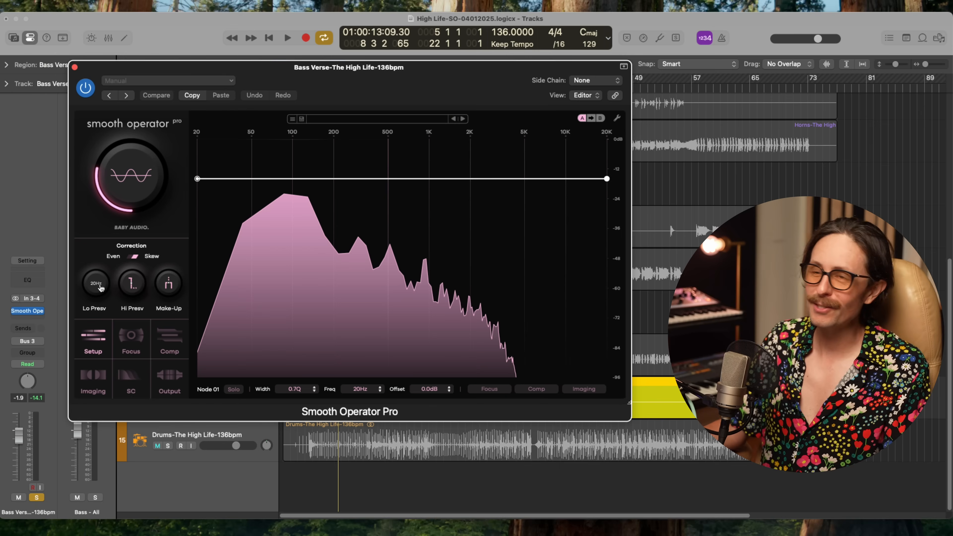
{"action": "left_click_drag", "start_coordinate": [97, 290], "coordinate": [89, 204]}
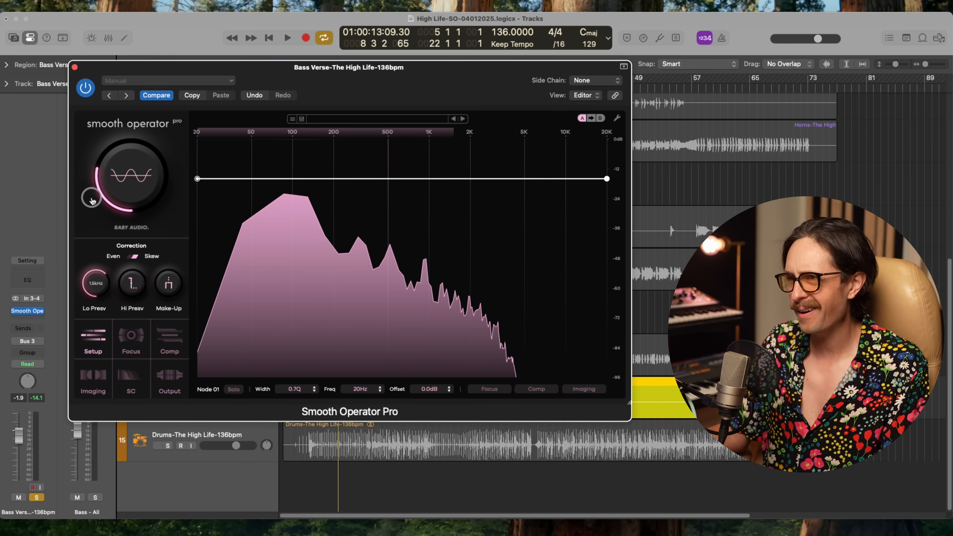
{"action": "left_click_drag", "start_coordinate": [91, 200], "coordinate": [93, 201]}
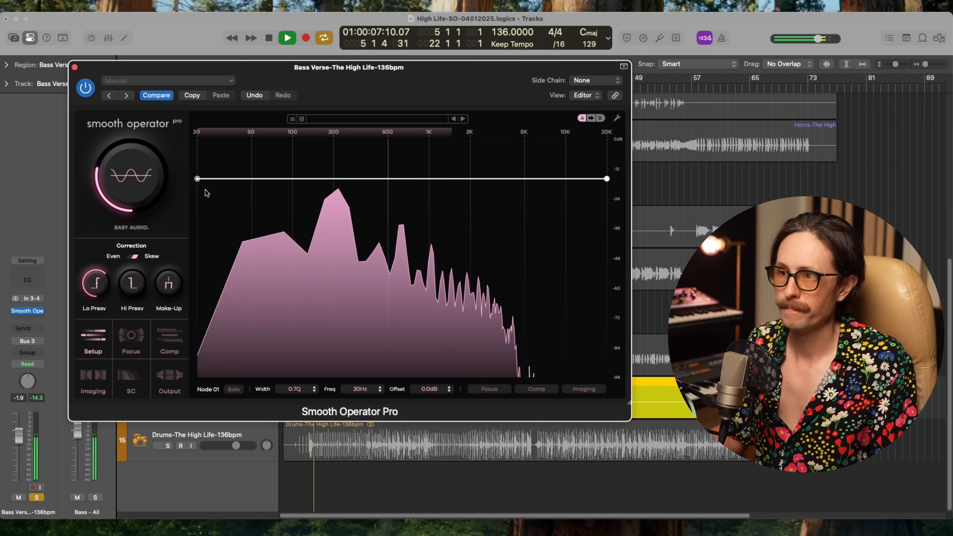
Step: Lower the main Smooth Operator Pro threshold deep into the Bass Verse spectrum during playback, and stop playback
{"action": "left_click_drag", "start_coordinate": [139, 140], "coordinate": [123, 103]}
{"action": "key", "text": "space"}
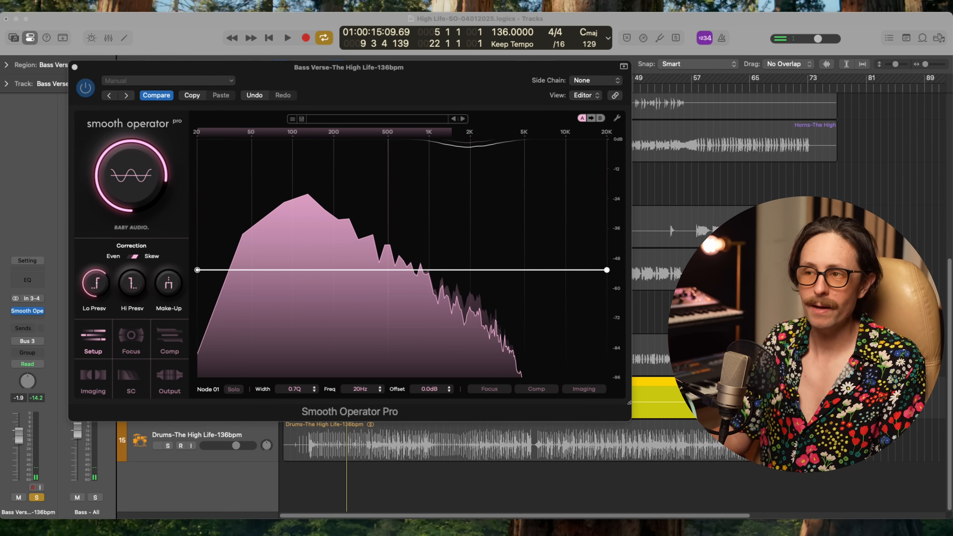
{"action": "left_click", "coordinate": [462, 299]}
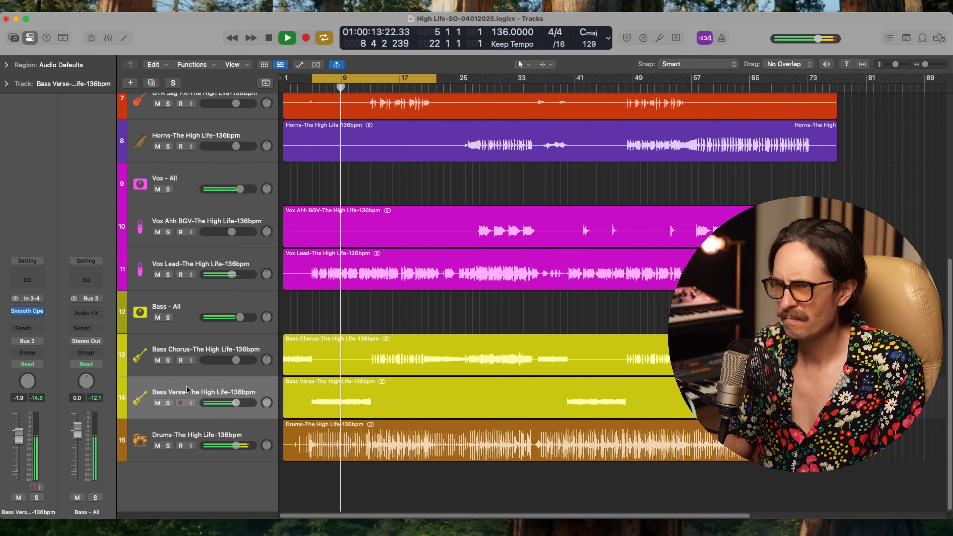
Step: Solo the Acoustic-Verses track and play it back
{"action": "mouse_move", "coordinate": [17, 312]}
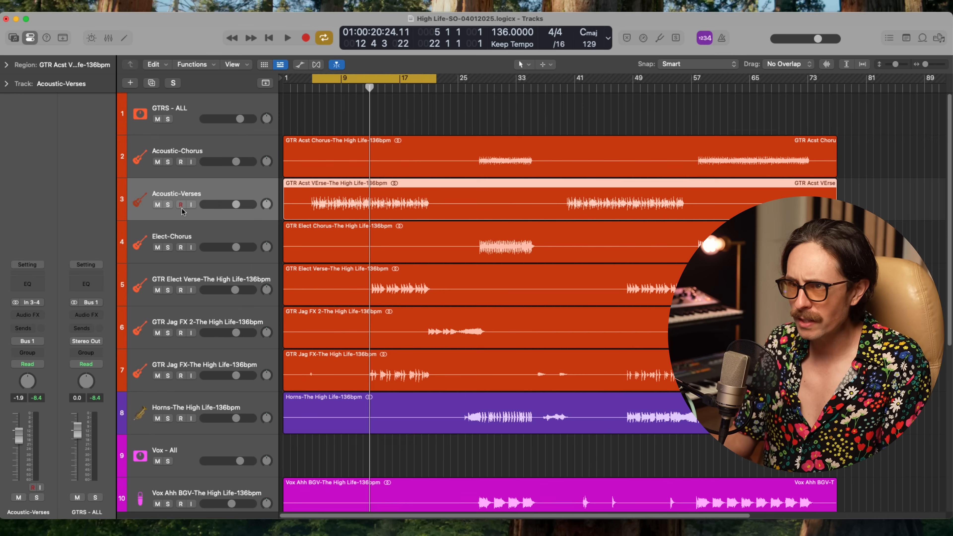
{"action": "left_click", "coordinate": [168, 204]}
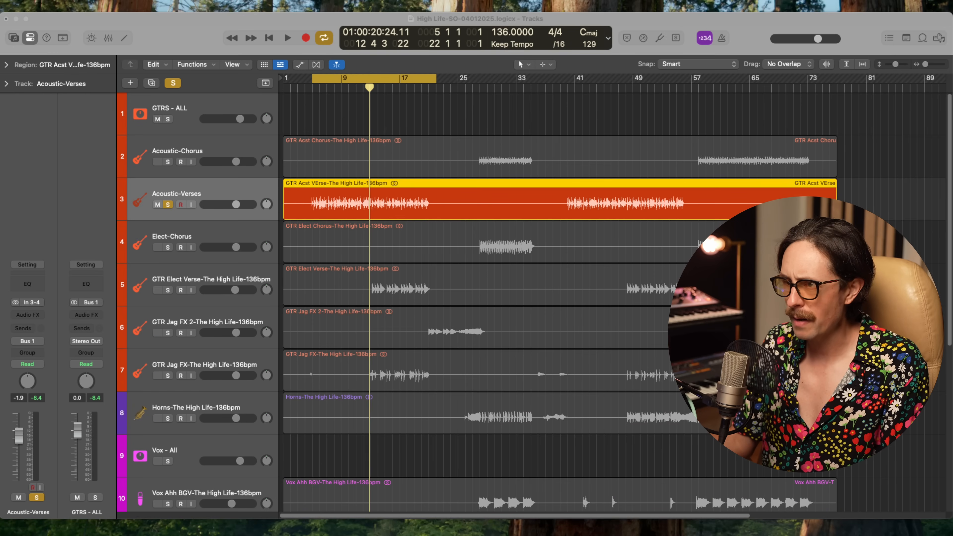
{"action": "key", "text": "space"}
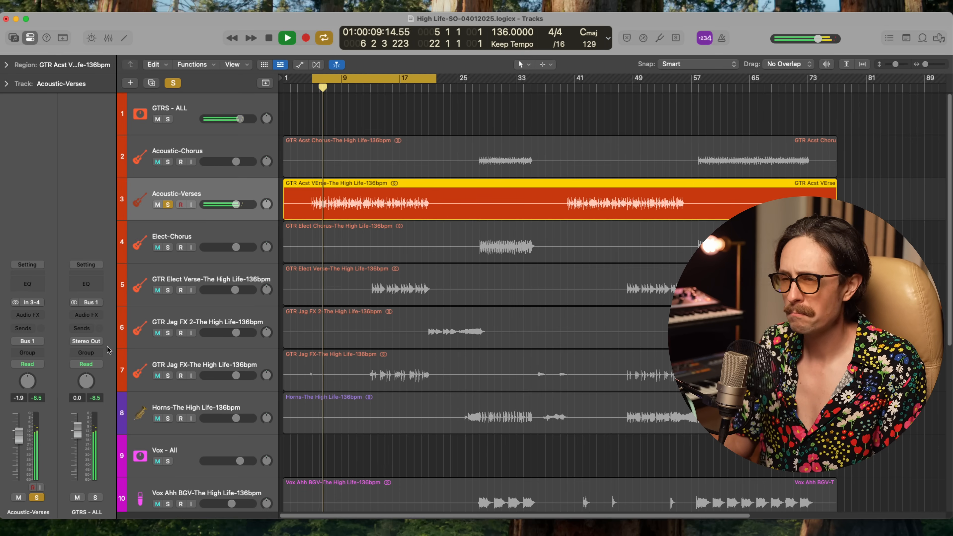
Step: Solo the Bass Verse track together with Acoustic-Verses, listen to both parts and stop playback
{"action": "scroll", "coordinate": [317, 365], "scroll_direction": "down", "scroll_amount": 5}
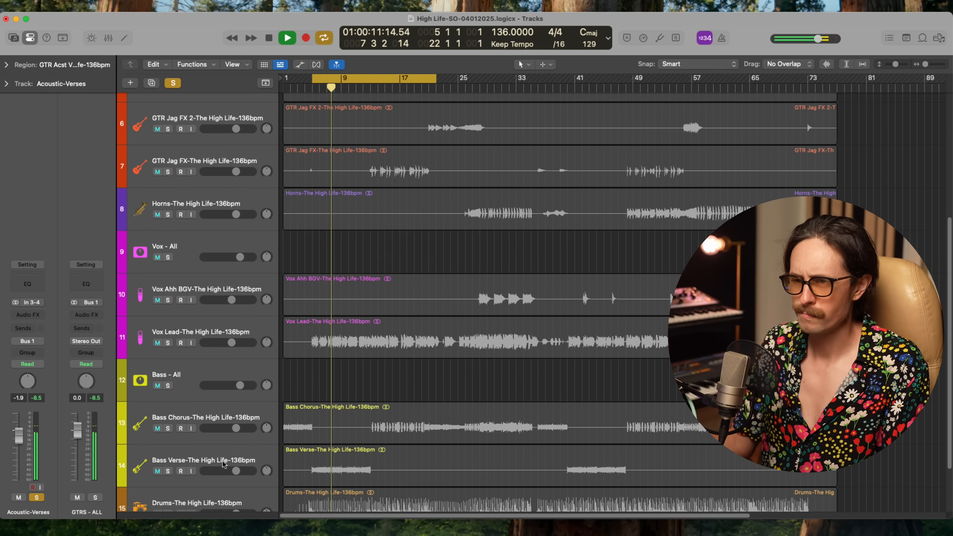
{"action": "left_click", "coordinate": [165, 470]}
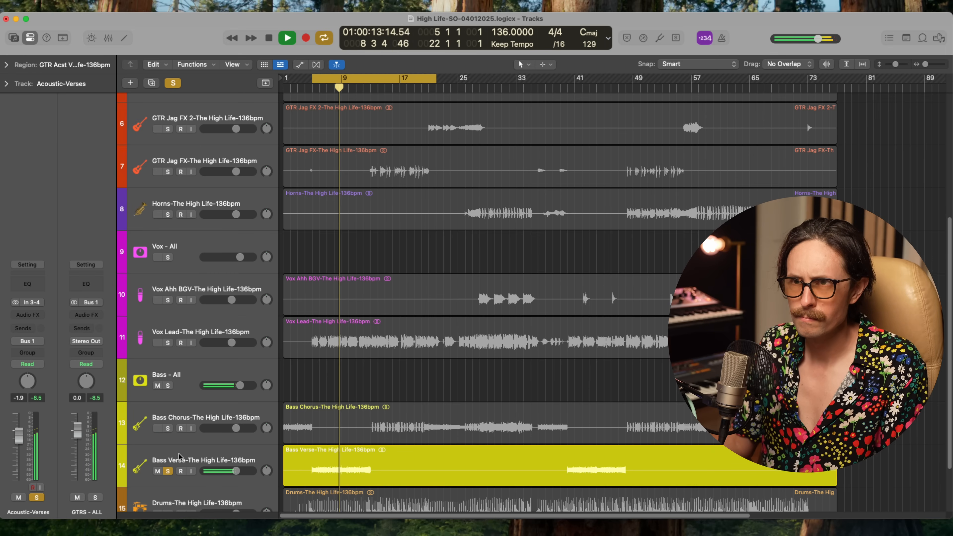
{"action": "scroll", "coordinate": [379, 345], "scroll_direction": "up", "scroll_amount": 5}
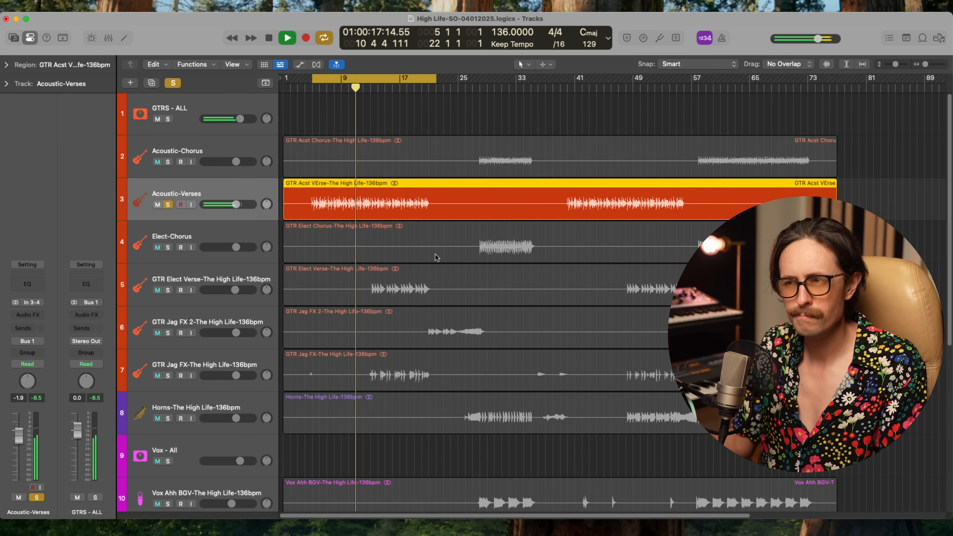
{"action": "key", "text": "space"}
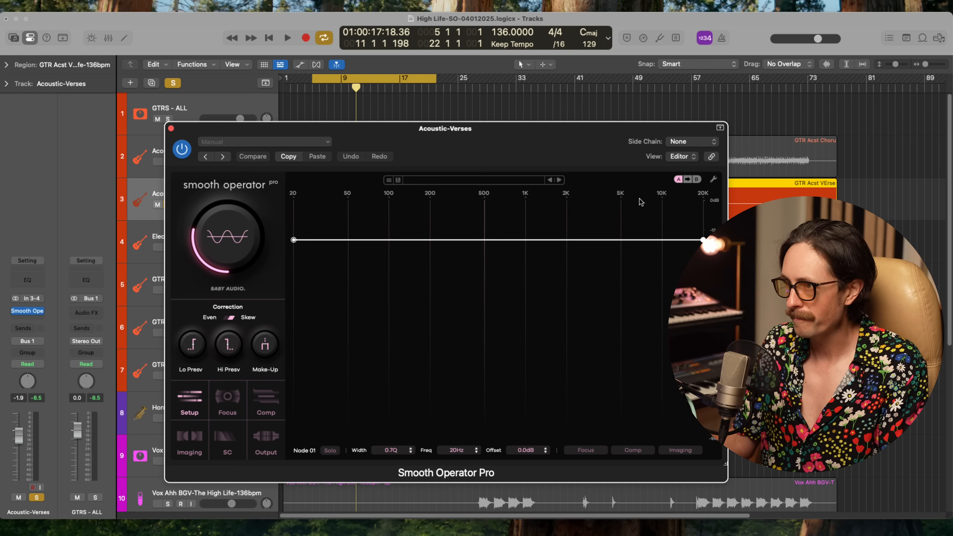
Step: Set Hi Presv to 1.3 kHz in the Acoustic-Verses instance of Smooth Operator Pro and lower its main threshold
{"action": "left_click_drag", "start_coordinate": [228, 349], "coordinate": [223, 291]}
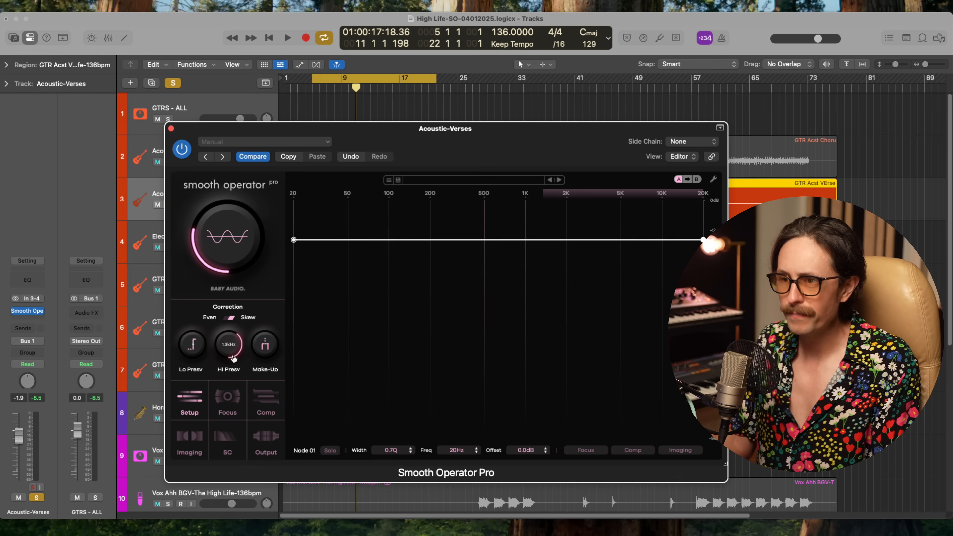
{"action": "left_click_drag", "start_coordinate": [242, 249], "coordinate": [235, 210]}
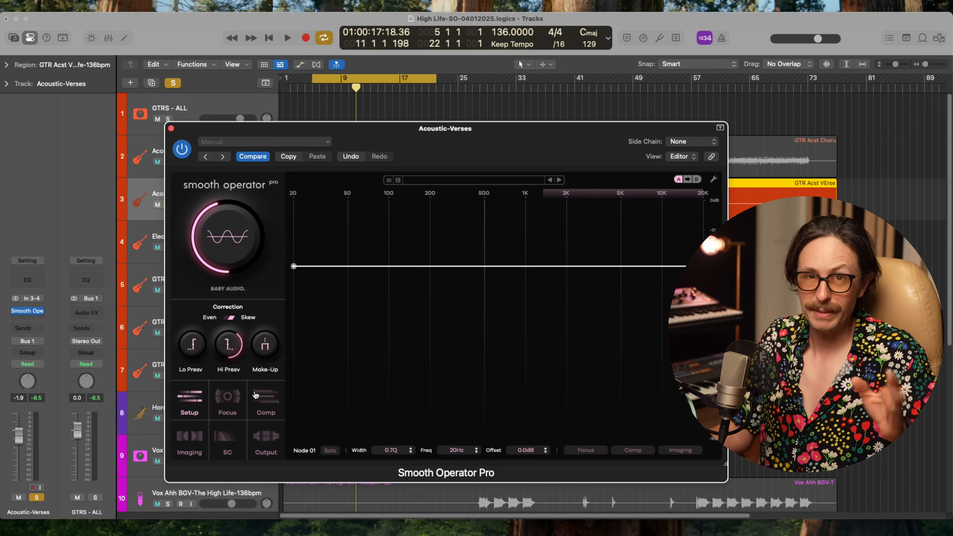
Step: Examine the compression settings of Smooth Operator Pro, including ratio, attack and release
{"action": "left_click", "coordinate": [227, 397]}
{"action": "left_click", "coordinate": [263, 400]}
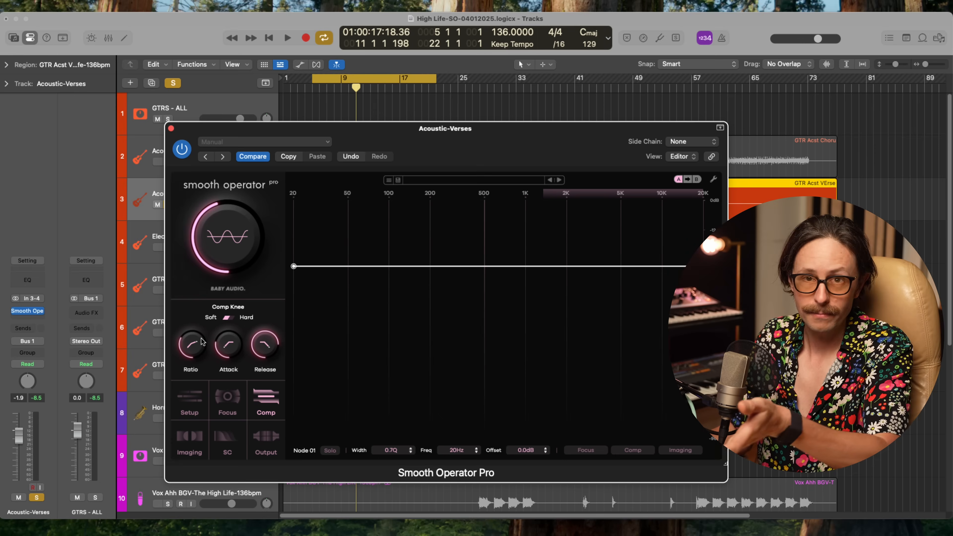
{"action": "left_click_drag", "start_coordinate": [198, 344], "coordinate": [199, 349]}
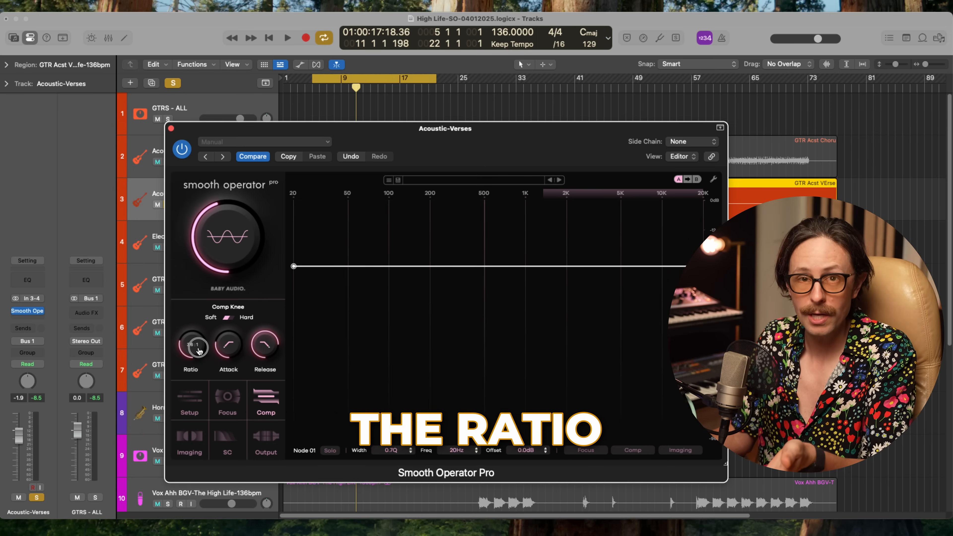
{"action": "mouse_move", "coordinate": [228, 348]}
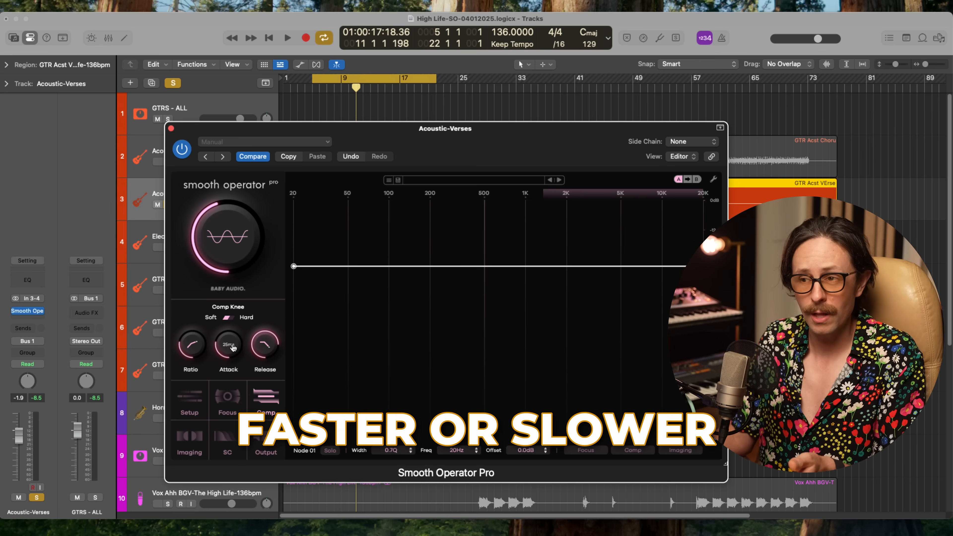
{"action": "mouse_move", "coordinate": [258, 346]}
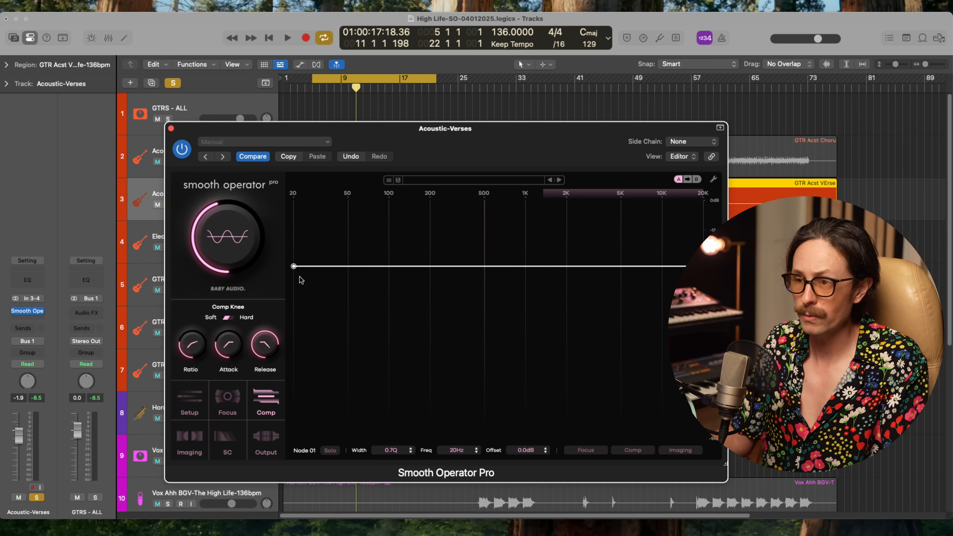
Step: Reset the main threshold to a gentle level, start playback and set it to -29.2 dB on Acoustic-Verses
{"action": "left_click_drag", "start_coordinate": [208, 245], "coordinate": [212, 275]}
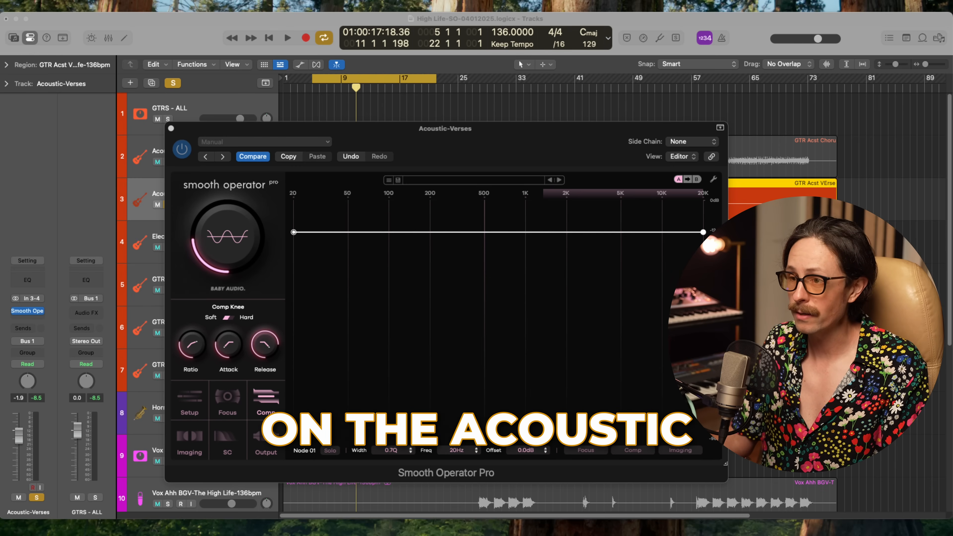
{"action": "left_click", "coordinate": [239, 250]}
{"action": "key", "text": "space"}
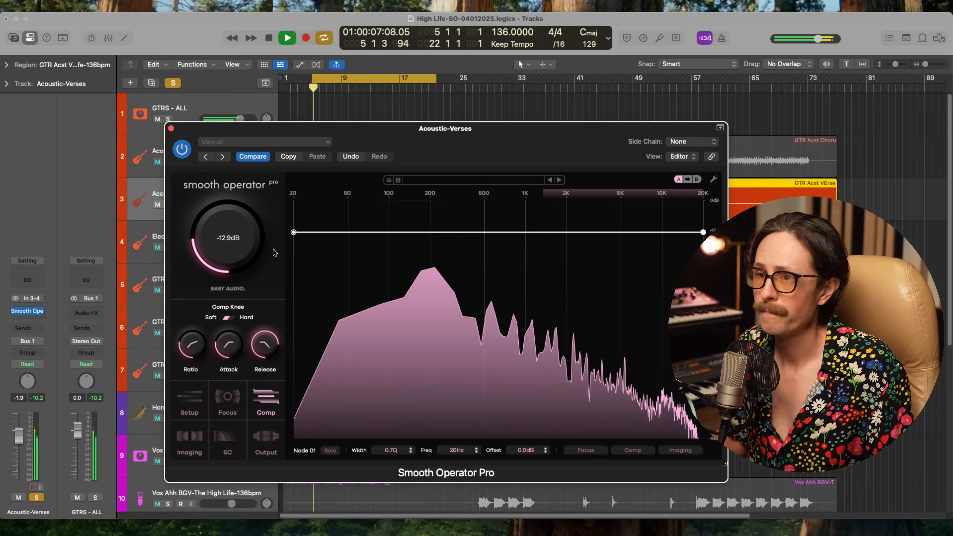
{"action": "left_click_drag", "start_coordinate": [239, 250], "coordinate": [230, 216]}
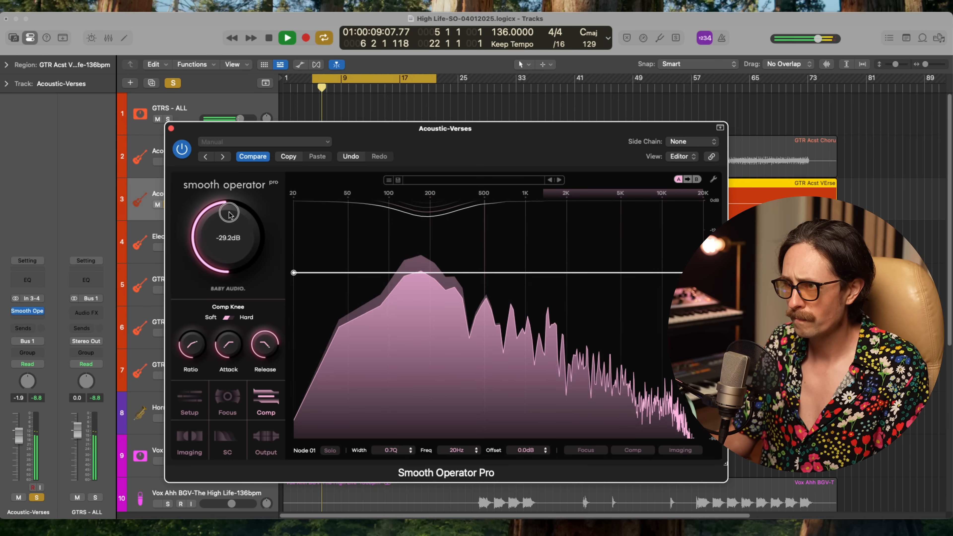
Step: Move the plugin window aside, compare Acoustic-Verses with Smooth Operator Pro bypassed and active, and stop playback
{"action": "left_click_drag", "start_coordinate": [374, 140], "coordinate": [467, 163]}
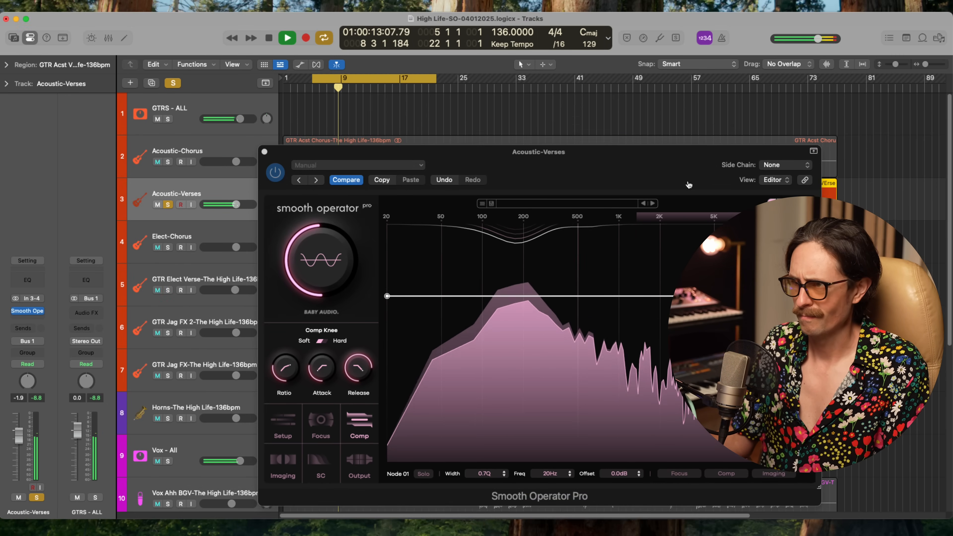
{"action": "left_click_drag", "start_coordinate": [342, 151], "coordinate": [144, 94]}
{"action": "left_click", "coordinate": [77, 115]}
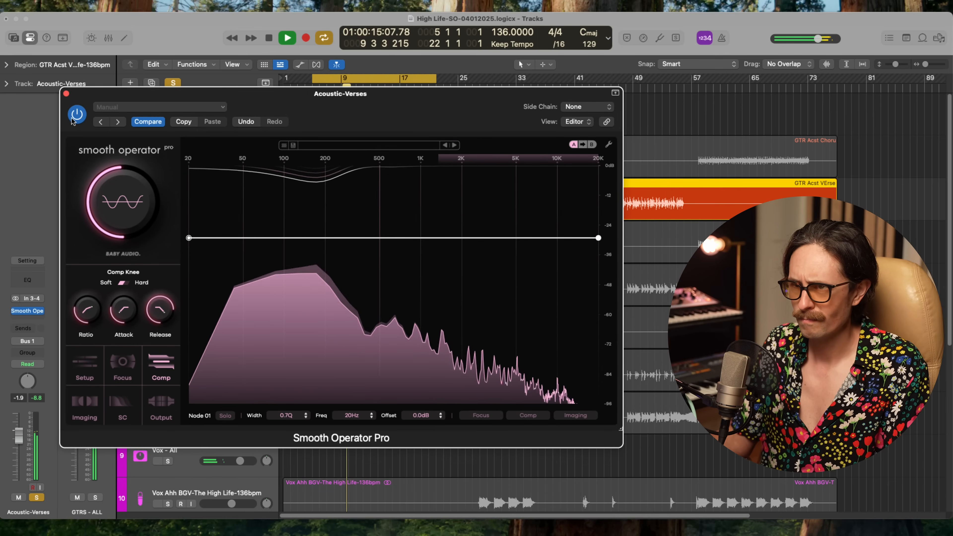
{"action": "left_click", "coordinate": [77, 115]}
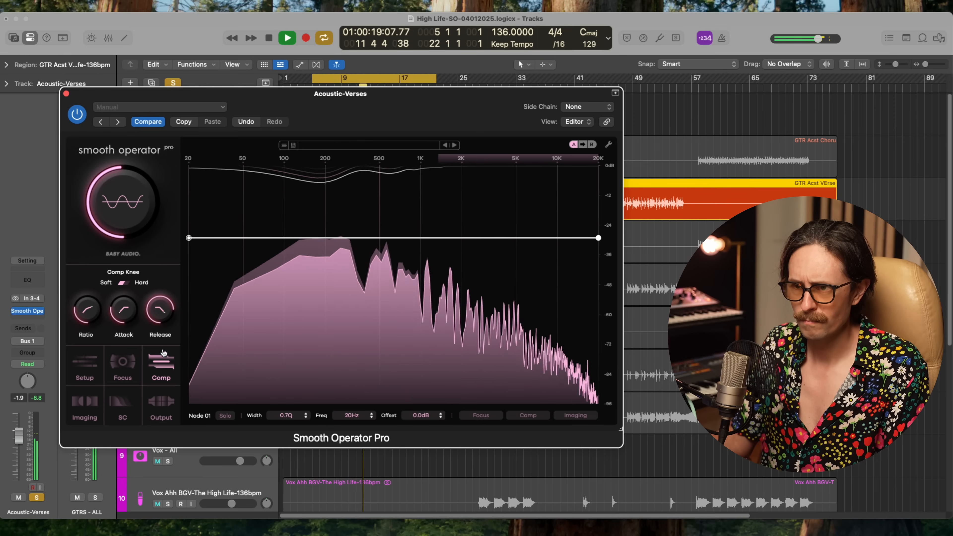
{"action": "key", "text": "space"}
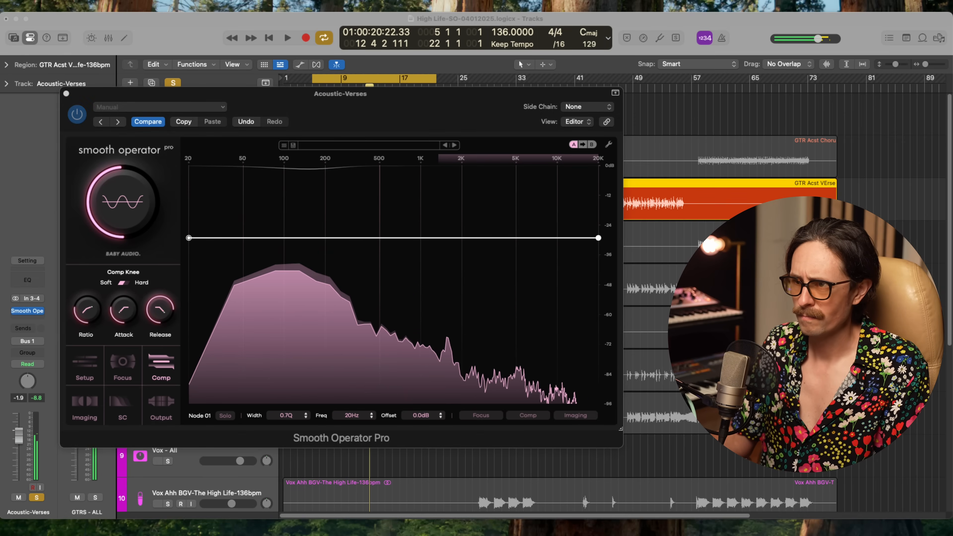
Step: Return to the correction settings of Smooth Operator Pro on Acoustic-Verses and raise Make-Up to 16% during playback
{"action": "left_click", "coordinate": [533, 383]}
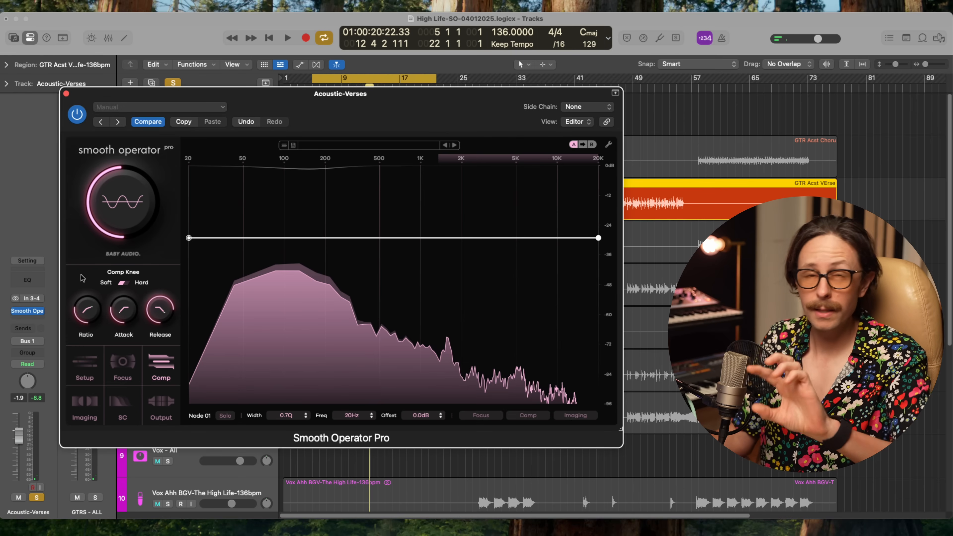
{"action": "left_click", "coordinate": [102, 364]}
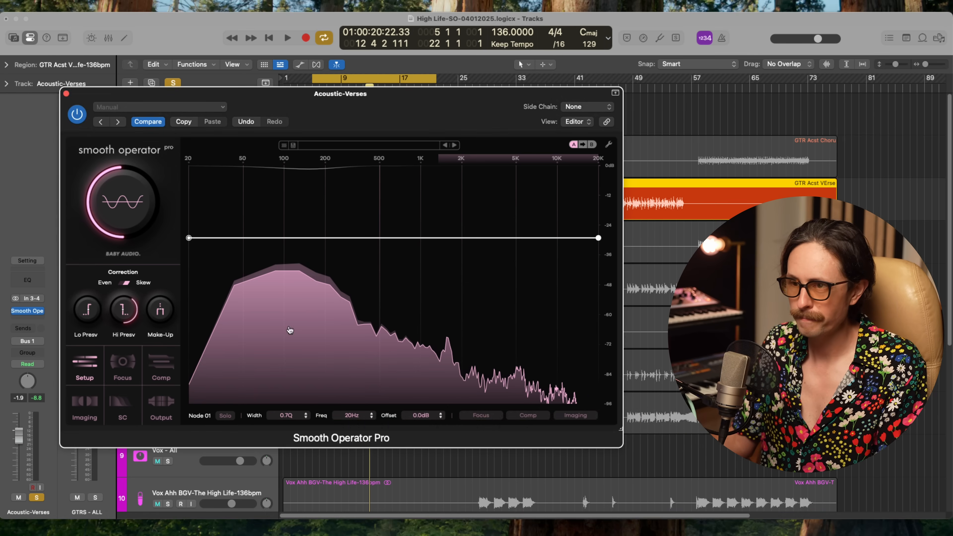
{"action": "key", "text": "space"}
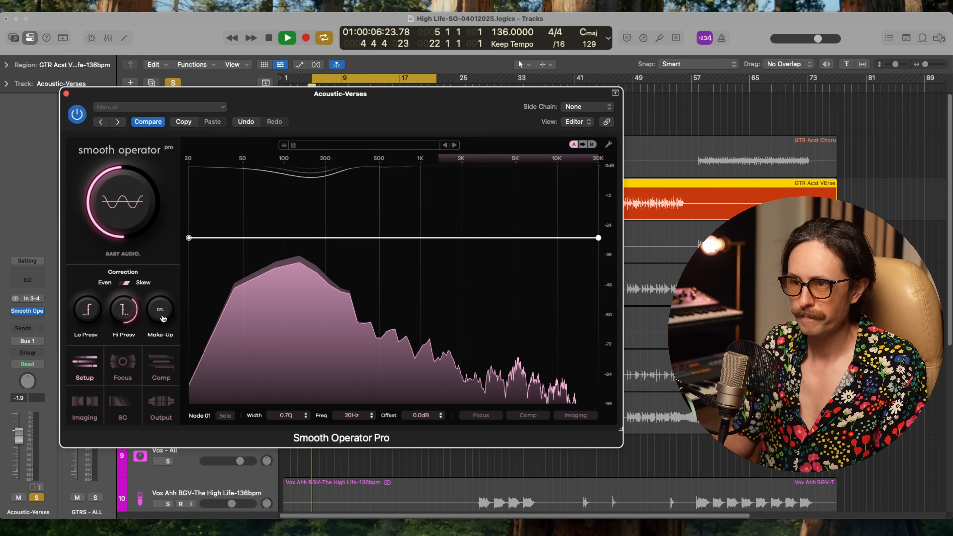
{"action": "left_click_drag", "start_coordinate": [161, 308], "coordinate": [161, 299]}
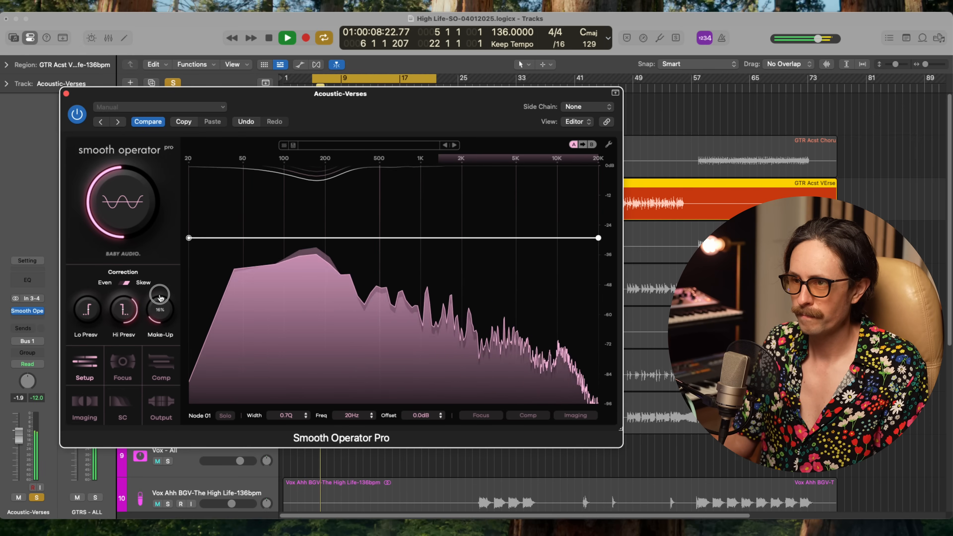
Step: Compare the soloed Acoustic-Verses track with Smooth Operator Pro bypassed and active, then stop playback
{"action": "left_click", "coordinate": [77, 115]}
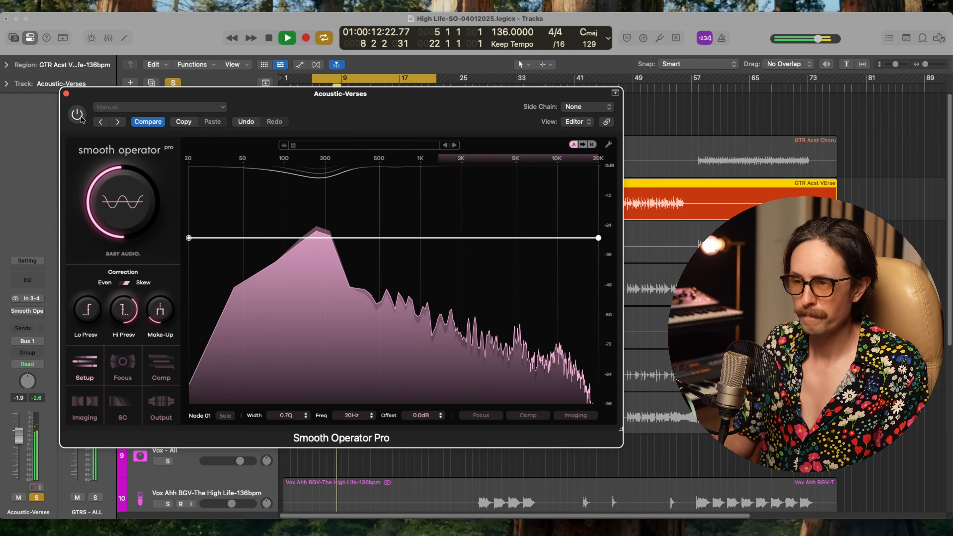
{"action": "left_click", "coordinate": [78, 116]}
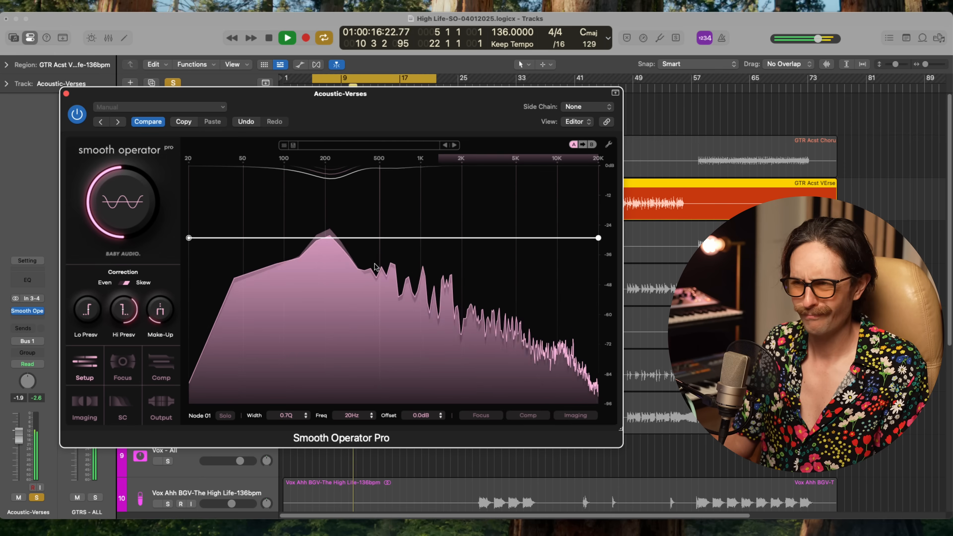
{"action": "key", "text": "space"}
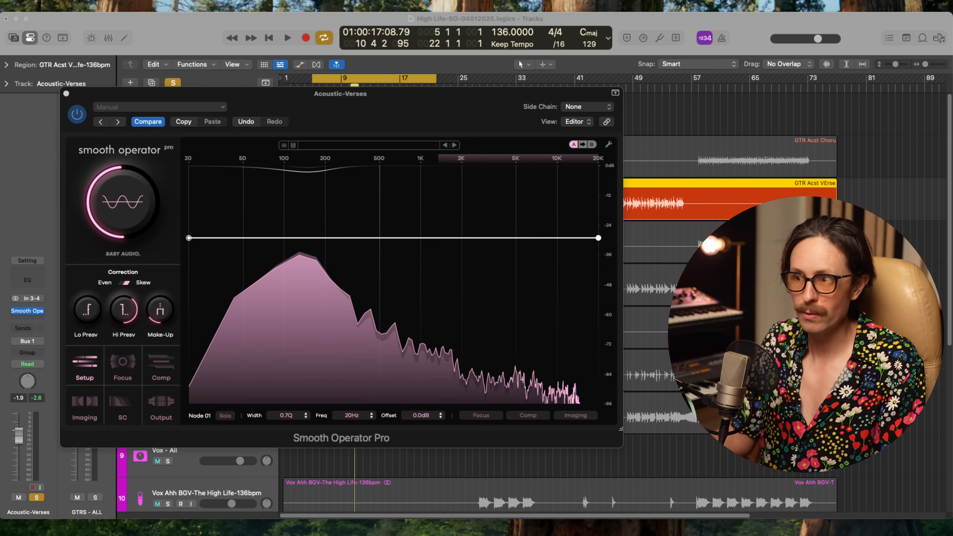
{"action": "left_click", "coordinate": [288, 307]}
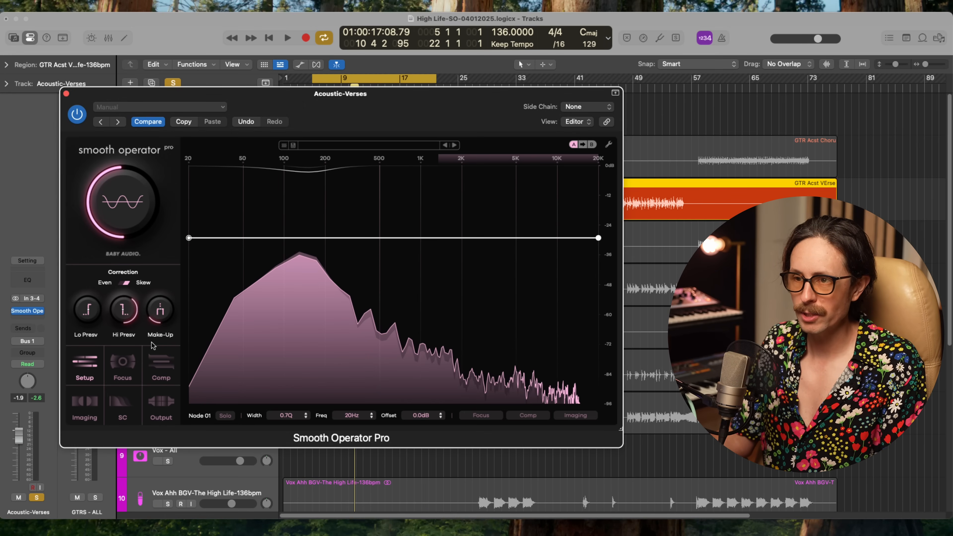
Step: Adjust the ratio, attack and release of the Acoustic-Verses compression and lower the main threshold during playback
{"action": "left_click", "coordinate": [158, 370]}
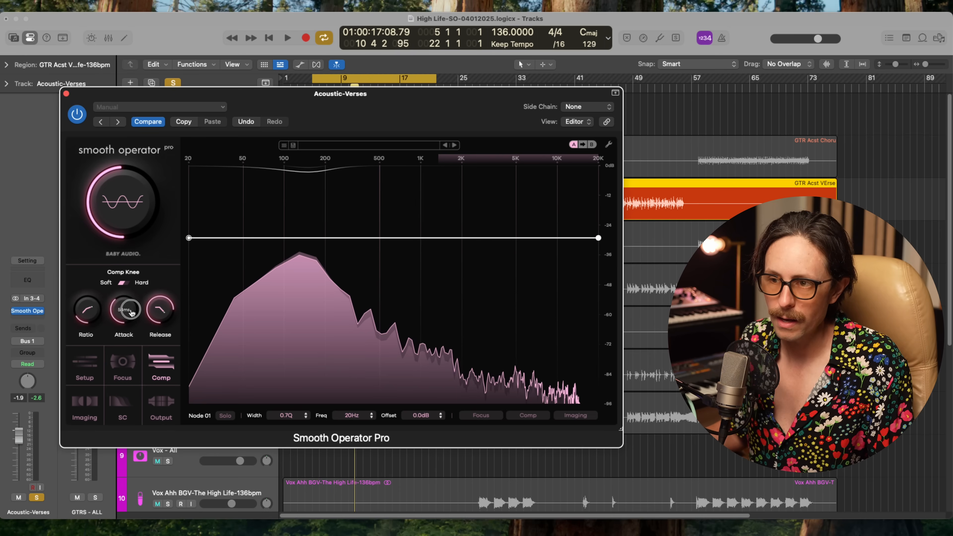
{"action": "left_click_drag", "start_coordinate": [131, 312], "coordinate": [167, 375]}
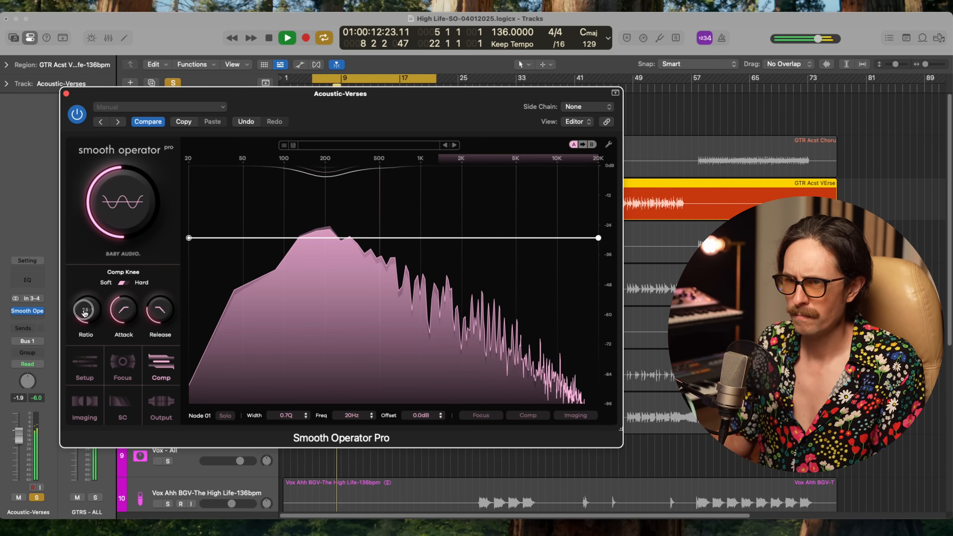
{"action": "left_click_drag", "start_coordinate": [121, 209], "coordinate": [121, 205]}
{"action": "key", "text": "space"}
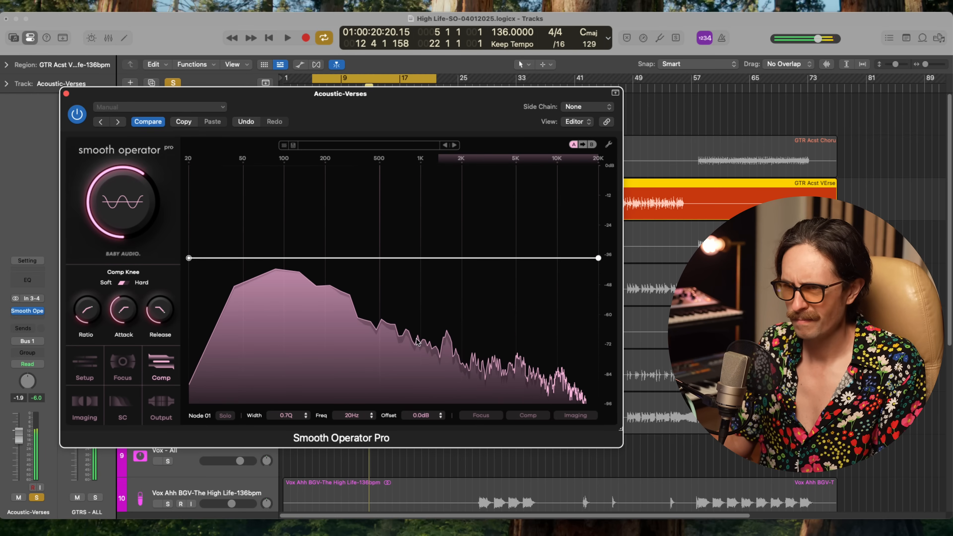
{"action": "left_click", "coordinate": [382, 388]}
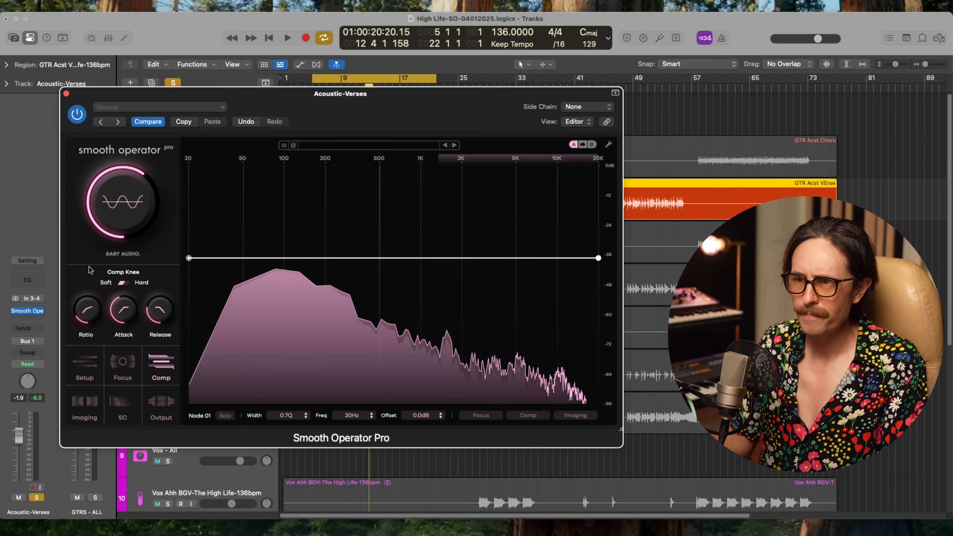
Step: Try Hi Presv at 20.0 kHz on Acoustic-Verses with a much lower main threshold during playback
{"action": "left_click", "coordinate": [83, 365]}
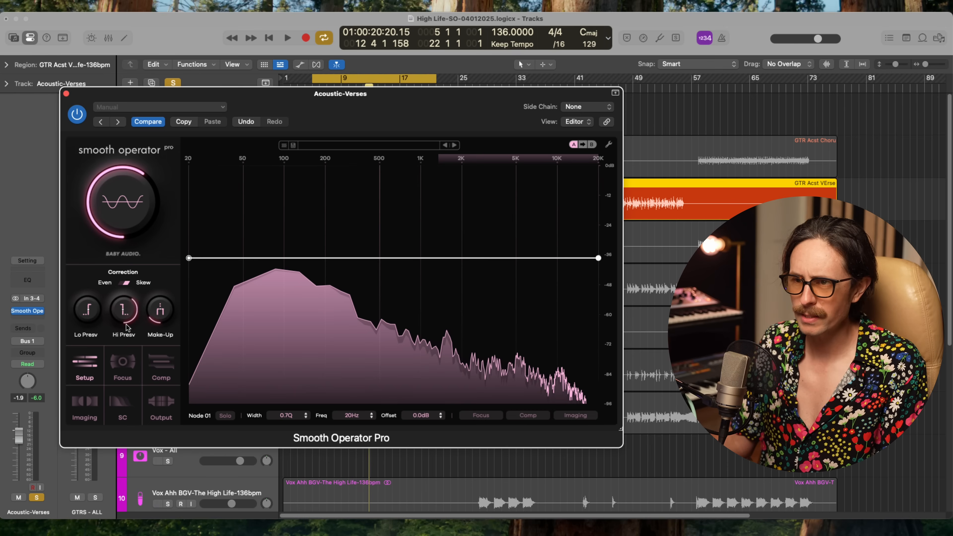
{"action": "key", "text": "super+Tab"}
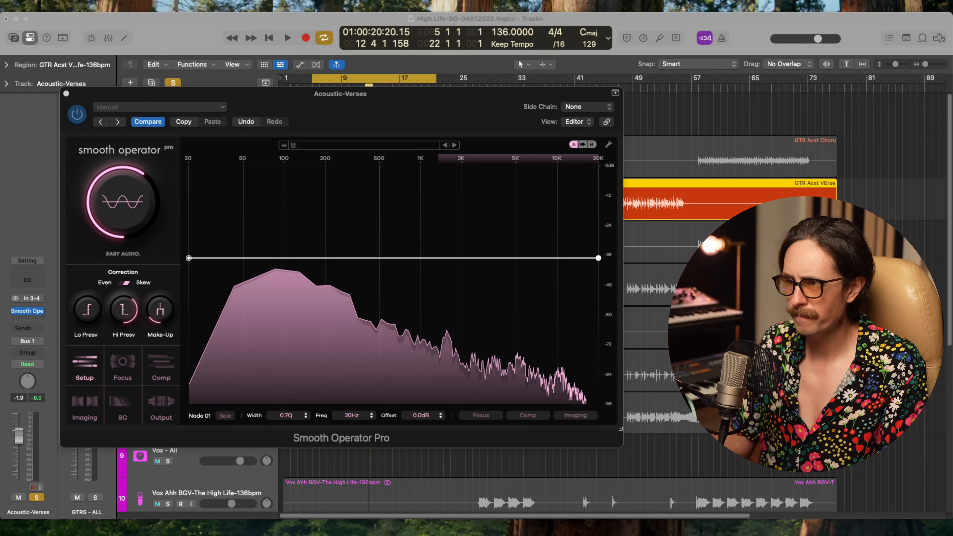
{"action": "key", "text": "space"}
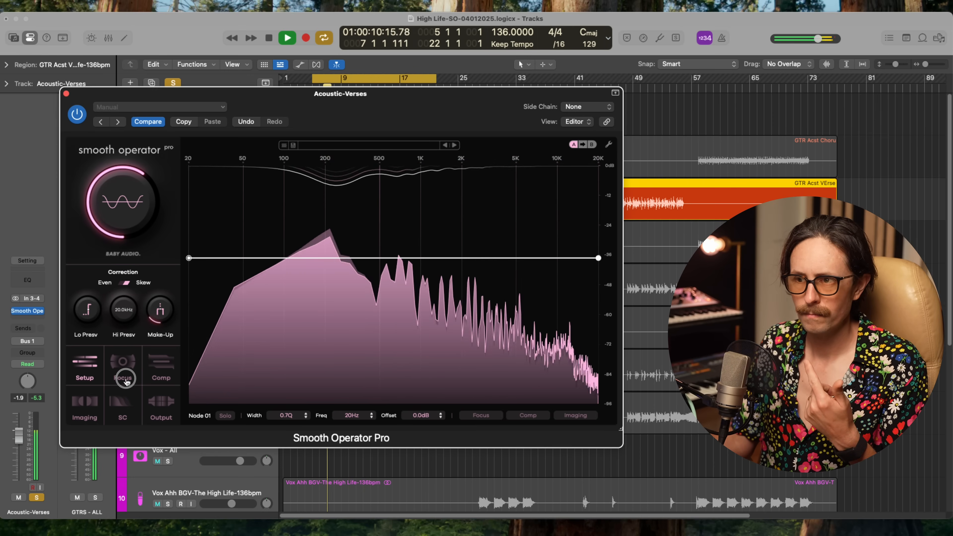
{"action": "mouse_move", "coordinate": [125, 378]}
{"action": "left_mouse_down"}
{"action": "mouse_move", "coordinate": [114, 297]}
{"action": "mouse_move", "coordinate": [125, 323]}
{"action": "mouse_move", "coordinate": [122, 414]}
{"action": "left_mouse_up"}
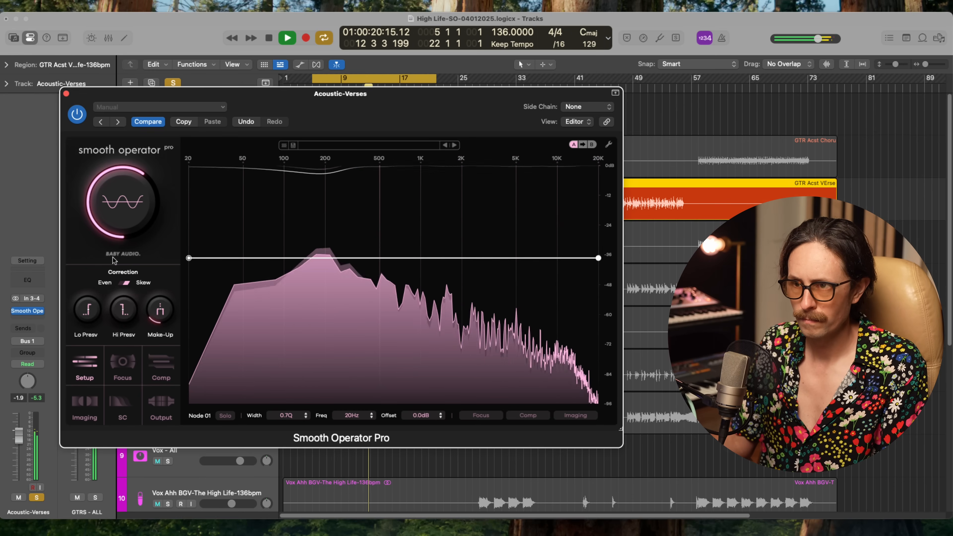
{"action": "left_click_drag", "start_coordinate": [120, 206], "coordinate": [118, 181]}
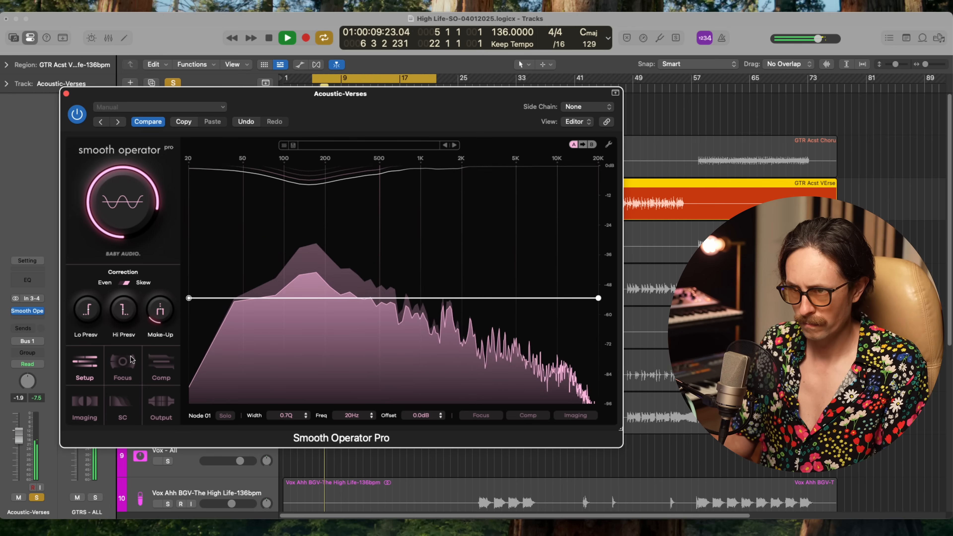
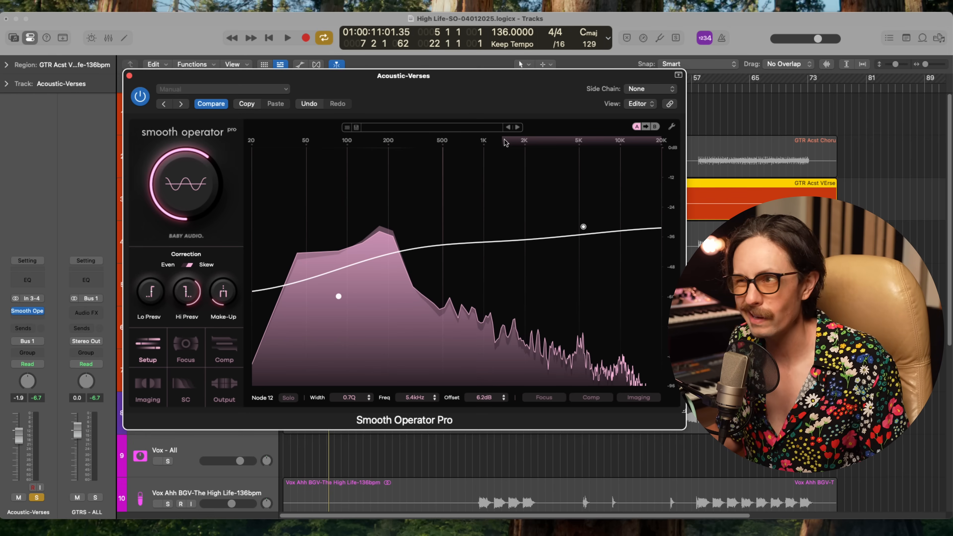
Step: Remove the 5.4 kHz threshold node and set the low node to 140 Hz with a -18.0 dB offset during playback
{"action": "double_click", "coordinate": [583, 229]}
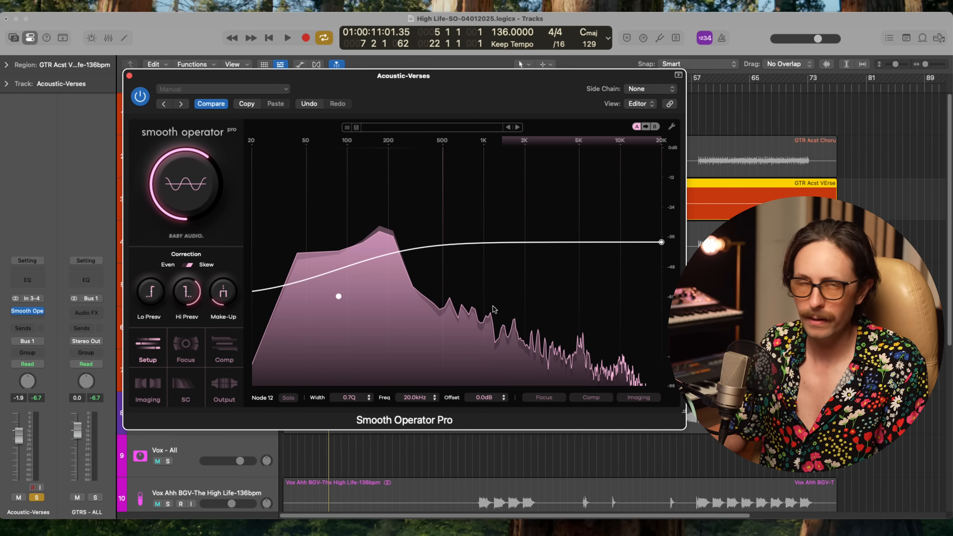
{"action": "left_click_drag", "start_coordinate": [340, 300], "coordinate": [366, 293]}
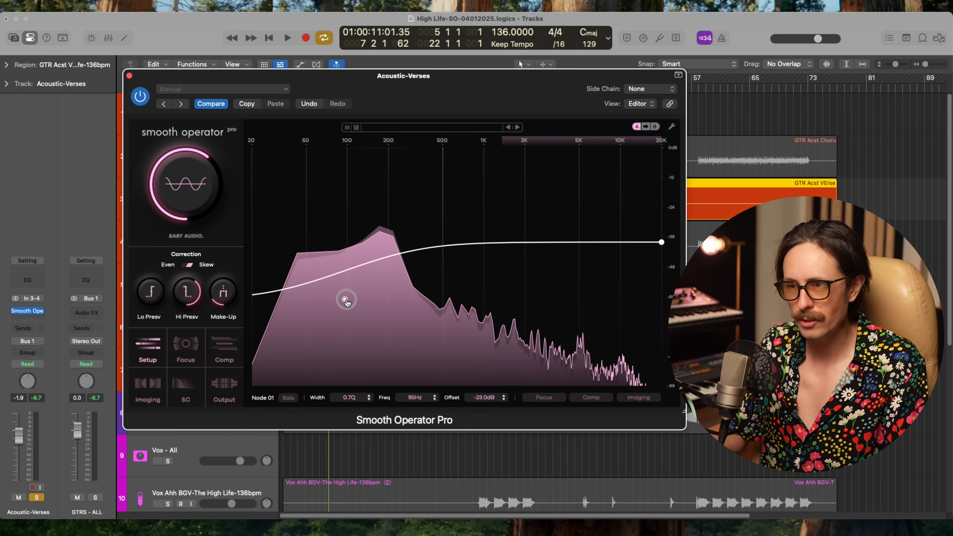
{"action": "key", "text": "space"}
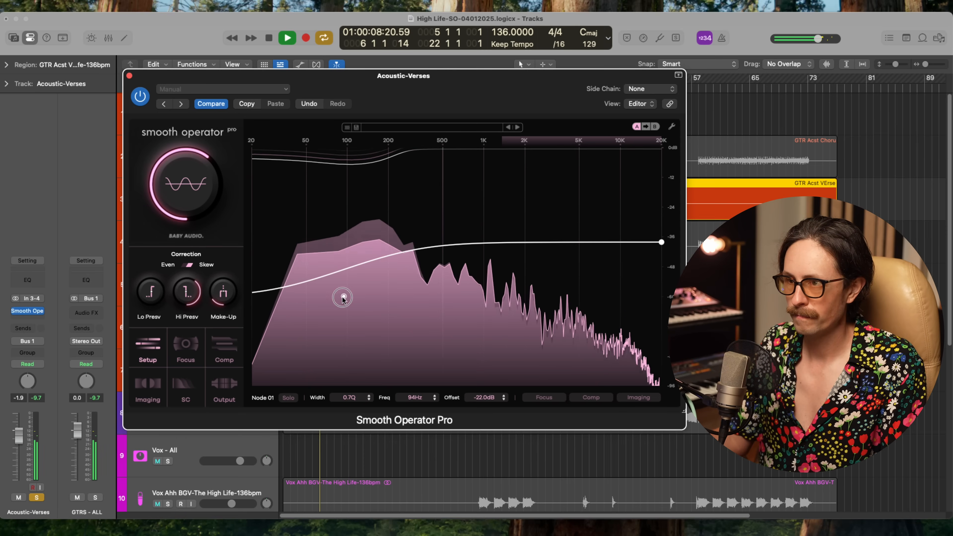
{"action": "left_click_drag", "start_coordinate": [343, 299], "coordinate": [366, 284]}
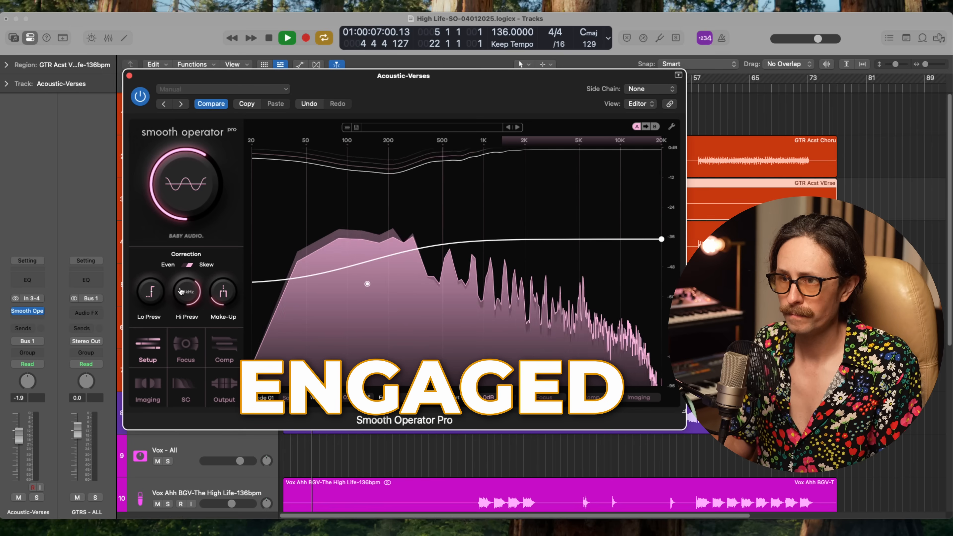
Step: Compare Smooth Operator Pro on Acoustic-Verses bypassed and engaged within the full mix
{"action": "left_click", "coordinate": [141, 96]}
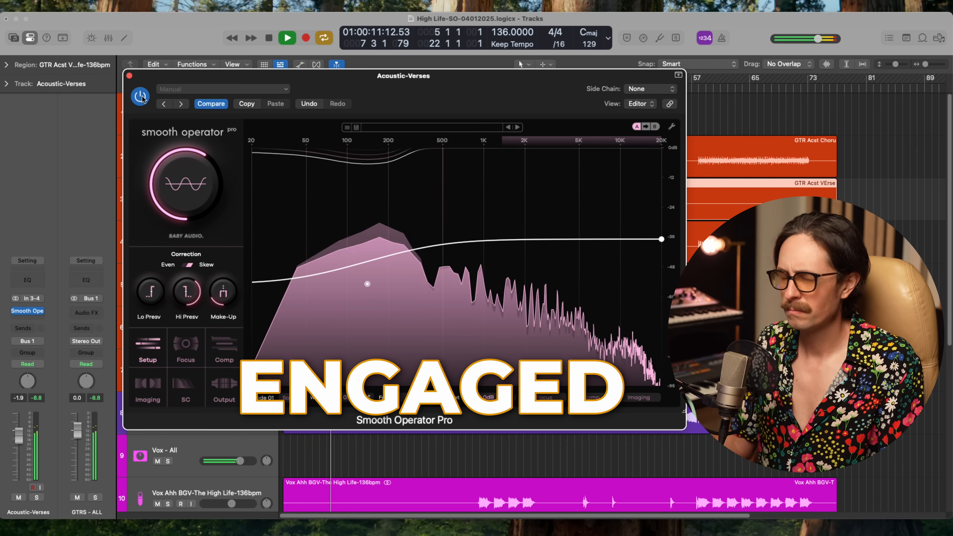
{"action": "left_click", "coordinate": [140, 97]}
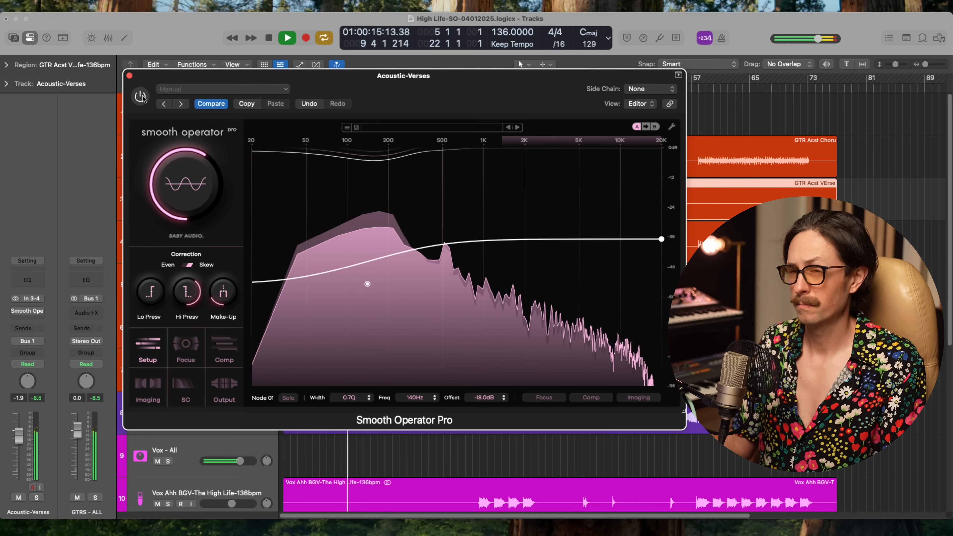
{"action": "left_click", "coordinate": [141, 97]}
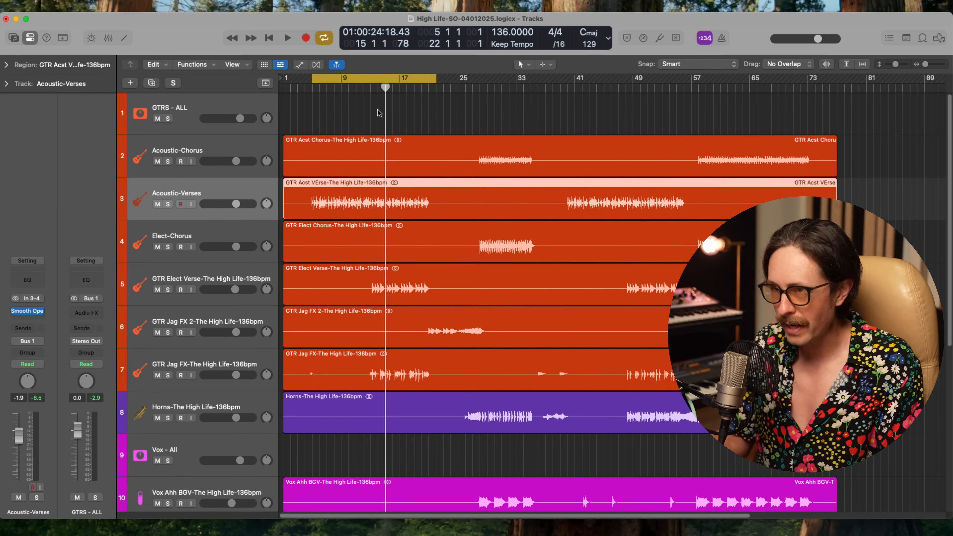
Step: Set the cycle range to bars 13 to 21 and move the GTR Jag FX track directly below GTR Elect Verse
{"action": "left_click_drag", "start_coordinate": [370, 79], "coordinate": [430, 86]}
{"action": "left_click", "coordinate": [203, 276]}
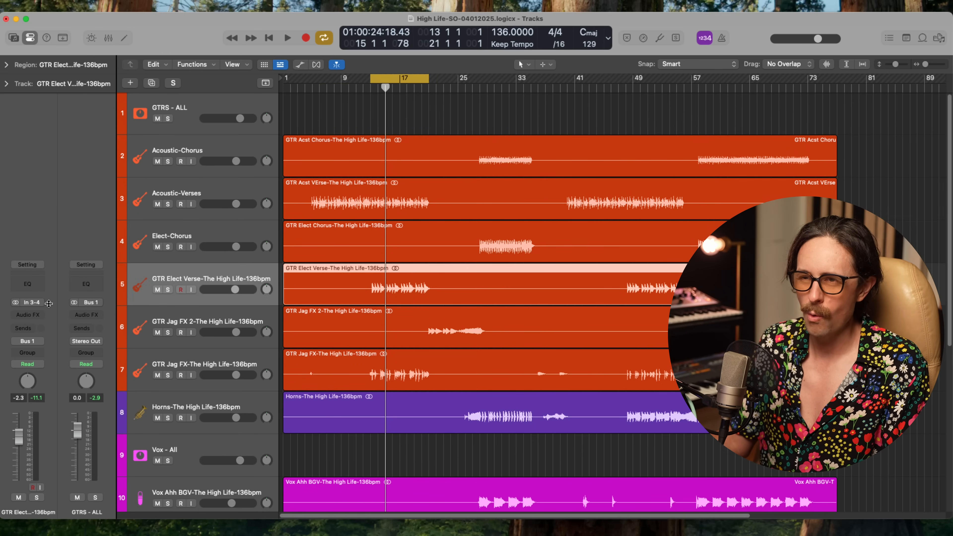
{"action": "left_click", "coordinate": [193, 361]}
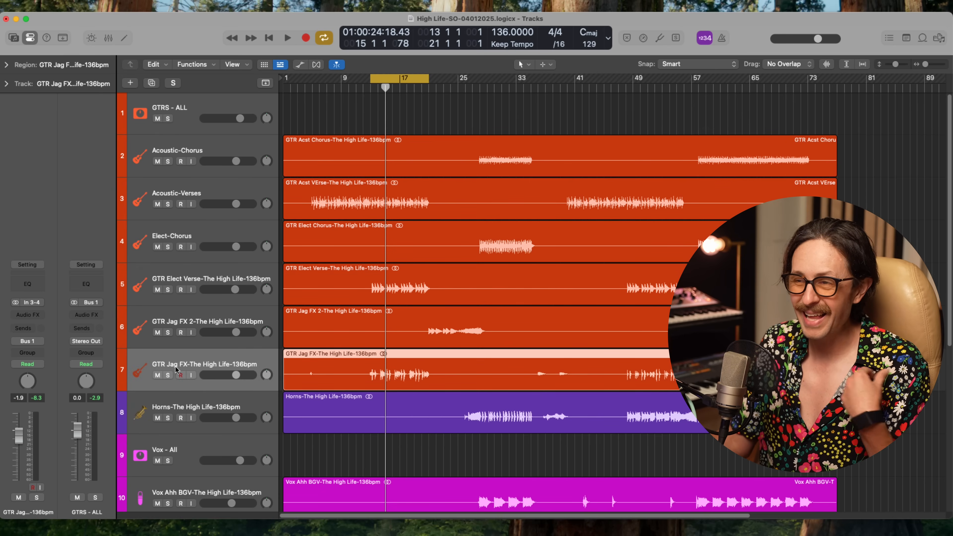
{"action": "left_click_drag", "start_coordinate": [177, 369], "coordinate": [180, 322]}
Step: Solo GTR Jag FX and GTR Elect Verse, listen to them together, and leave only GTR Elect Verse soloed
{"action": "left_click", "coordinate": [167, 332]}
{"action": "left_click", "coordinate": [168, 290]}
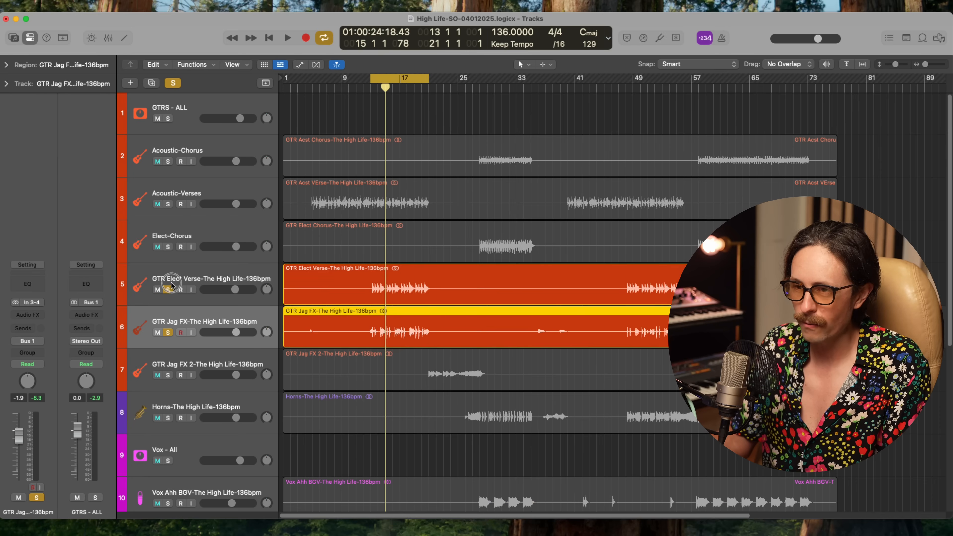
{"action": "key", "text": "space"}
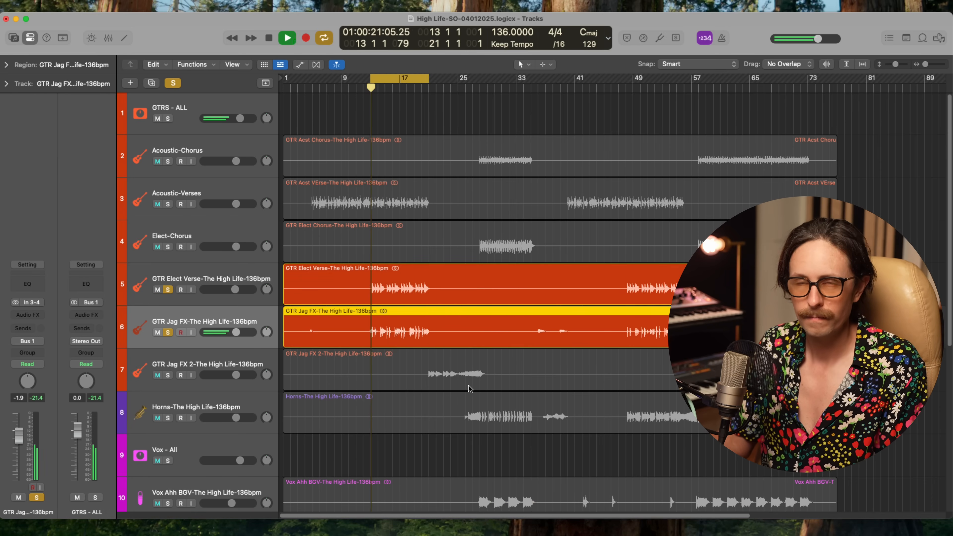
{"action": "left_click", "coordinate": [167, 332]}
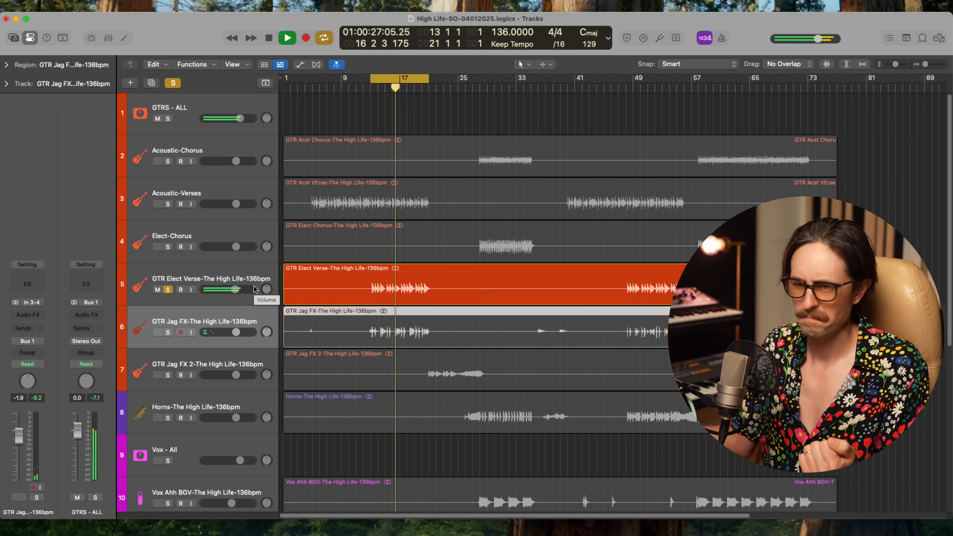
{"action": "key", "text": "space"}
Step: Insert Smooth Operator Pro on the GTR Elect Verse track and move its window clear of the webcam area
{"action": "left_click", "coordinate": [209, 272]}
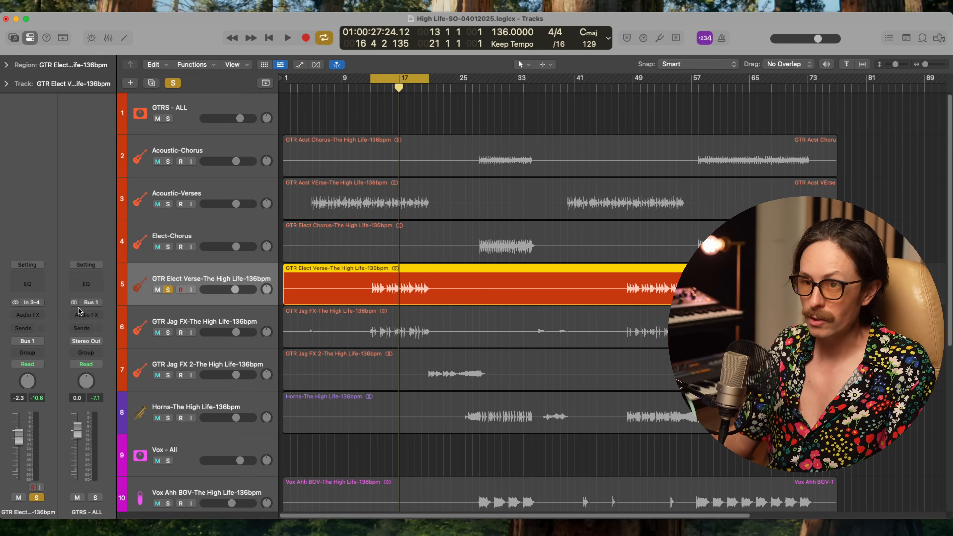
{"action": "left_click", "coordinate": [40, 316]}
{"action": "left_click", "coordinate": [52, 311]}
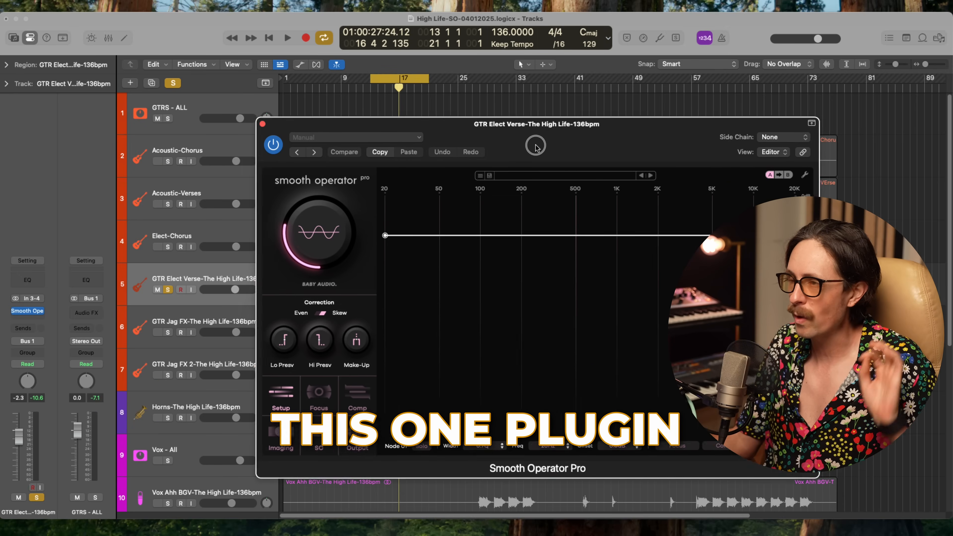
{"action": "left_click_drag", "start_coordinate": [535, 147], "coordinate": [389, 118]}
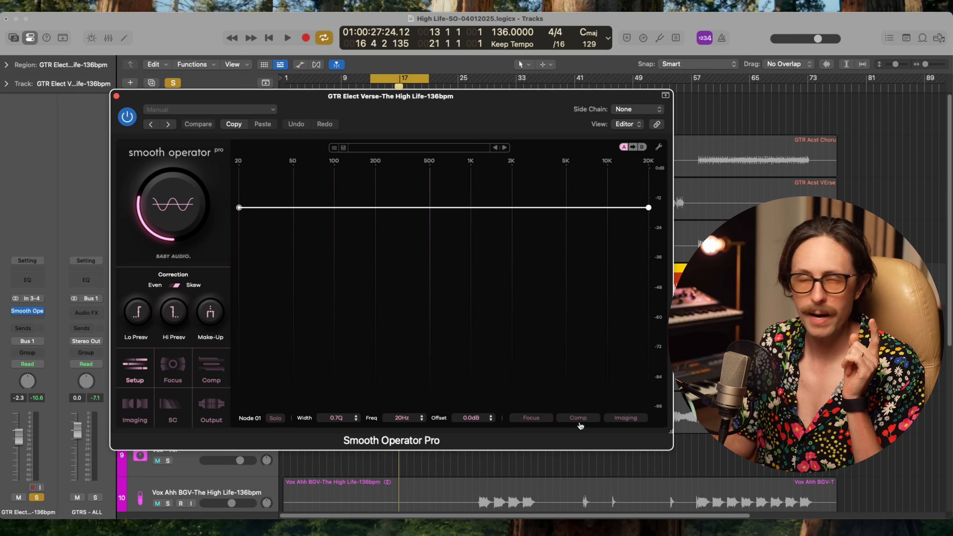
Step: Add a low-mid threshold node below 500 Hz in the GTR Elect Verse instance and lower its offset to -4.6 dB
{"action": "left_click", "coordinate": [424, 209]}
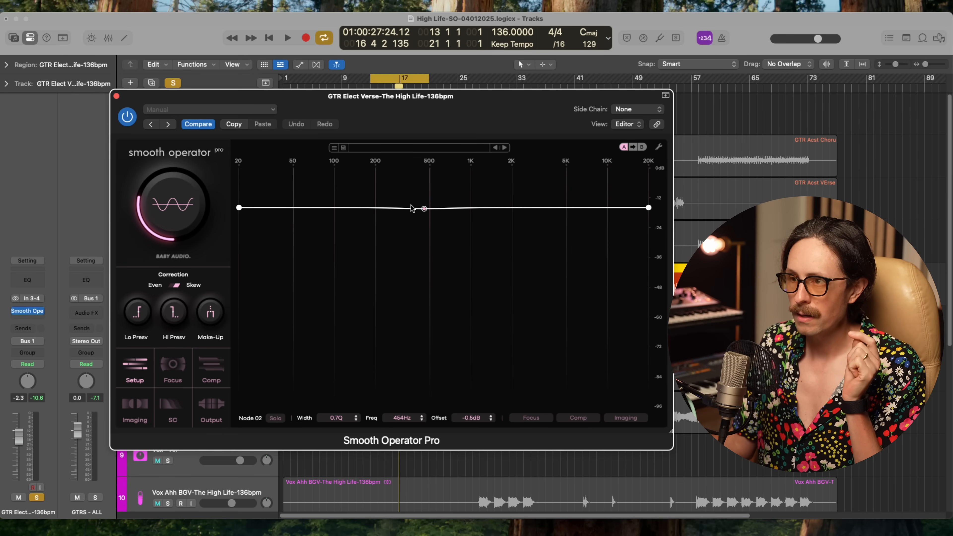
{"action": "left_click_drag", "start_coordinate": [425, 212], "coordinate": [421, 223]}
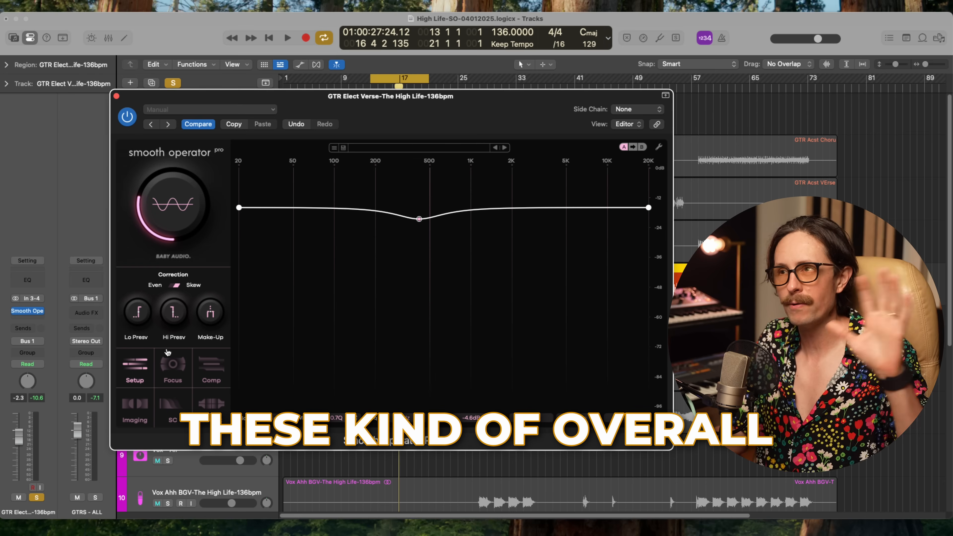
Step: Review the global Setup, Focus, Comp and Imaging controls of the GTR Elect Verse instance
{"action": "mouse_move", "coordinate": [169, 312]}
{"action": "mouse_move", "coordinate": [140, 308]}
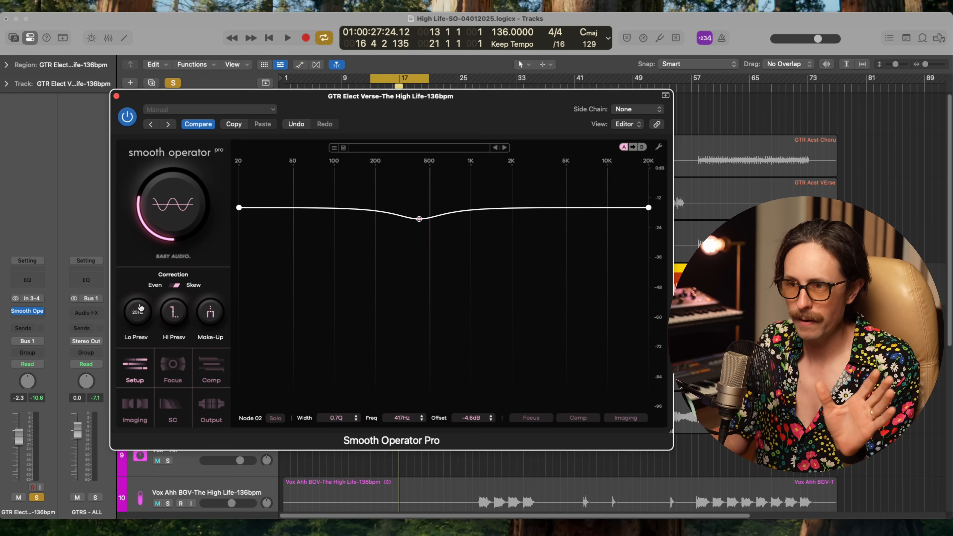
{"action": "left_click", "coordinate": [171, 368]}
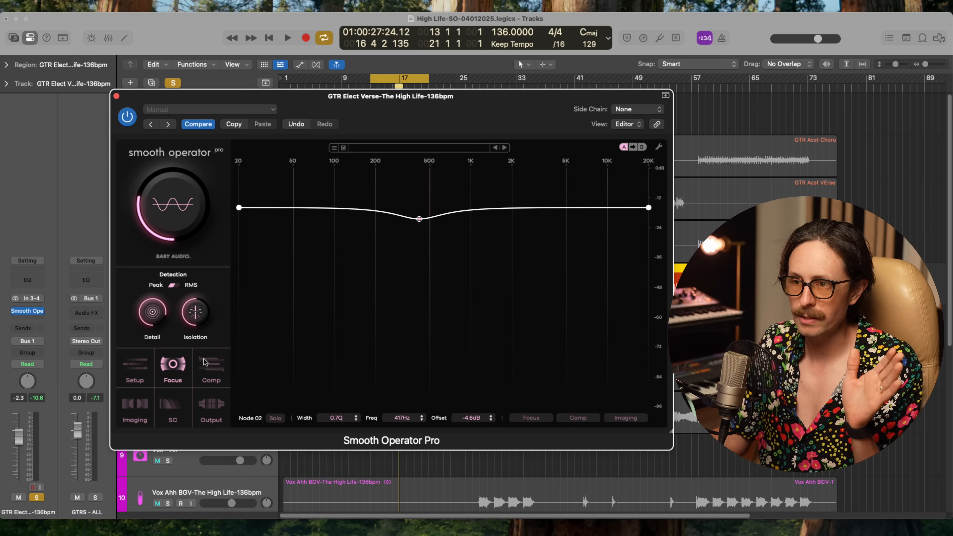
{"action": "left_click", "coordinate": [209, 366]}
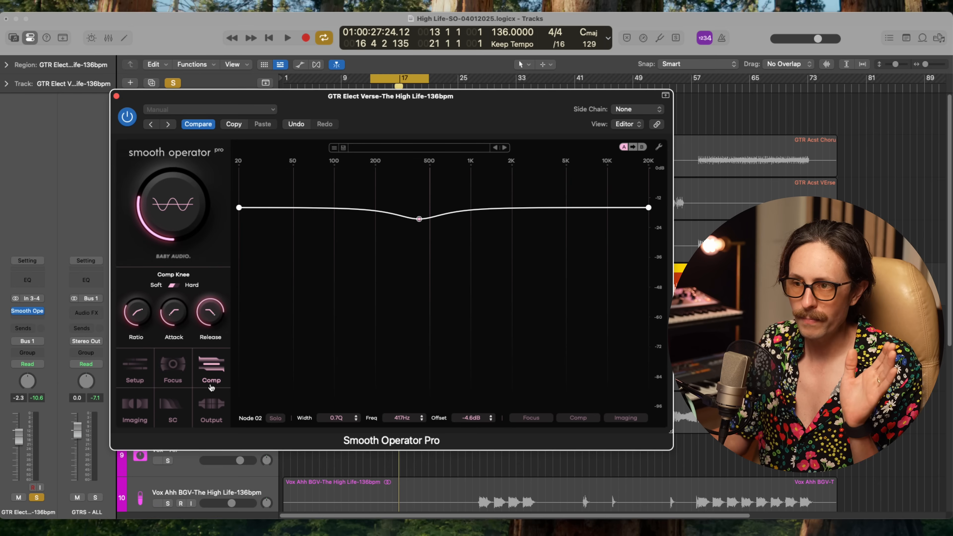
{"action": "left_click", "coordinate": [137, 412]}
{"action": "mouse_move", "coordinate": [161, 304]}
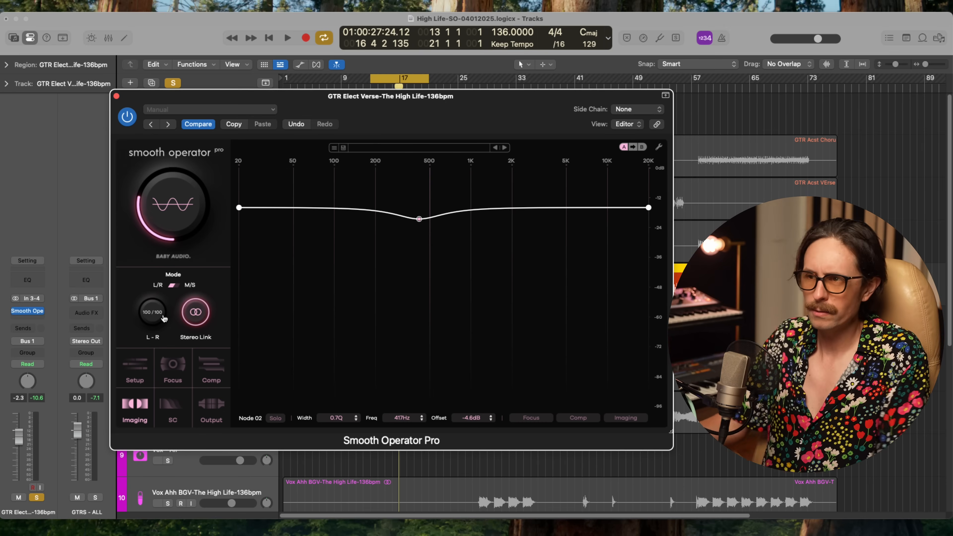
Step: Set the low-end node to 50 Hz at -22.4 dB, raise the high-end node's offset to 8.7 dB, and lower the overall threshold
{"action": "left_click_drag", "start_coordinate": [245, 209], "coordinate": [294, 263]}
{"action": "left_click_drag", "start_coordinate": [648, 208], "coordinate": [649, 186]}
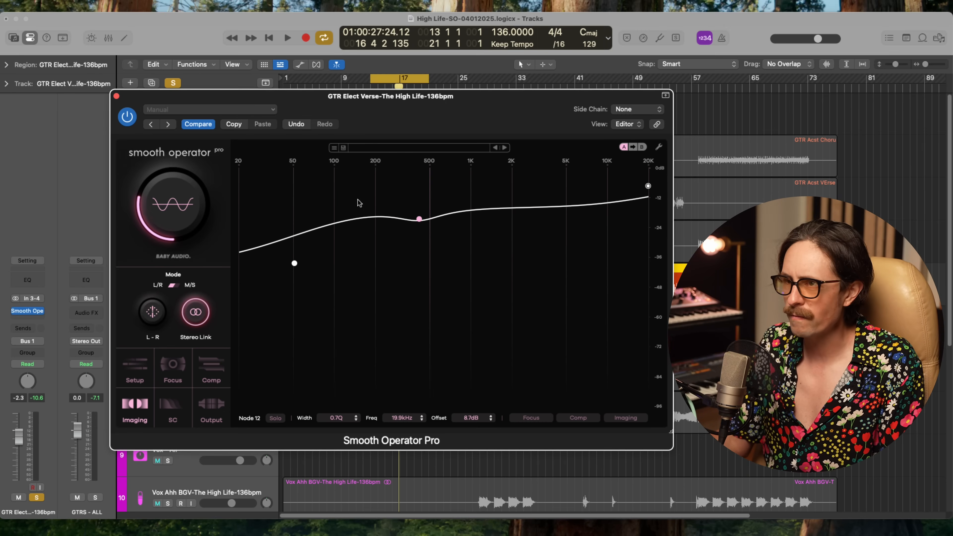
{"action": "mouse_move", "coordinate": [190, 173]}
{"action": "left_mouse_down"}
{"action": "mouse_move", "coordinate": [192, 165]}
{"action": "mouse_move", "coordinate": [186, 184]}
{"action": "left_mouse_up"}
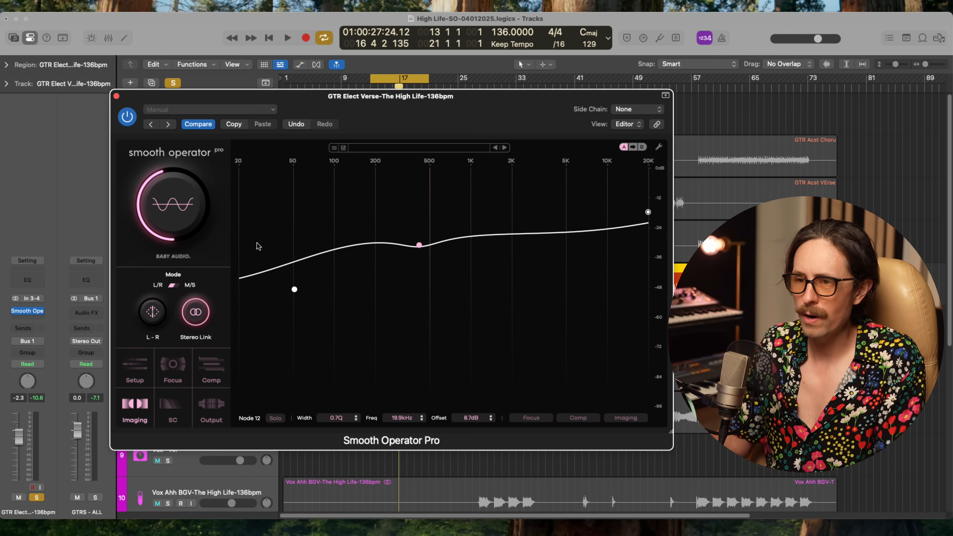
Step: Raise the make-up gain in the global setup controls
{"action": "left_click", "coordinate": [136, 368]}
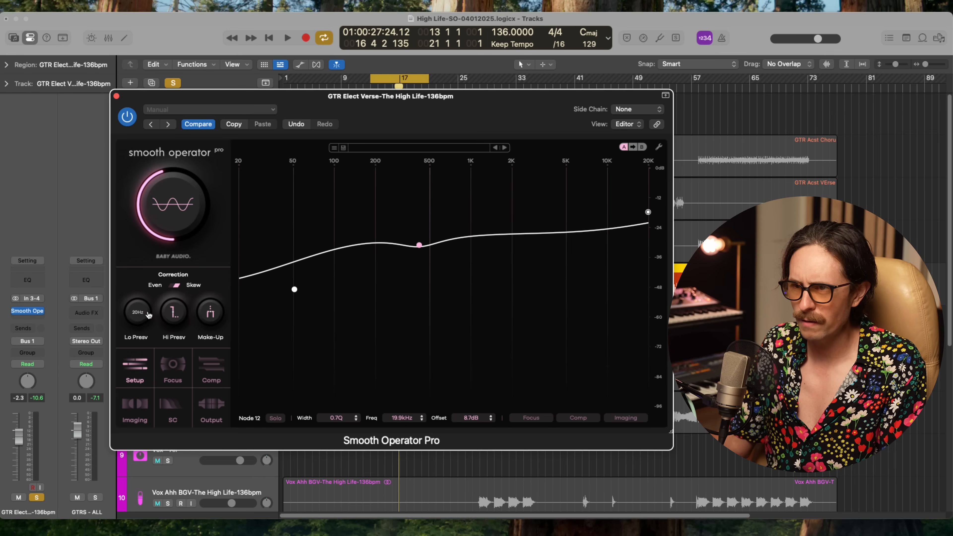
{"action": "left_click_drag", "start_coordinate": [148, 253], "coordinate": [208, 287]}
{"action": "left_click", "coordinate": [203, 315]}
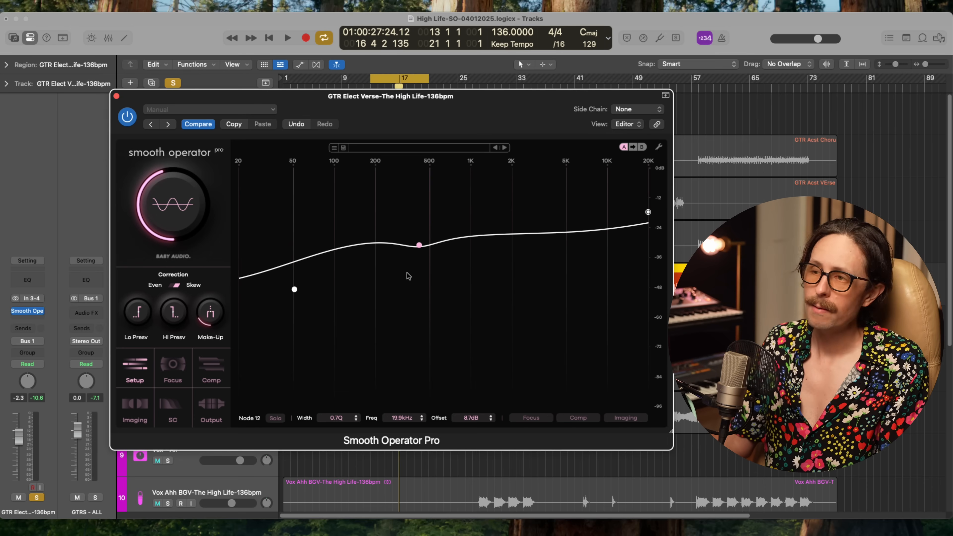
Step: Move the low-mid node to 513 Hz at -4.8 dB and inspect its Focus, Comp and Imaging override settings
{"action": "left_click", "coordinate": [420, 246]}
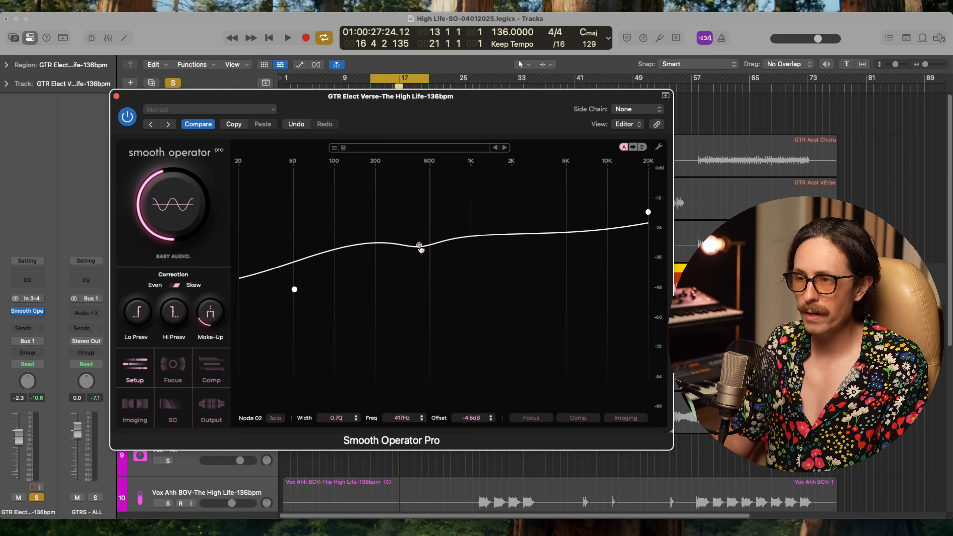
{"action": "left_click_drag", "start_coordinate": [420, 247], "coordinate": [434, 250]}
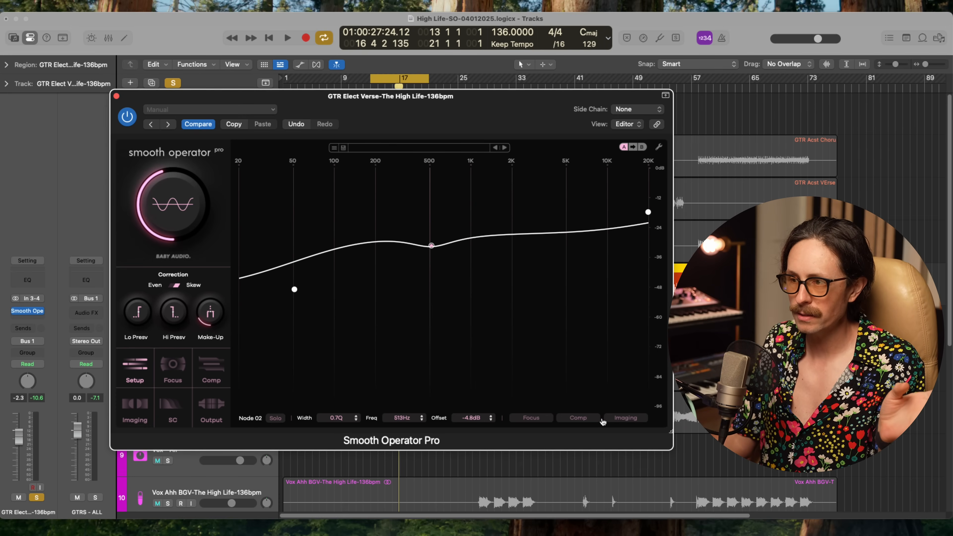
{"action": "left_click", "coordinate": [539, 421]}
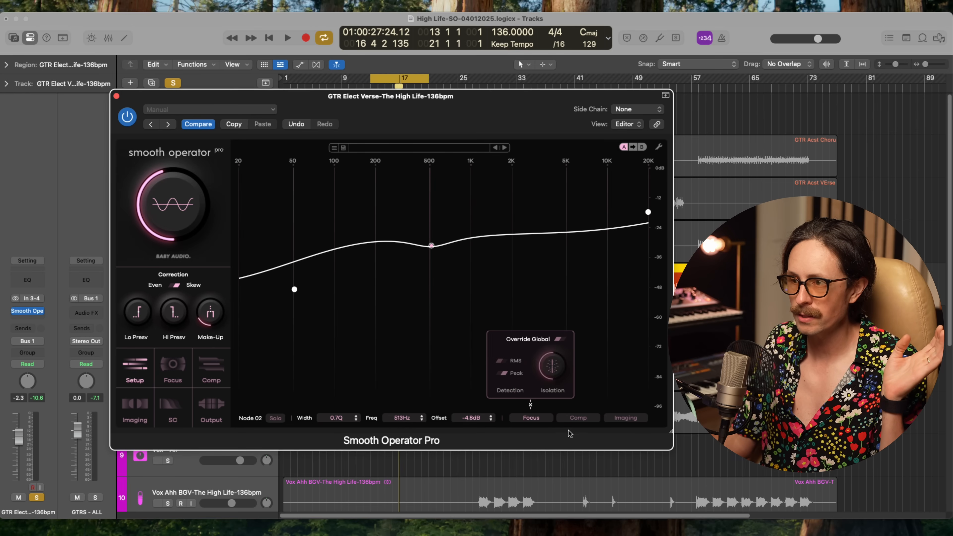
{"action": "left_click", "coordinate": [576, 421]}
{"action": "left_click", "coordinate": [620, 420]}
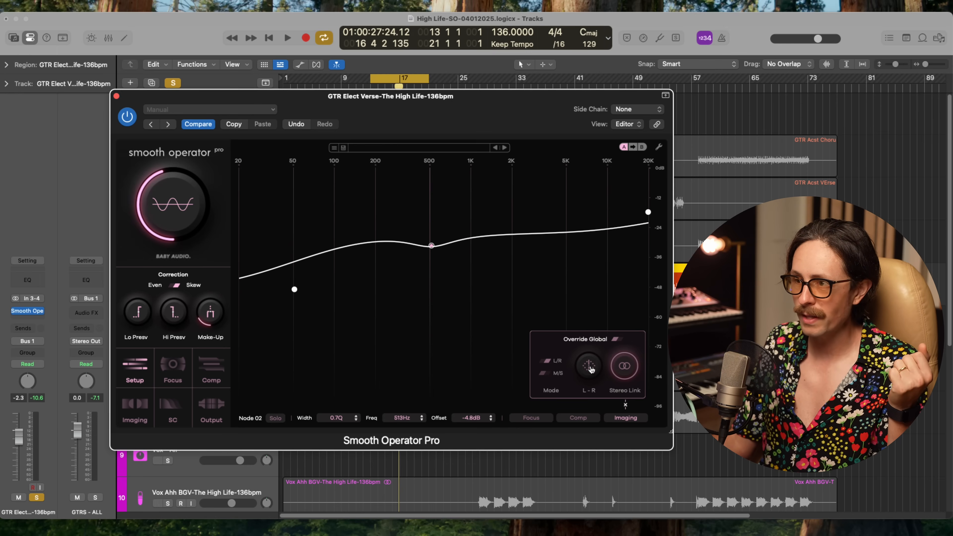
Step: Replace the low-mid node with a new one at 543 Hz with a -6.7 dB offset
{"action": "left_click", "coordinate": [431, 250]}
{"action": "double_click", "coordinate": [432, 248]}
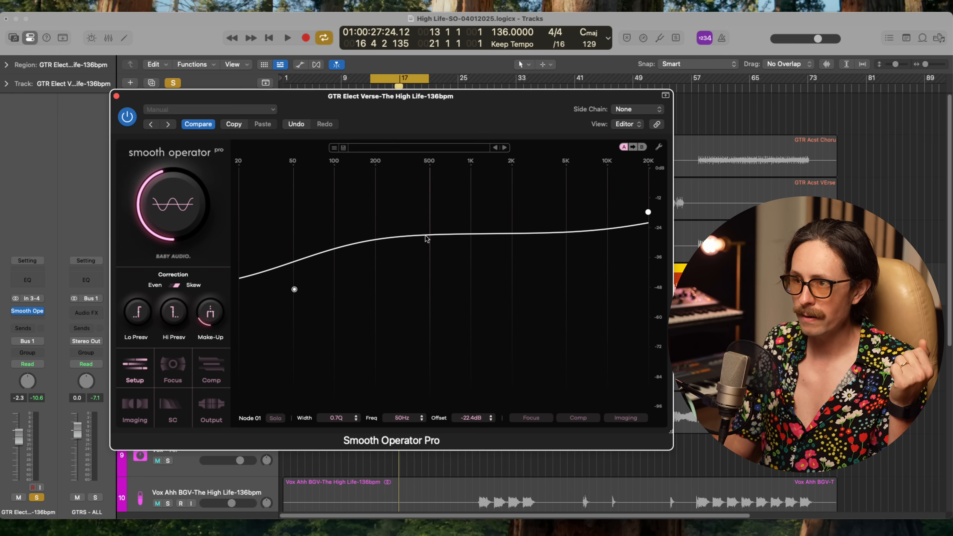
{"action": "double_click", "coordinate": [433, 240]}
{"action": "left_click_drag", "start_coordinate": [434, 239], "coordinate": [435, 250]}
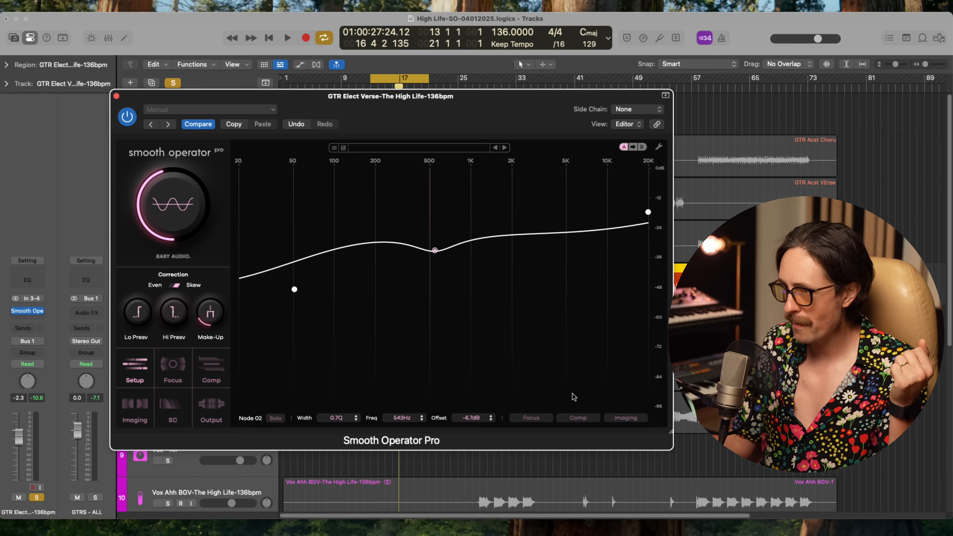
Step: Override the global imaging for the 543 Hz node, using M/S mode with the M-S balance shifted toward mid
{"action": "left_click", "coordinate": [624, 422]}
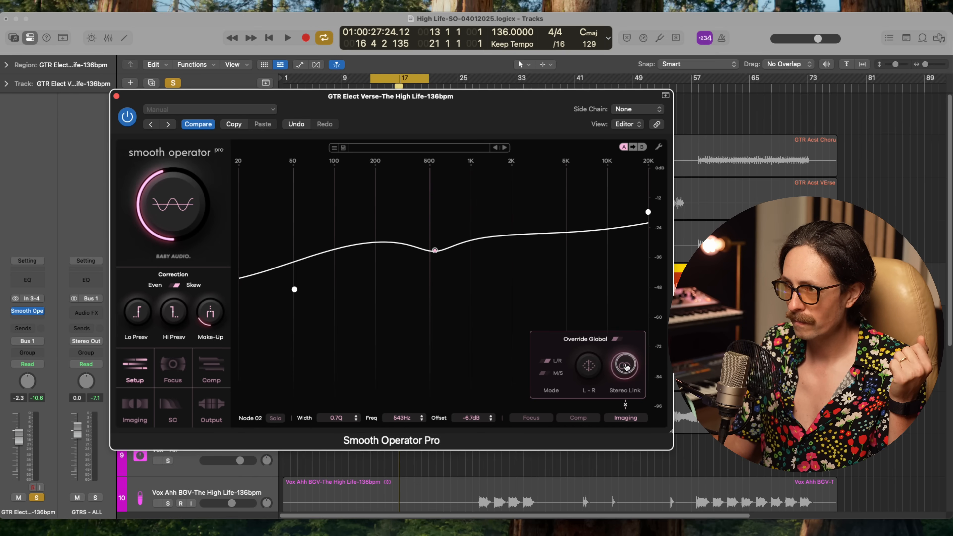
{"action": "left_click", "coordinate": [619, 341]}
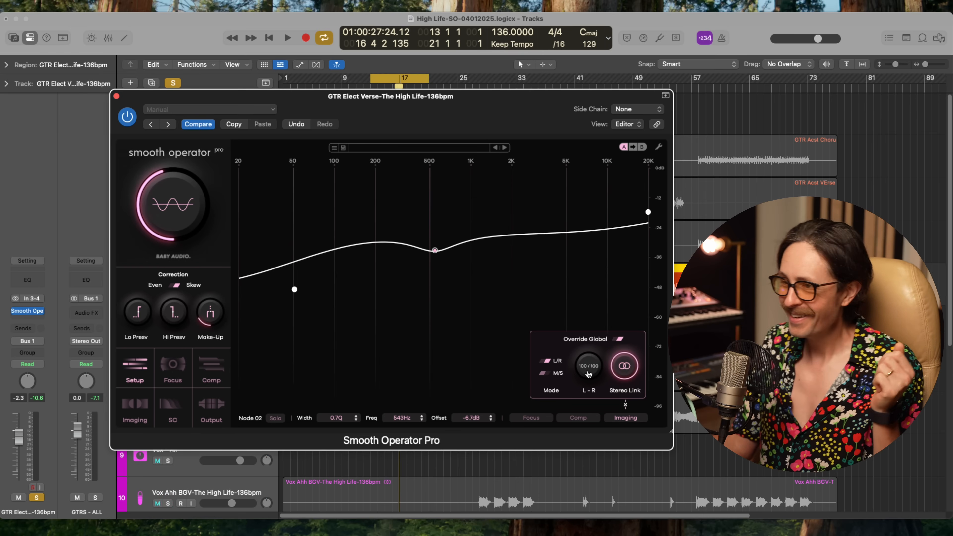
{"action": "left_click", "coordinate": [546, 376]}
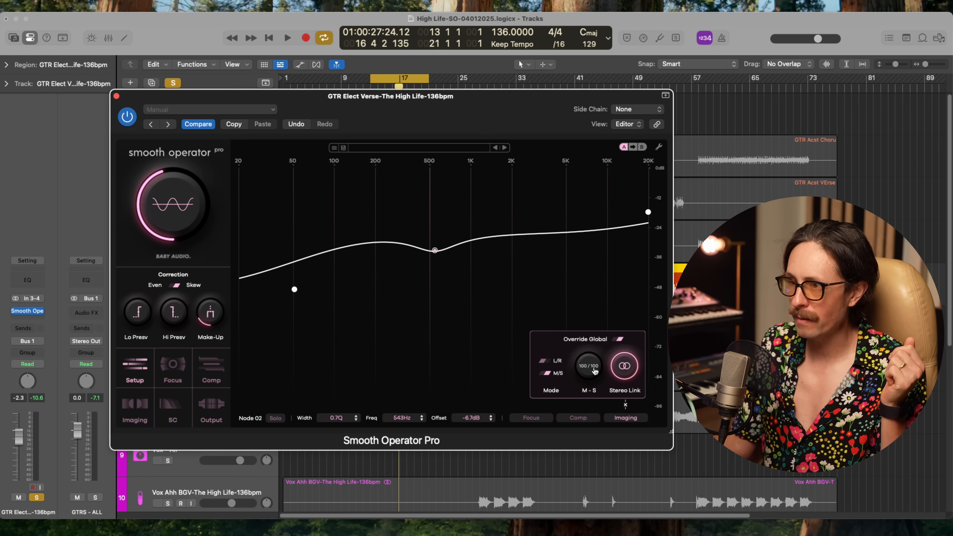
{"action": "left_click_drag", "start_coordinate": [587, 368], "coordinate": [609, 397]}
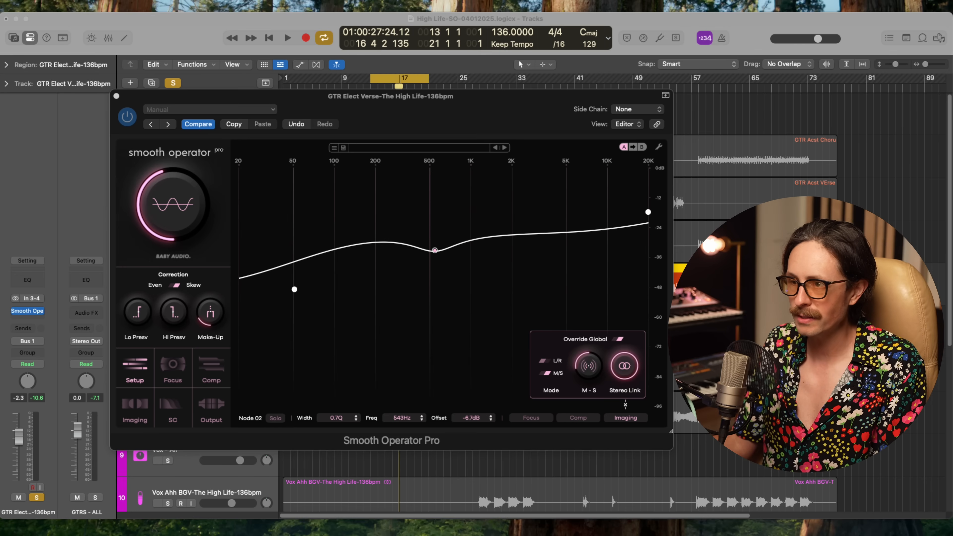
Step: During playback, fine-tune the overall threshold and move the 543 Hz node to 869 Hz with a -16.1 dB offset
{"action": "left_click", "coordinate": [173, 219]}
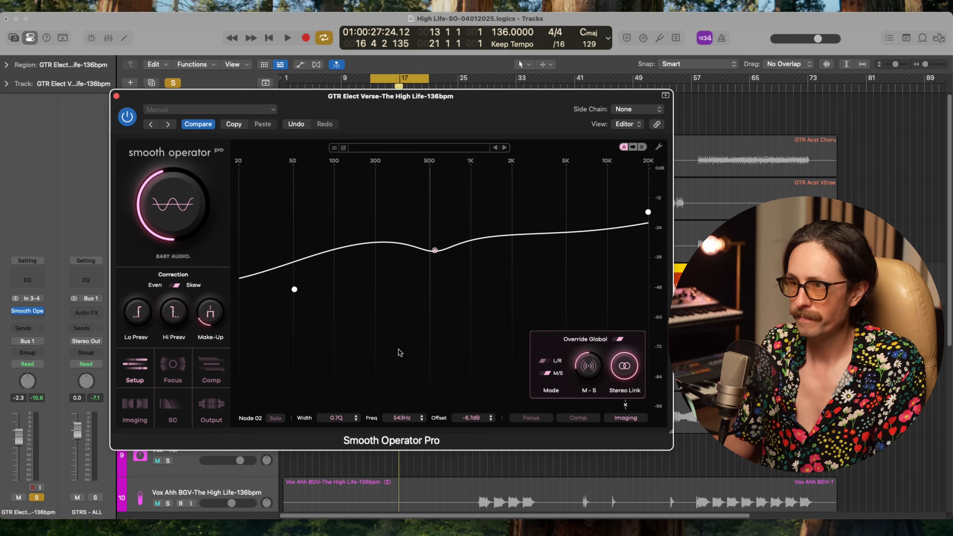
{"action": "key", "text": "space"}
{"action": "left_click_drag", "start_coordinate": [173, 218], "coordinate": [181, 196]}
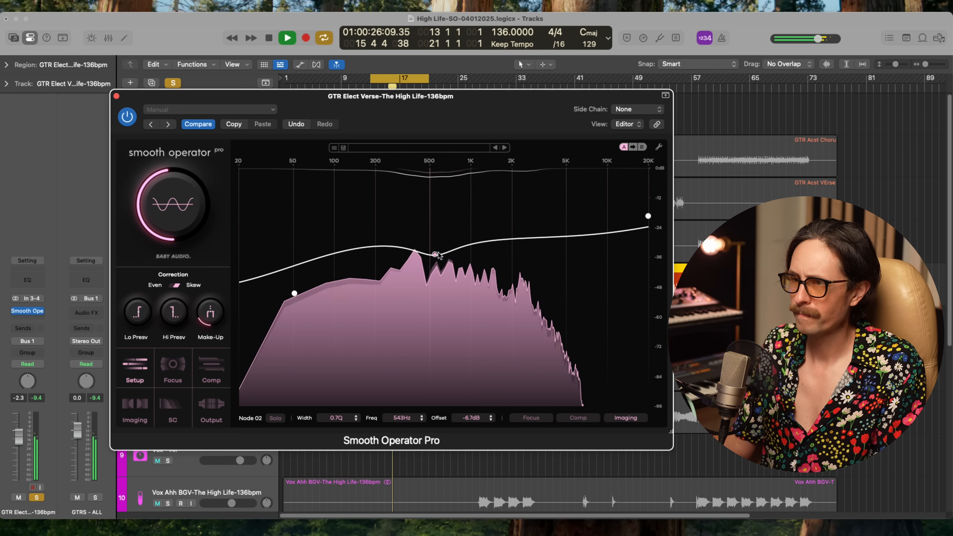
{"action": "left_click_drag", "start_coordinate": [435, 254], "coordinate": [464, 279]}
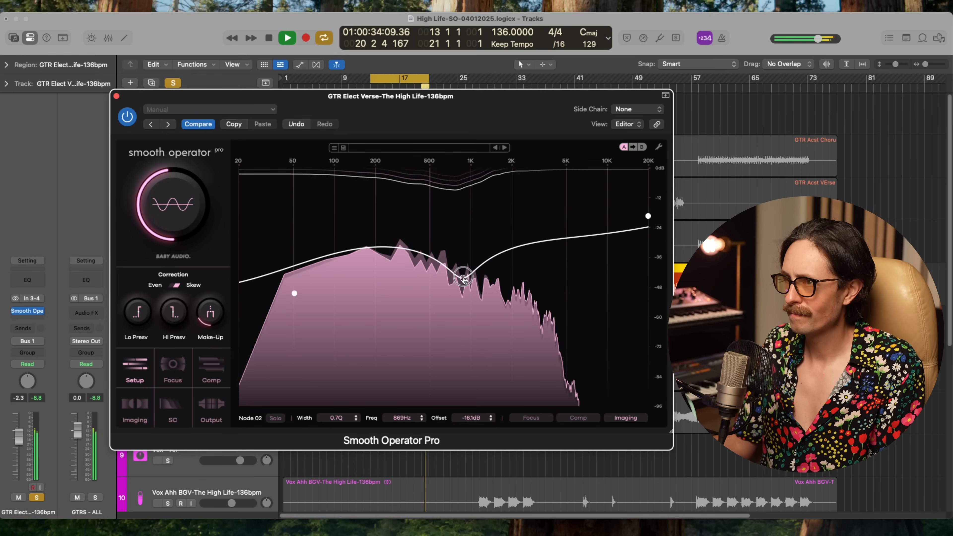
{"action": "key", "text": "space"}
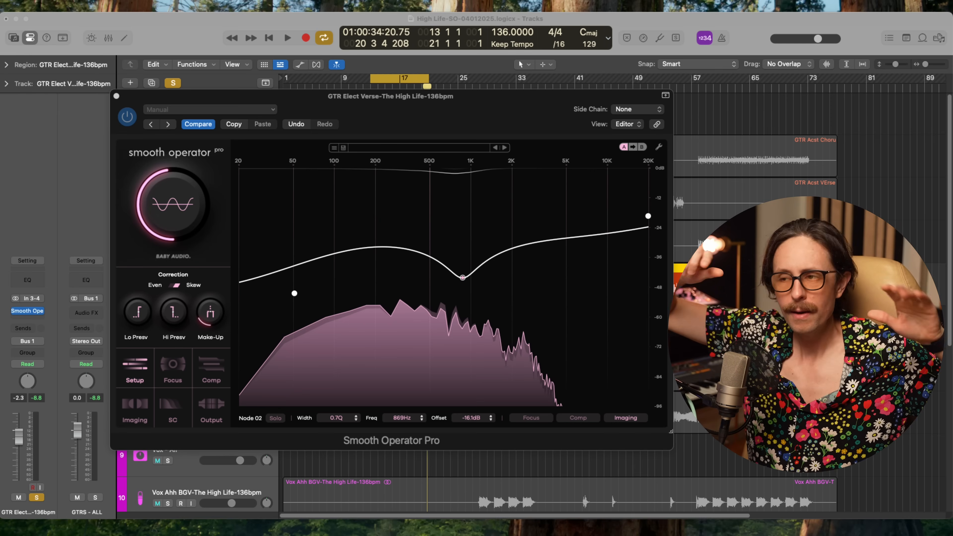
Step: Solo Vox - All alongside GTR Elect Verse and play them together, repositioning the plug-in window to keep its controls accessible
{"action": "left_click", "coordinate": [502, 375]}
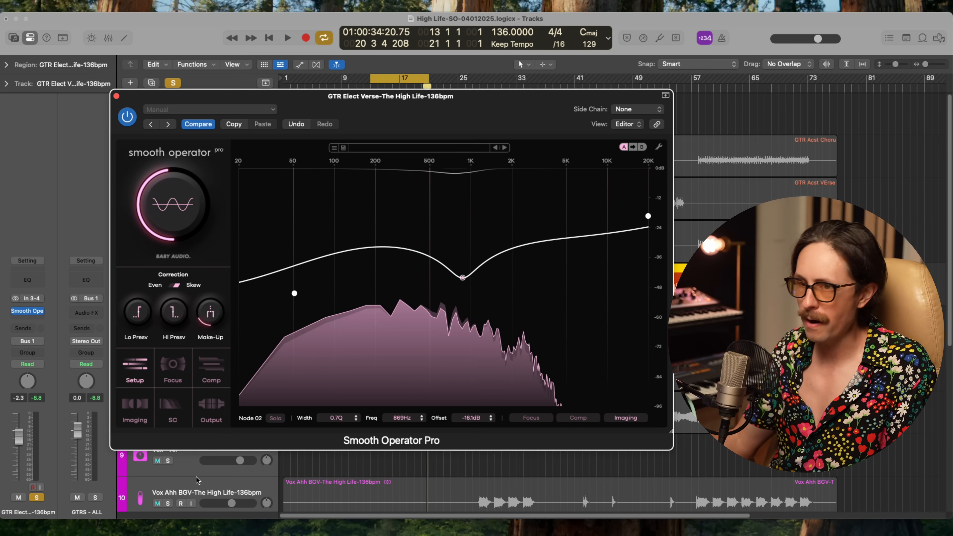
{"action": "left_click_drag", "start_coordinate": [462, 127], "coordinate": [554, 80]}
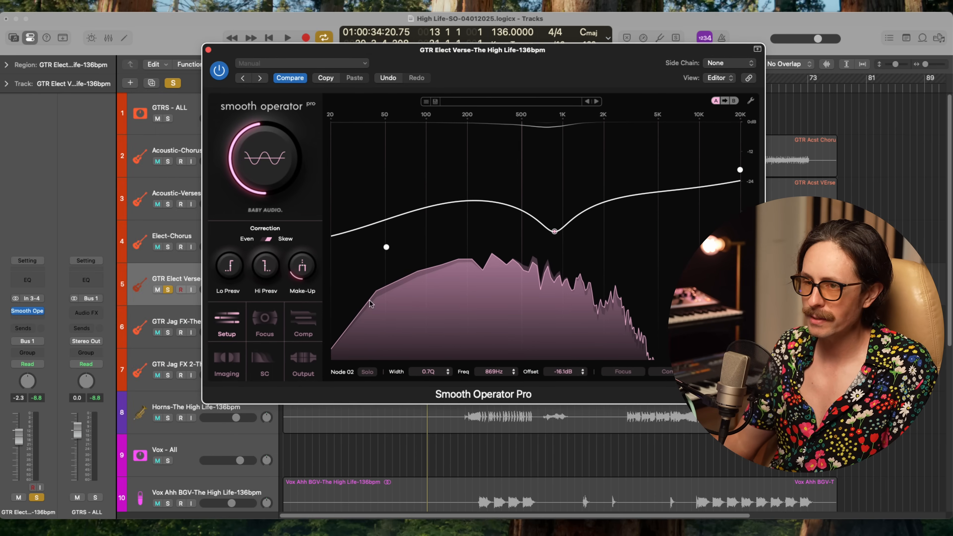
{"action": "left_click", "coordinate": [186, 451]}
{"action": "left_click", "coordinate": [344, 331]}
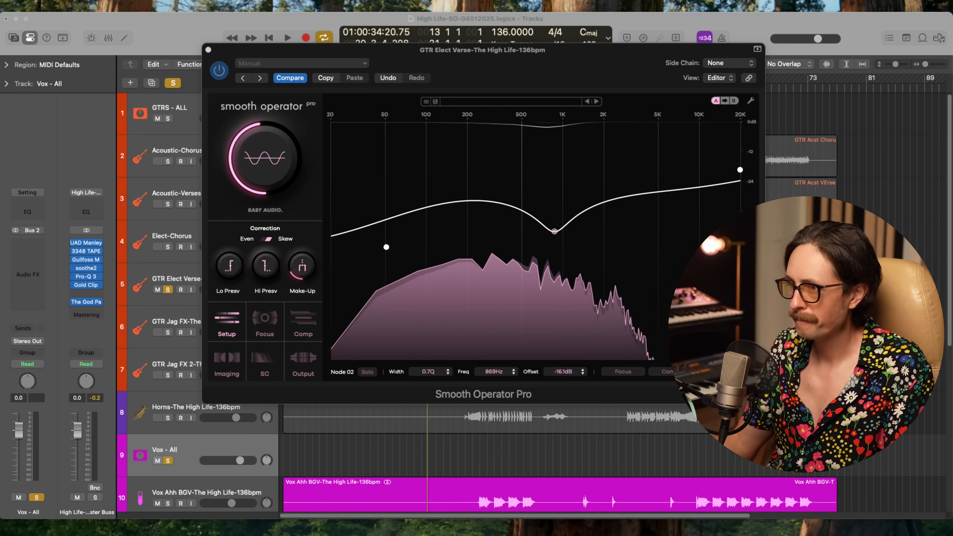
{"action": "key", "text": "space"}
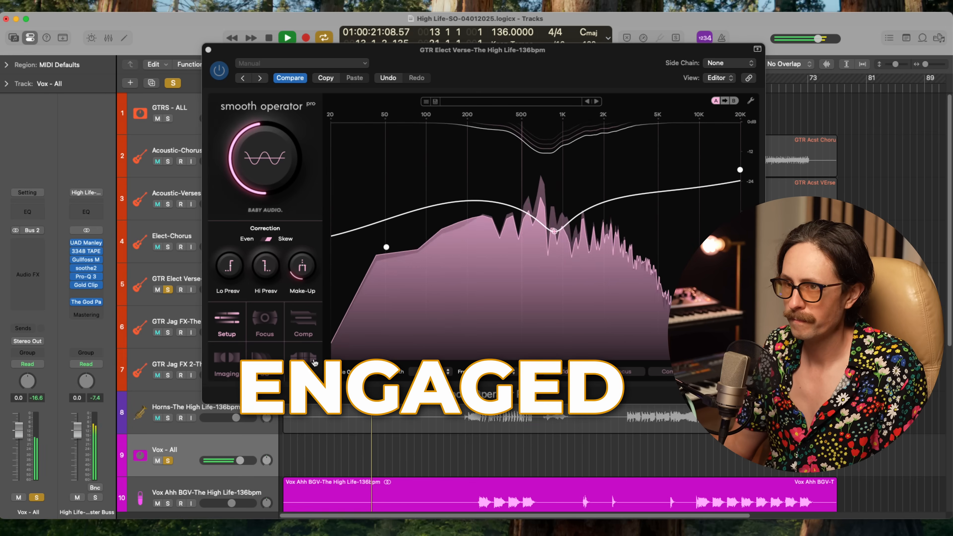
{"action": "left_click_drag", "start_coordinate": [526, 50], "coordinate": [407, 107]}
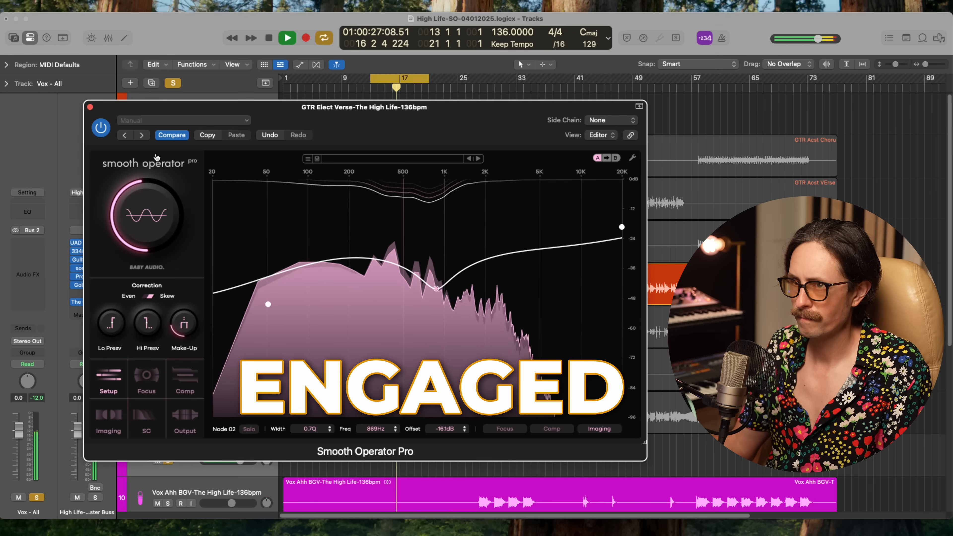
Step: Compare the electric guitar against the vocals with Smooth Operator Pro bypassed and engaged, leaving it engaged
{"action": "left_click", "coordinate": [101, 127]}
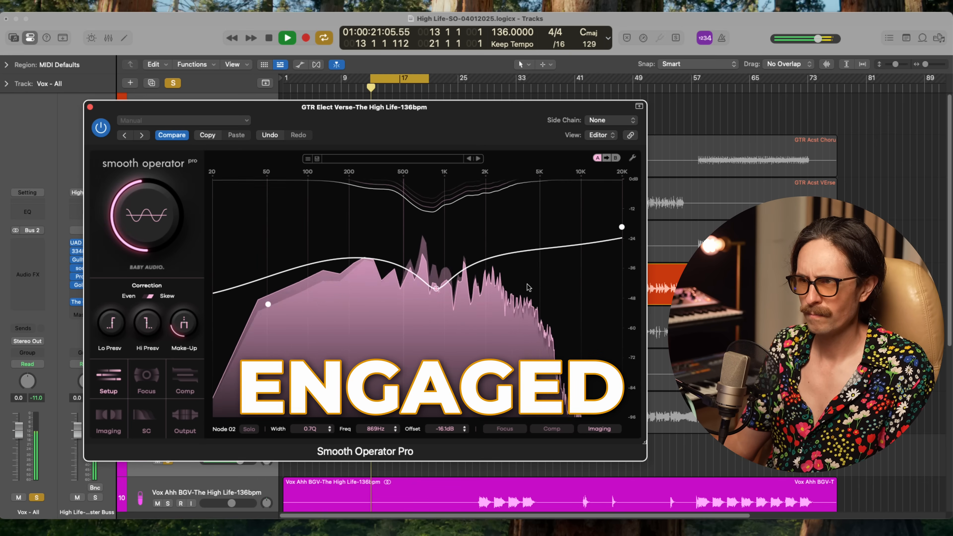
{"action": "left_click", "coordinate": [100, 129]}
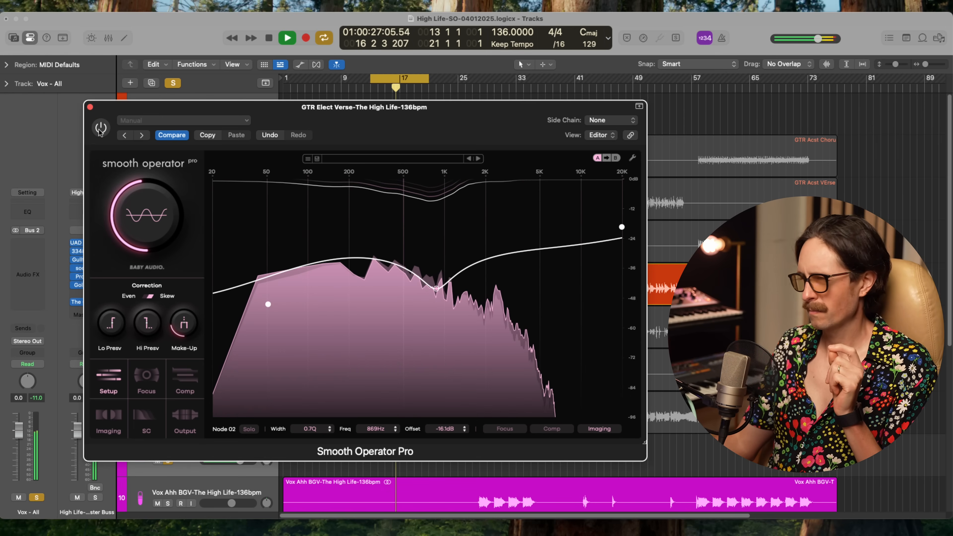
{"action": "left_click", "coordinate": [101, 129]}
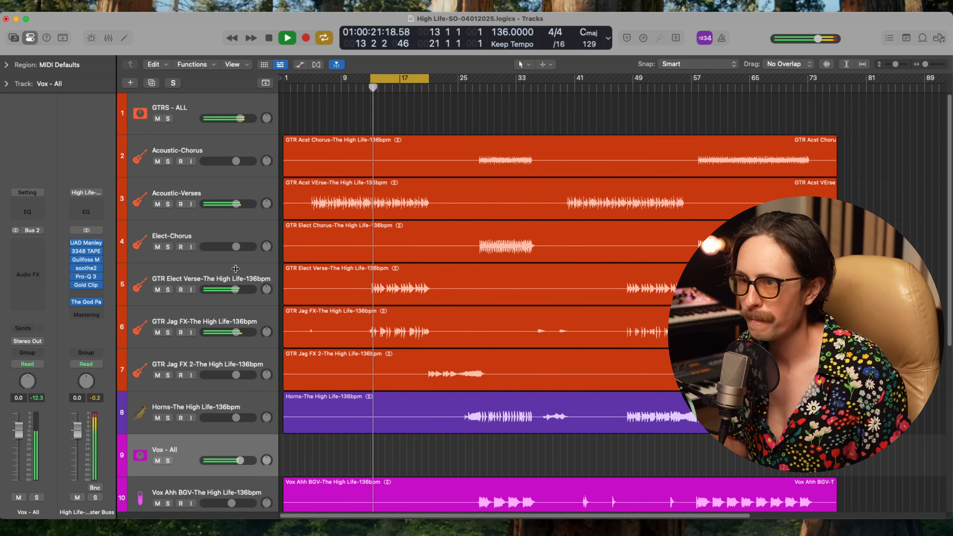
Step: Add a 2.5 kHz node with an 8.2 dB offset to the GTR Elect Verse instance, close the plug-in and stop playback
{"action": "left_click", "coordinate": [238, 276]}
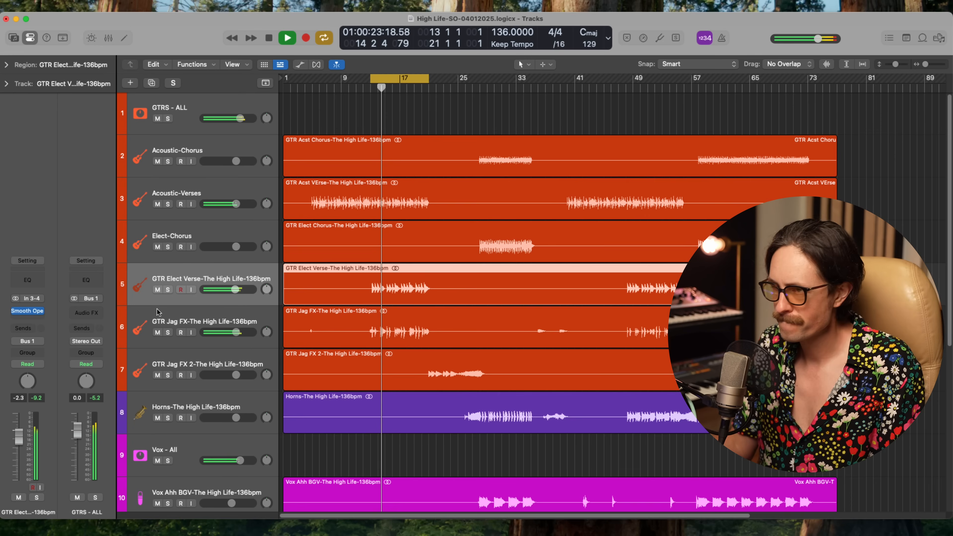
{"action": "left_click", "coordinate": [36, 310]}
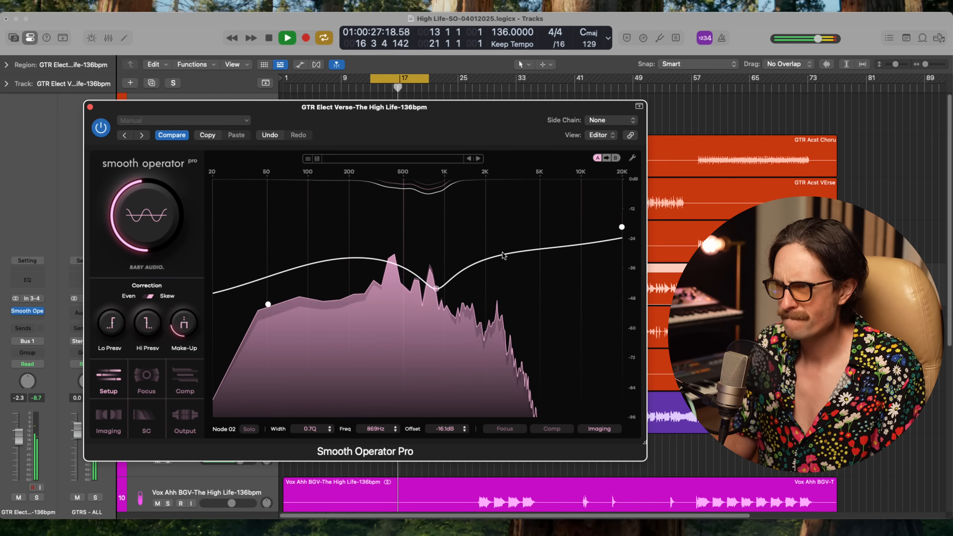
{"action": "left_click_drag", "start_coordinate": [499, 257], "coordinate": [499, 232]}
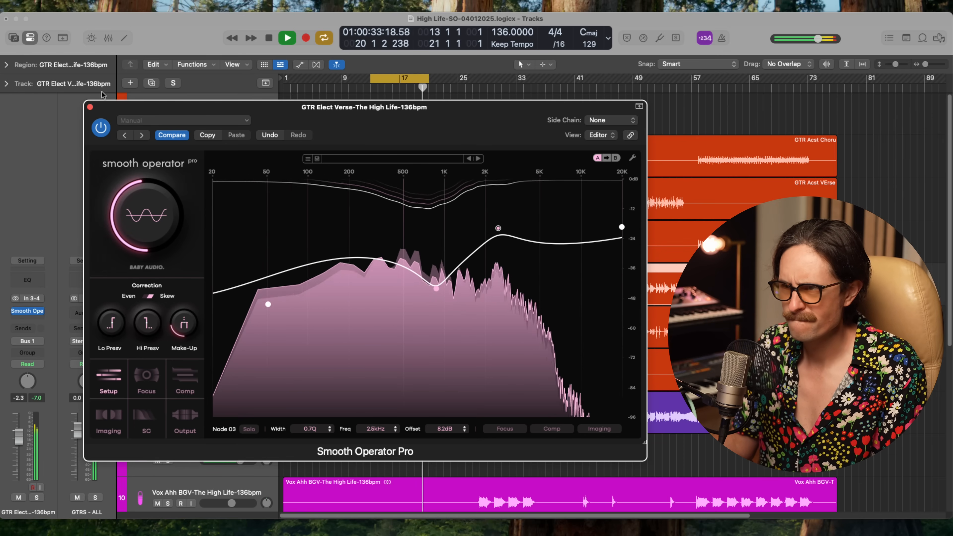
{"action": "left_click", "coordinate": [90, 107]}
{"action": "key", "text": "space"}
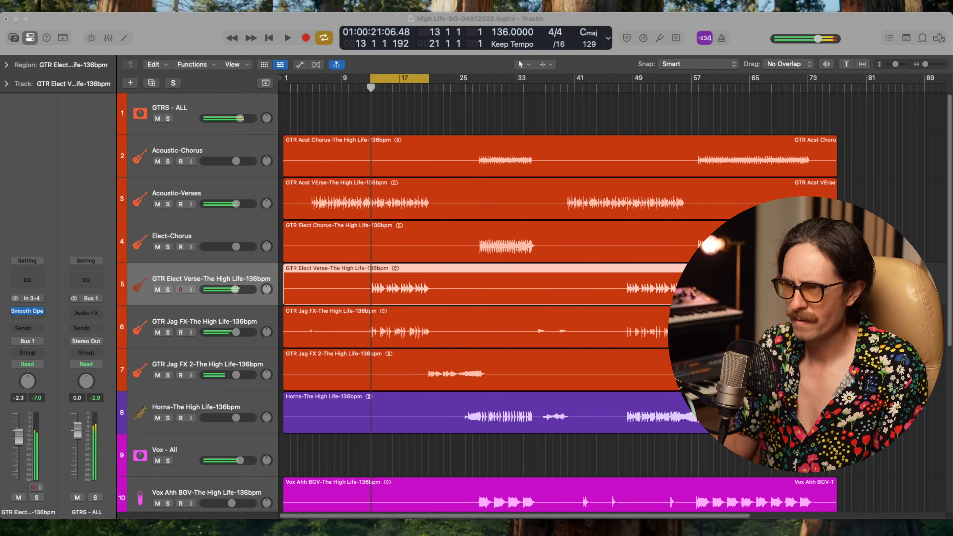
Step: Open Smooth Operator Pro on the Vox Lead track and reposition its window over the arrangement
{"action": "left_click", "coordinate": [326, 443]}
{"action": "scroll", "coordinate": [352, 438], "scroll_direction": "down", "scroll_amount": 5}
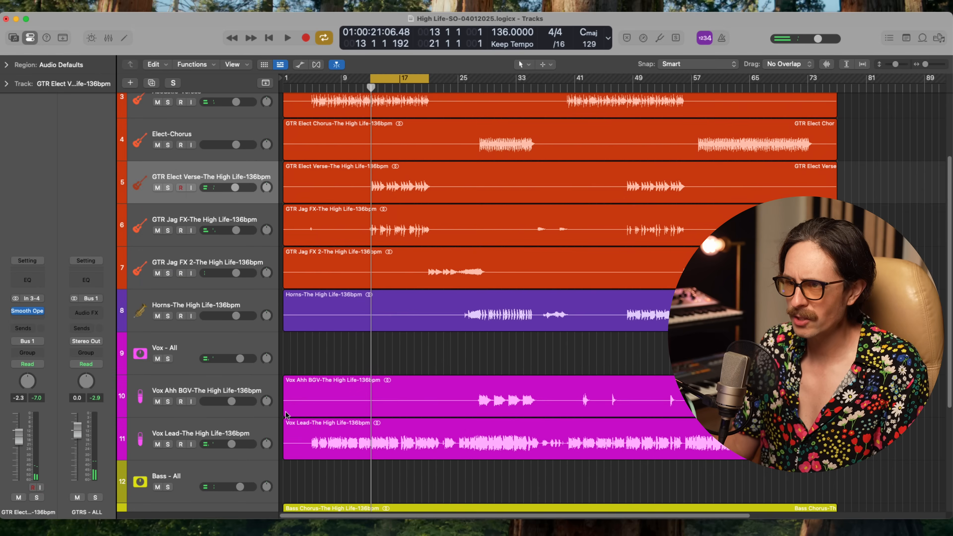
{"action": "left_click", "coordinate": [202, 433]}
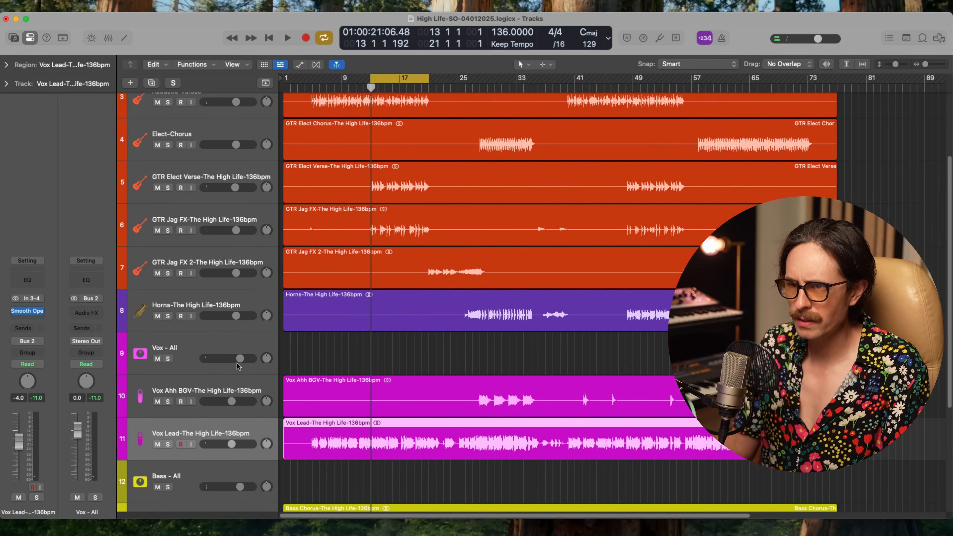
{"action": "left_click", "coordinate": [28, 311]}
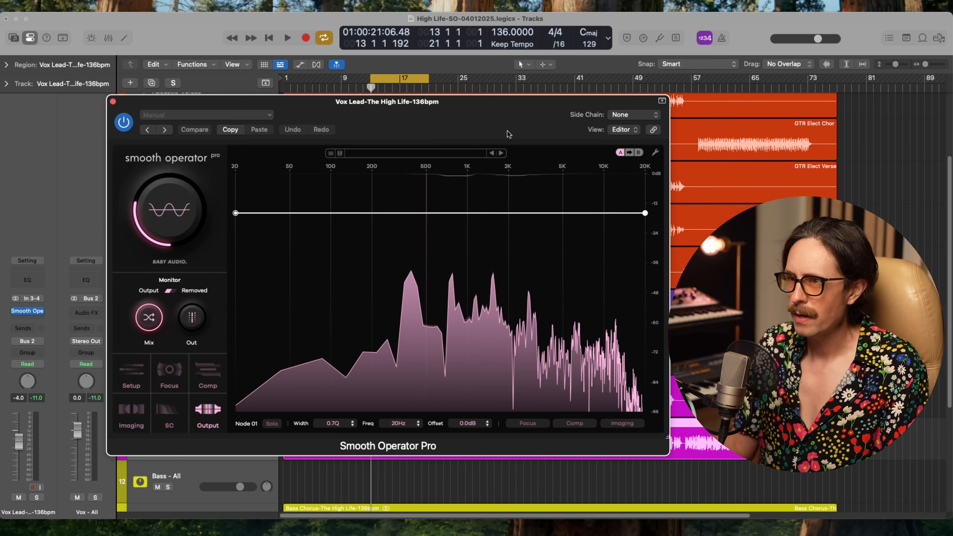
{"action": "left_click_drag", "start_coordinate": [512, 127], "coordinate": [431, 108]}
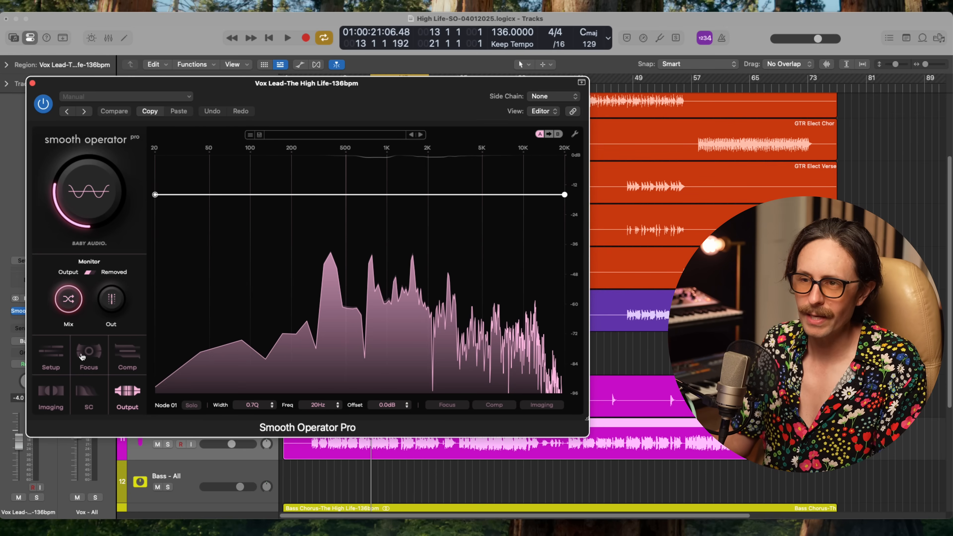
Step: In the Focus settings, lower the overall threshold to about -33.6 dB, reduce Detail and raise Isolation during playback, and stop playback
{"action": "left_click", "coordinate": [82, 356]}
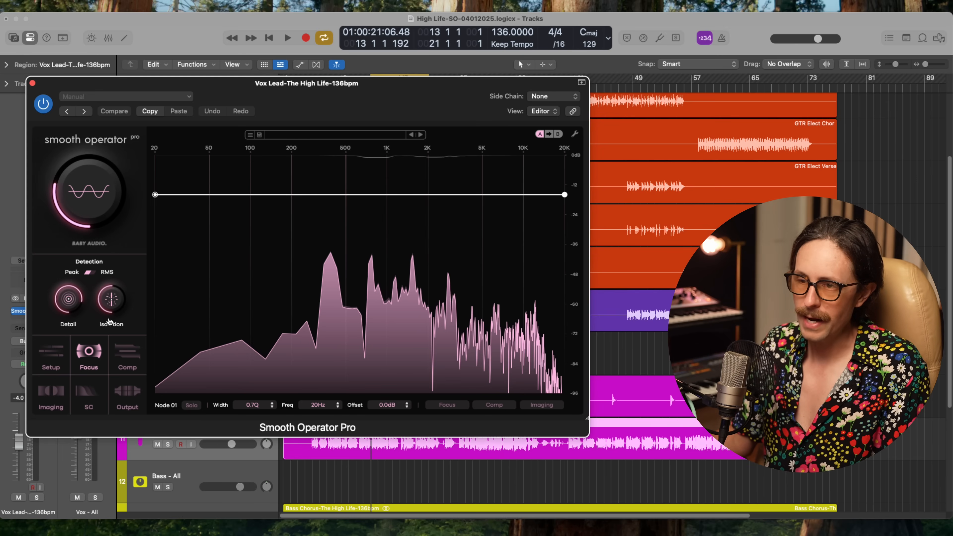
{"action": "mouse_move", "coordinate": [73, 310]}
{"action": "left_mouse_down"}
{"action": "mouse_move", "coordinate": [57, 318]}
{"action": "mouse_move", "coordinate": [63, 299]}
{"action": "left_mouse_up"}
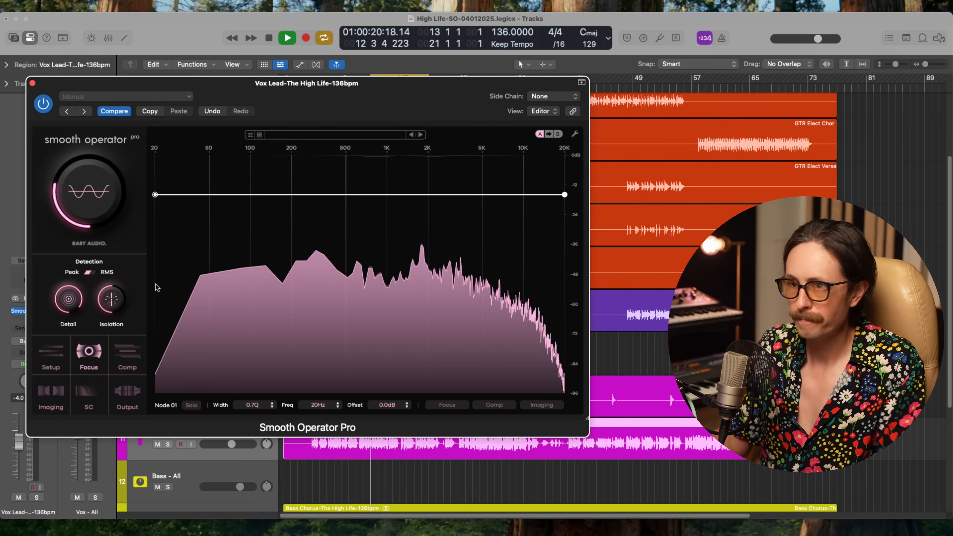
{"action": "left_click_drag", "start_coordinate": [105, 203], "coordinate": [104, 172]}
{"action": "left_click_drag", "start_coordinate": [68, 301], "coordinate": [83, 390]}
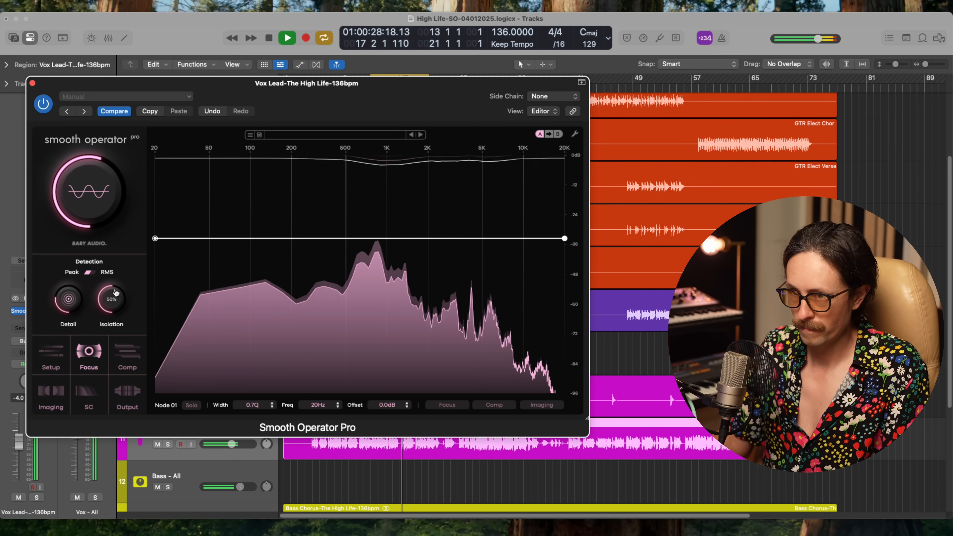
{"action": "left_click_drag", "start_coordinate": [115, 296], "coordinate": [114, 254]}
{"action": "key", "text": "space"}
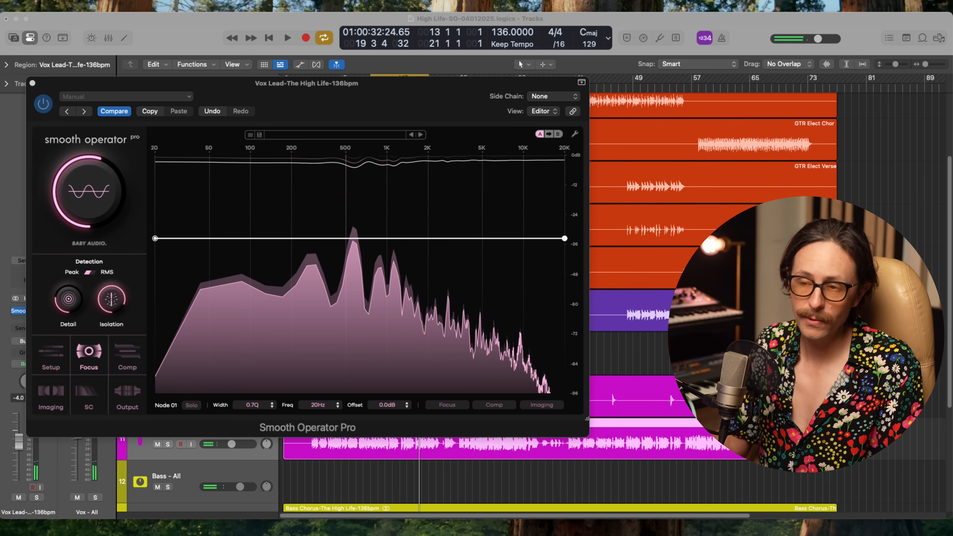
Step: Raise the Vox Lead instance's Detail to 78% and the overall threshold to about -25 dB
{"action": "left_click", "coordinate": [69, 300]}
{"action": "mouse_move", "coordinate": [121, 289]}
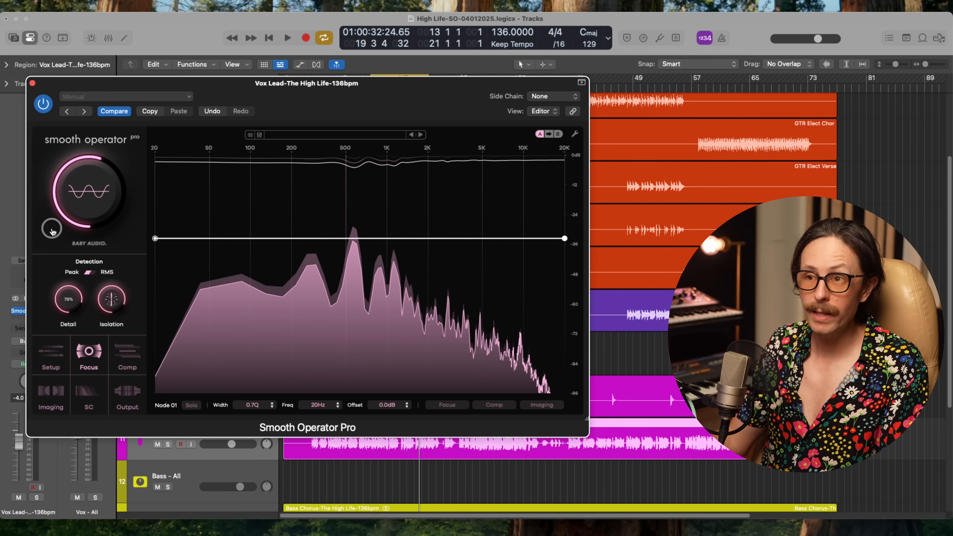
{"action": "left_click", "coordinate": [52, 228]}
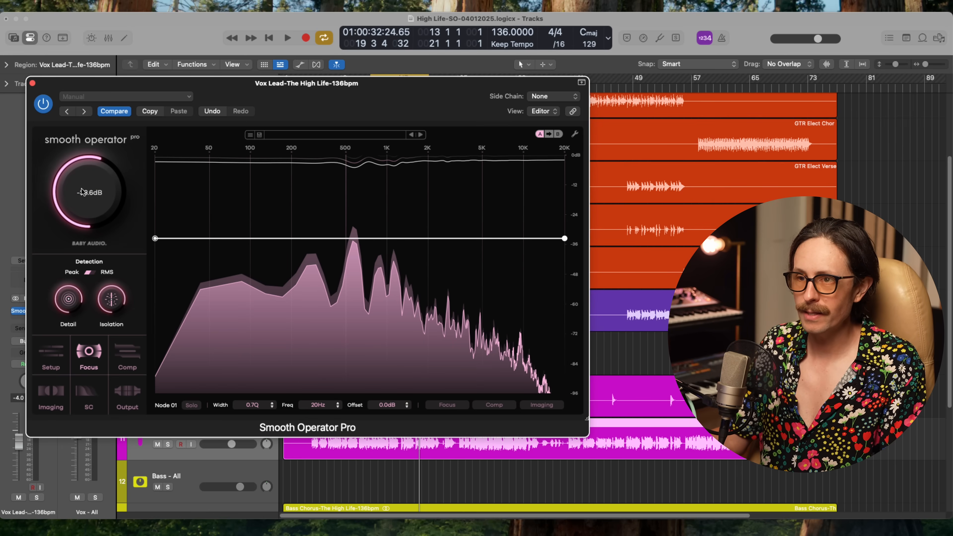
{"action": "left_click_drag", "start_coordinate": [82, 192], "coordinate": [86, 186]}
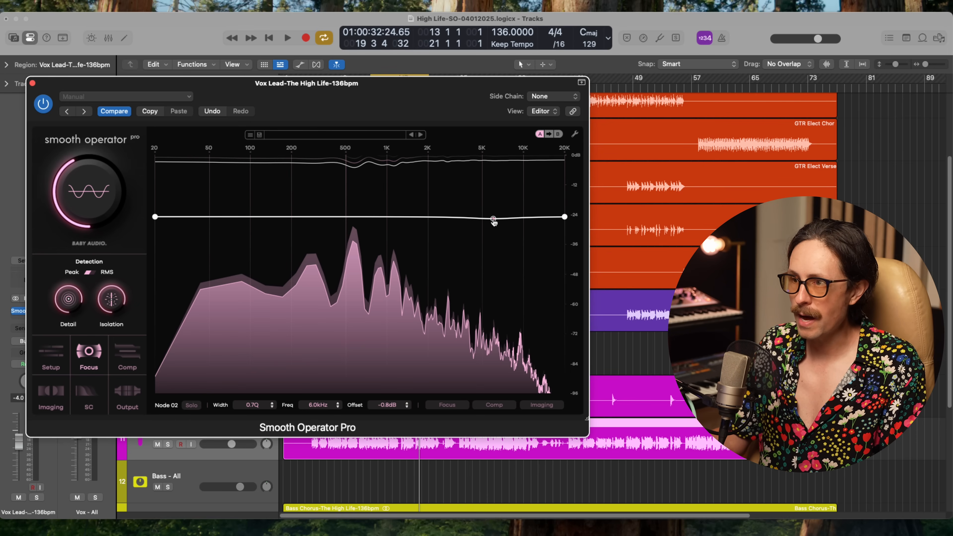
Step: Add a node to the Vox Lead curve at 5.8 kHz with a -10.7 dB offset
{"action": "double_click", "coordinate": [493, 219]}
{"action": "left_click_drag", "start_coordinate": [493, 219], "coordinate": [491, 245]}
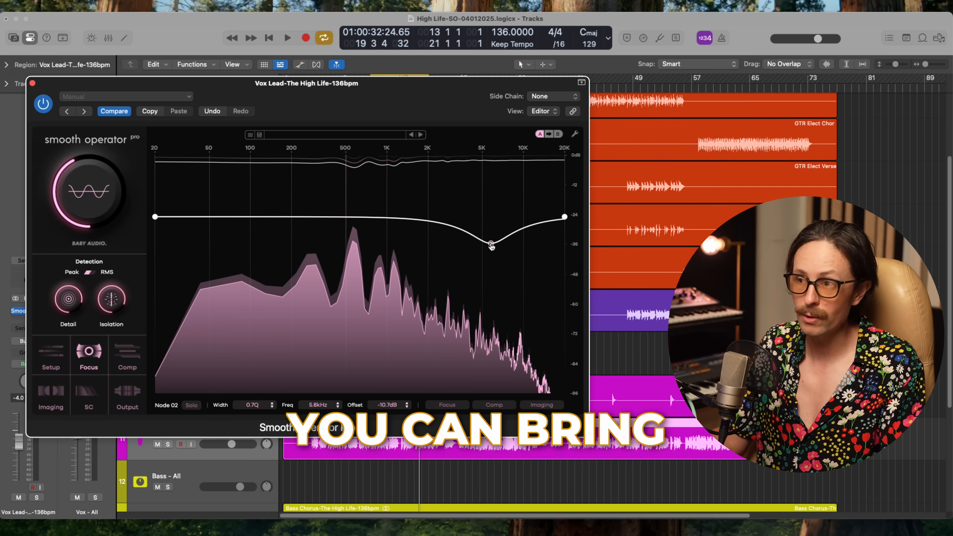
{"action": "mouse_move", "coordinate": [72, 302]}
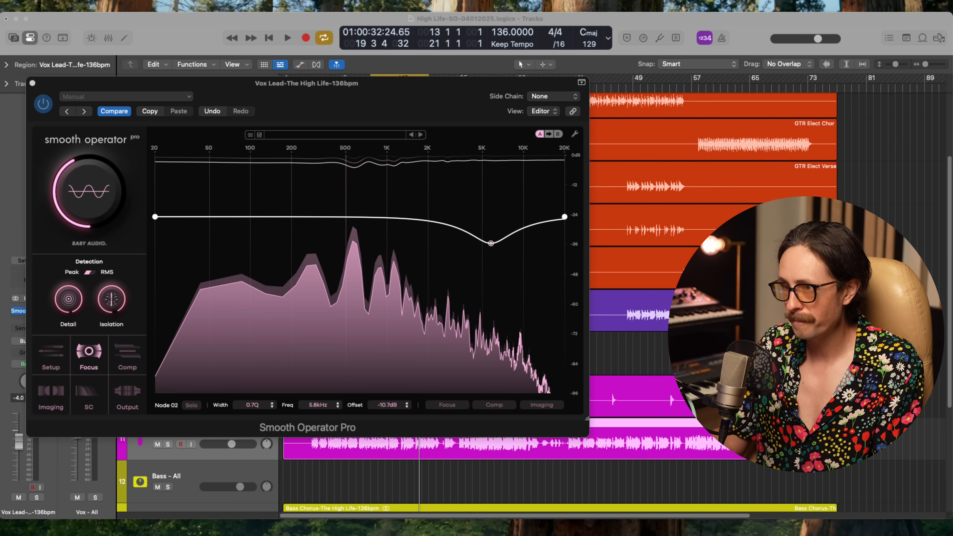
Step: During playback, raise the overall threshold to about -8 dB and move the 5.8 kHz node to 6.1 kHz with a -21.4 dB offset
{"action": "left_click", "coordinate": [460, 308]}
{"action": "key", "text": "space"}
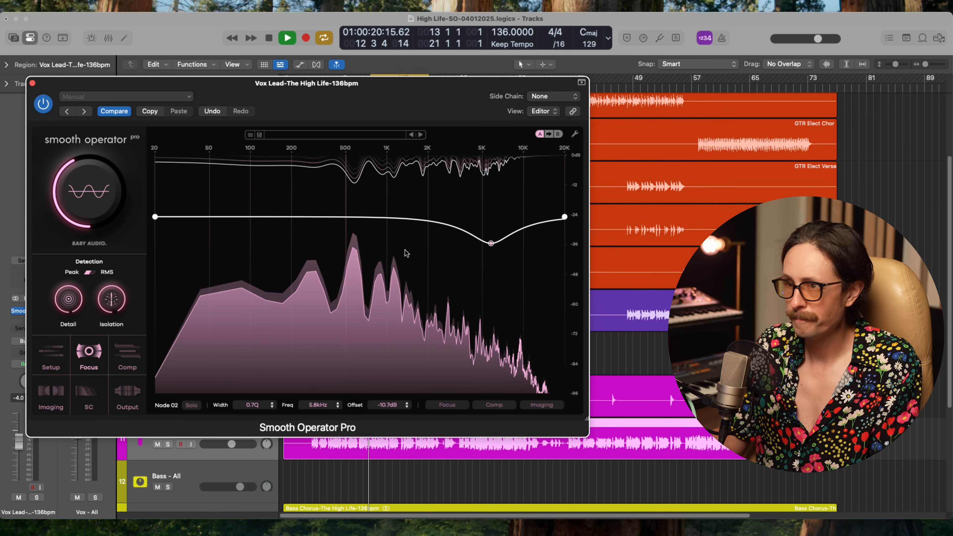
{"action": "left_click_drag", "start_coordinate": [81, 205], "coordinate": [79, 240]}
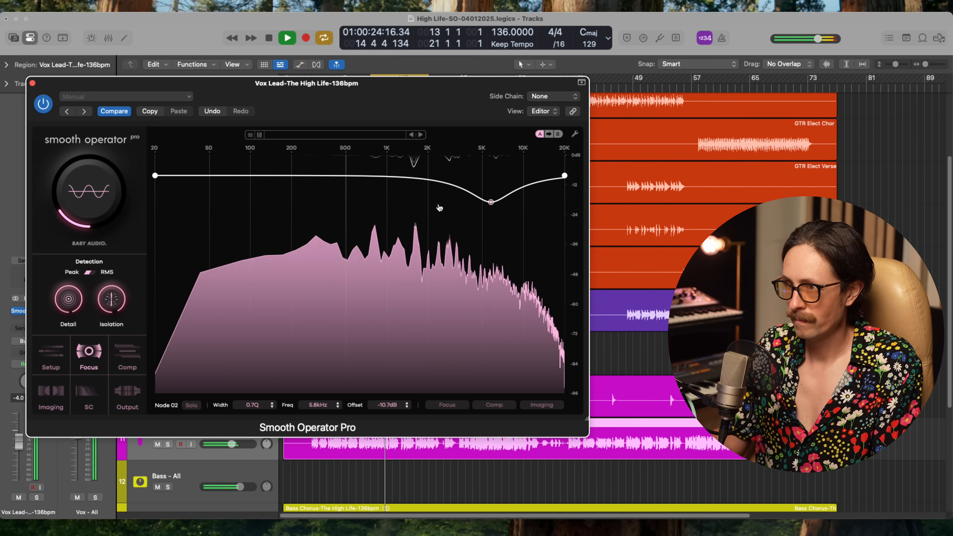
{"action": "left_click_drag", "start_coordinate": [492, 202], "coordinate": [495, 233]}
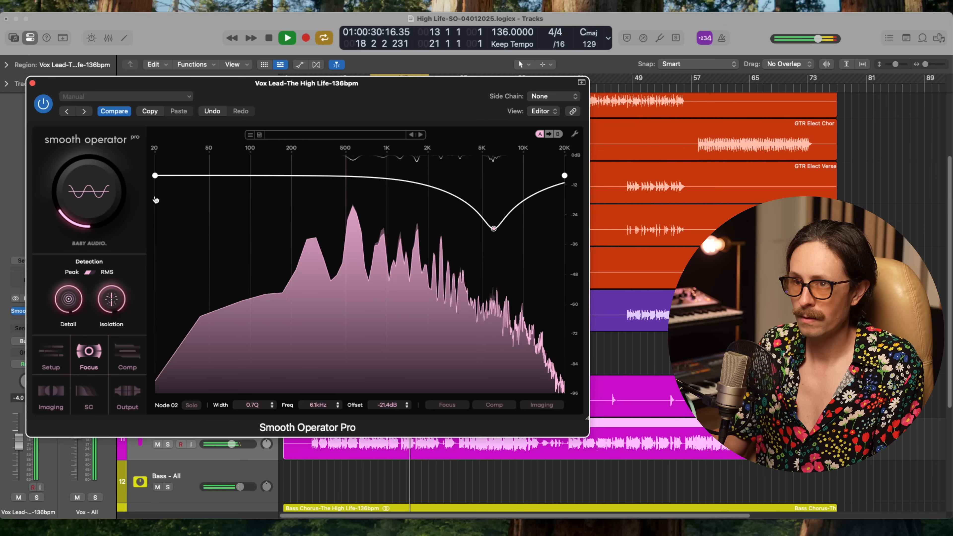
Step: Fine-tune the overall threshold and lower Detail while listening to the full mix, and stop playback
{"action": "left_click_drag", "start_coordinate": [73, 200], "coordinate": [73, 198]}
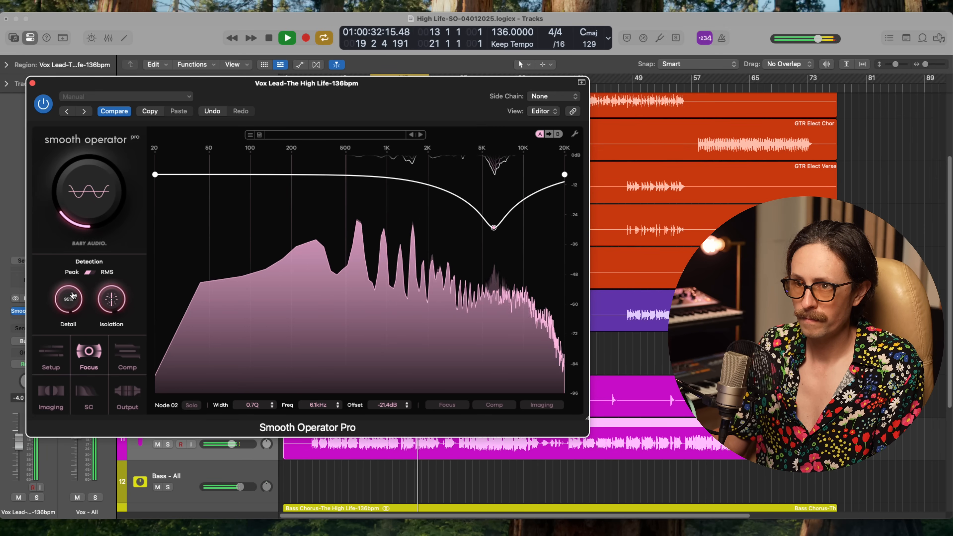
{"action": "left_click_drag", "start_coordinate": [68, 301], "coordinate": [69, 340]}
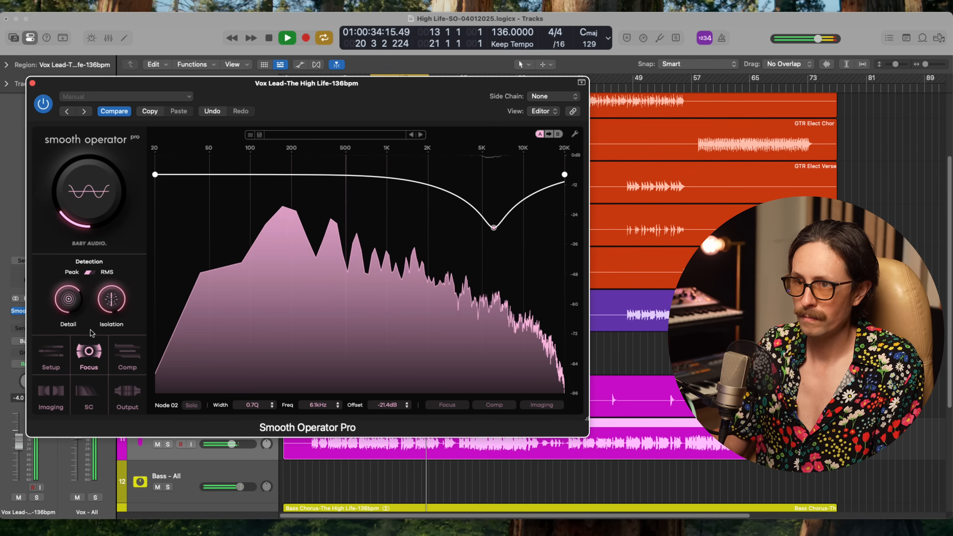
{"action": "mouse_move", "coordinate": [113, 303]}
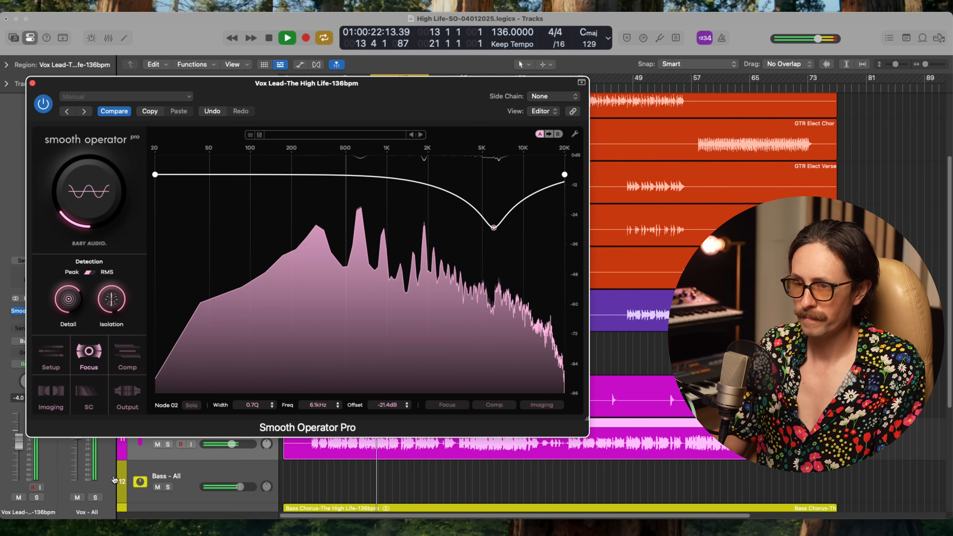
{"action": "key", "text": "space"}
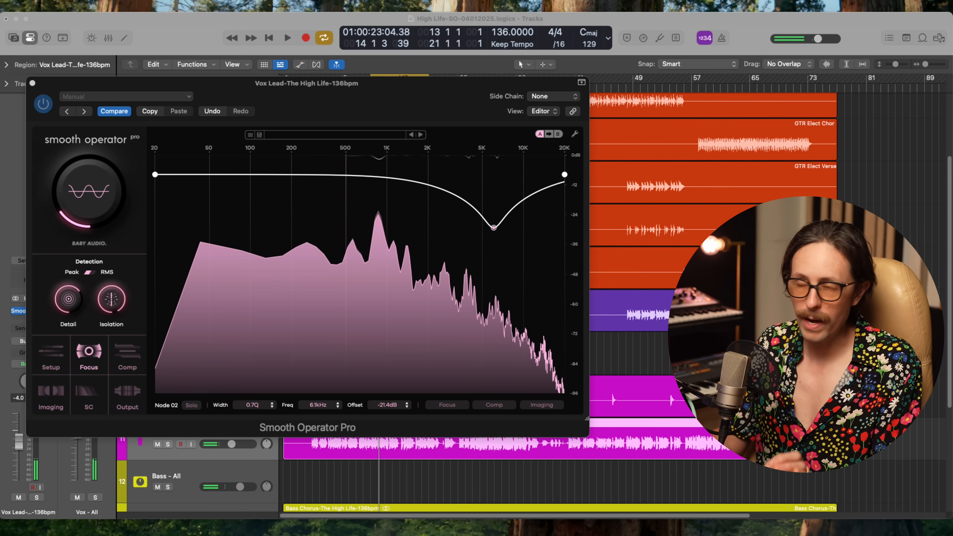
Step: Show the Comp settings, solo the Vox Lead track and start playback
{"action": "left_click", "coordinate": [128, 308]}
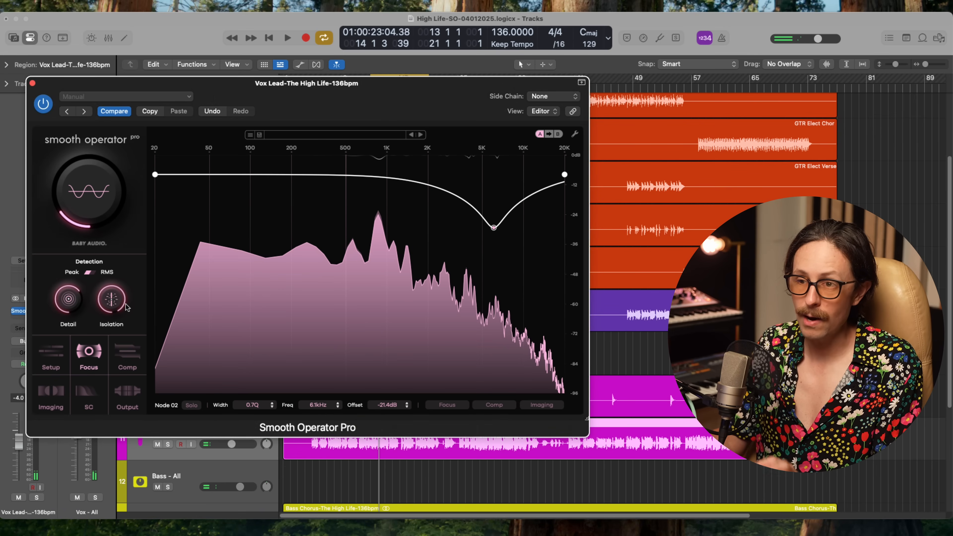
{"action": "left_click", "coordinate": [127, 354]}
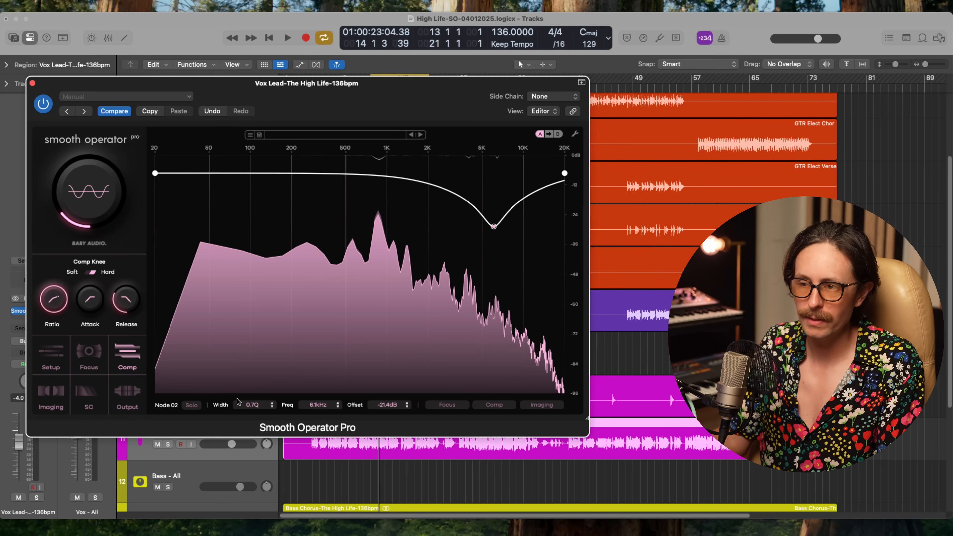
{"action": "left_click", "coordinate": [168, 444]}
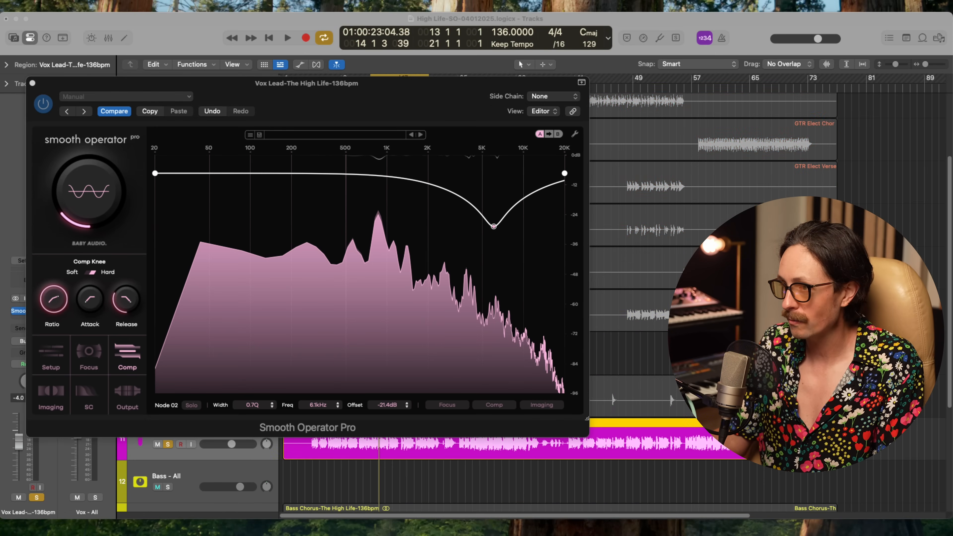
{"action": "key", "text": "space"}
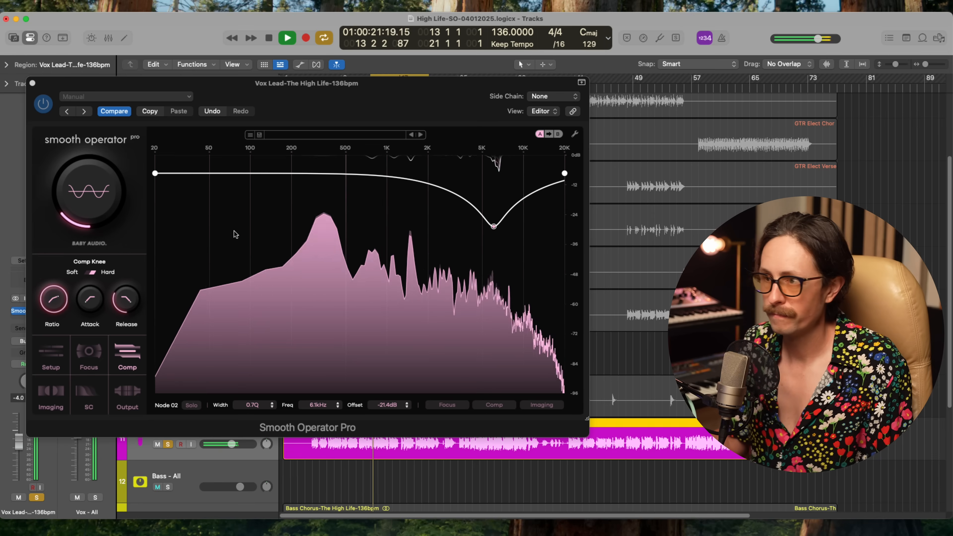
Step: Fine-tune the threshold and return to the Focus settings to lower Detail and Isolation on the soloed lead vocal
{"action": "left_click", "coordinate": [89, 199]}
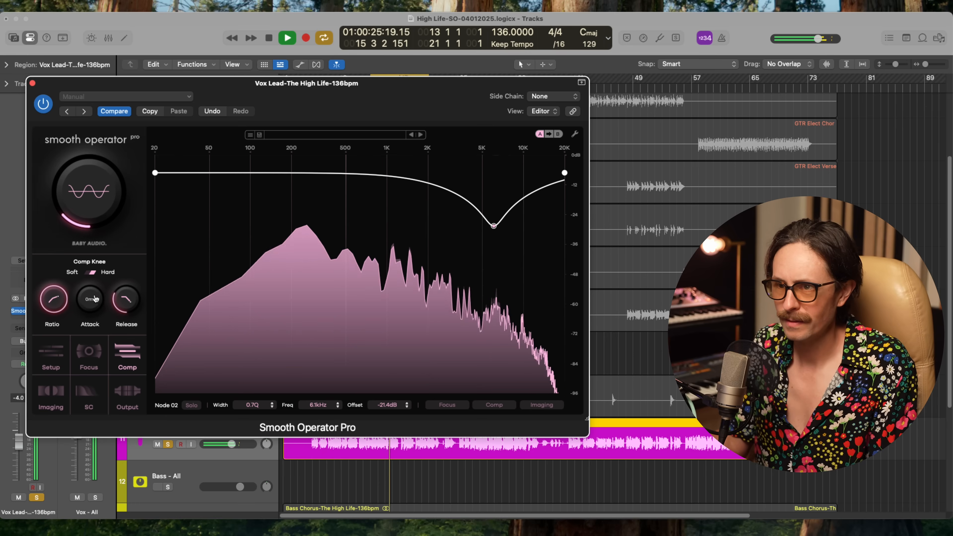
{"action": "left_click", "coordinate": [88, 353]}
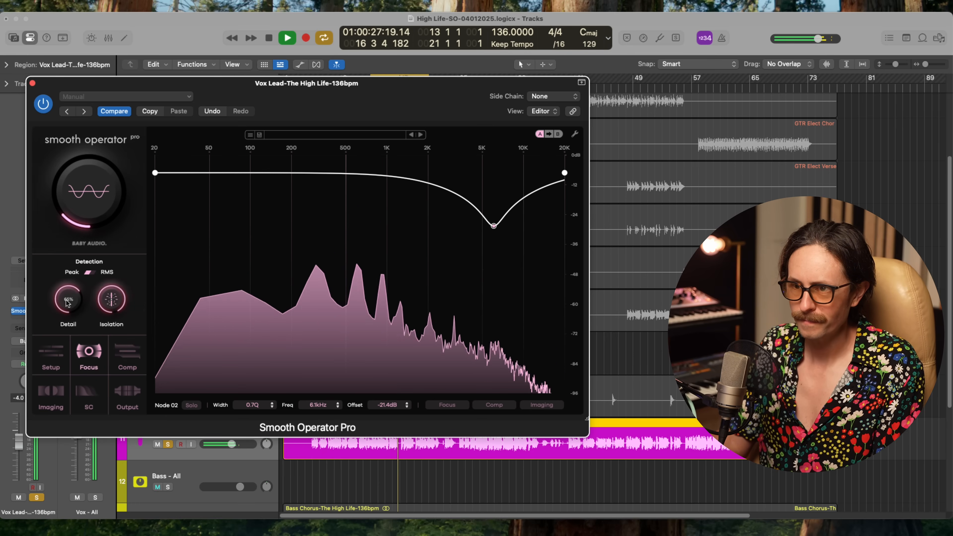
{"action": "left_click_drag", "start_coordinate": [67, 304], "coordinate": [72, 343]}
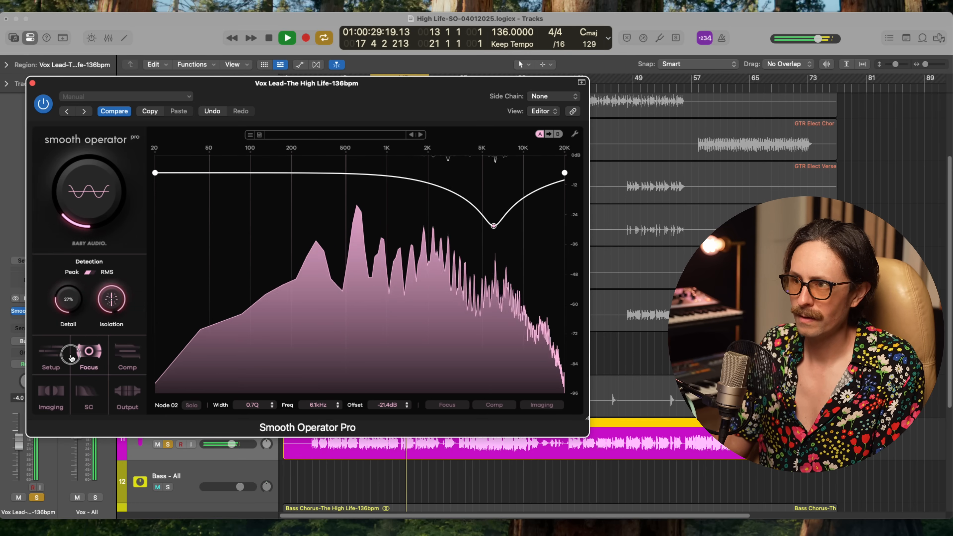
{"action": "left_click_drag", "start_coordinate": [72, 336], "coordinate": [111, 371]}
{"action": "key", "text": "space"}
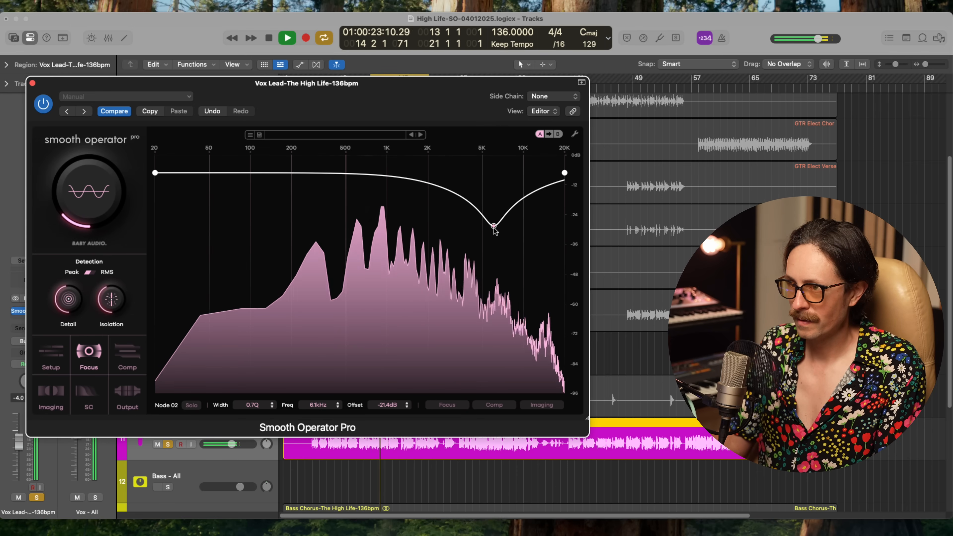
Step: Move the 6.1 kHz node to 549 Hz with a -27.3 dB offset and lower the overall threshold to about -15 dB
{"action": "left_click_drag", "start_coordinate": [494, 227], "coordinate": [492, 262]}
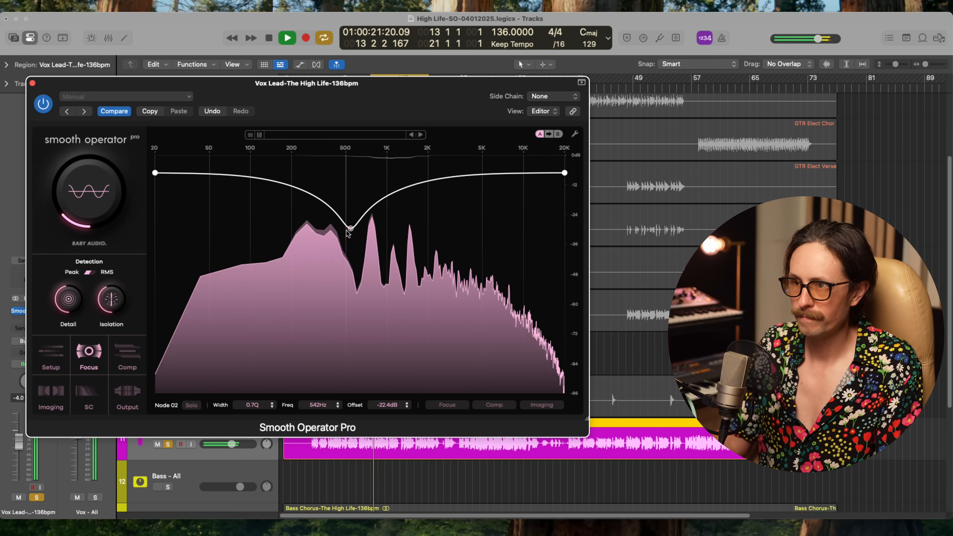
{"action": "left_click_drag", "start_coordinate": [351, 227], "coordinate": [351, 242]}
{"action": "left_click_drag", "start_coordinate": [85, 203], "coordinate": [83, 183]}
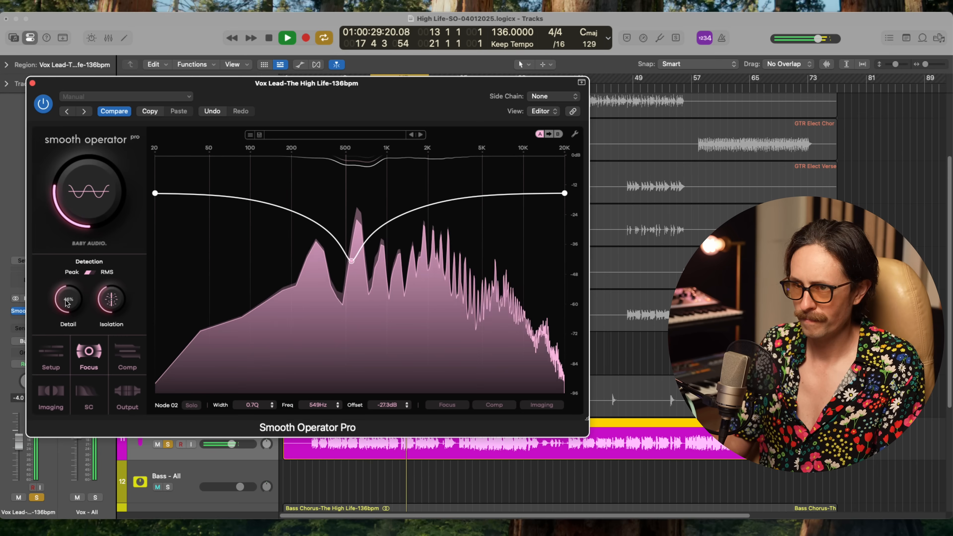
Step: Raise Detail and Isolation on the lead vocal, bring the overall threshold back to about -7 dB and stop playback
{"action": "left_click_drag", "start_coordinate": [65, 305], "coordinate": [68, 280]}
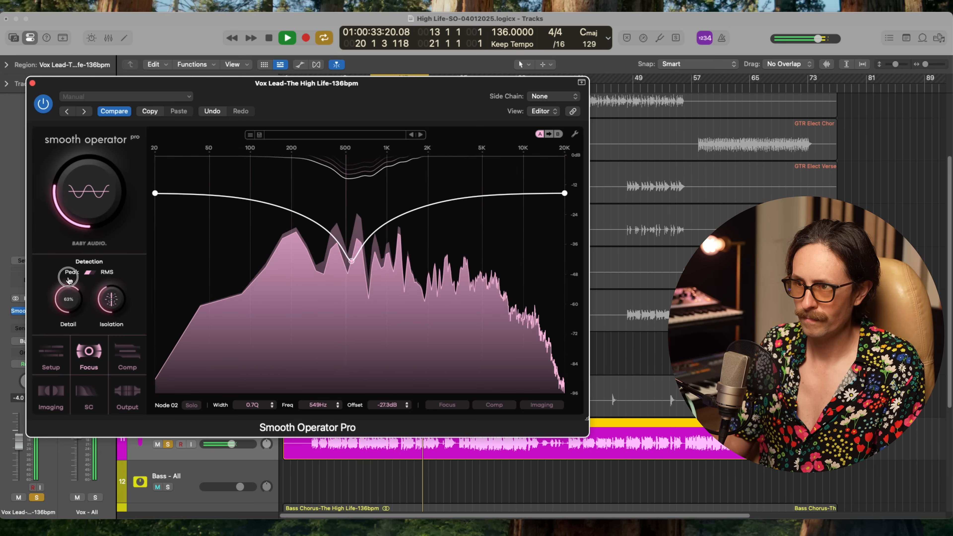
{"action": "left_click_drag", "start_coordinate": [108, 293], "coordinate": [114, 256]}
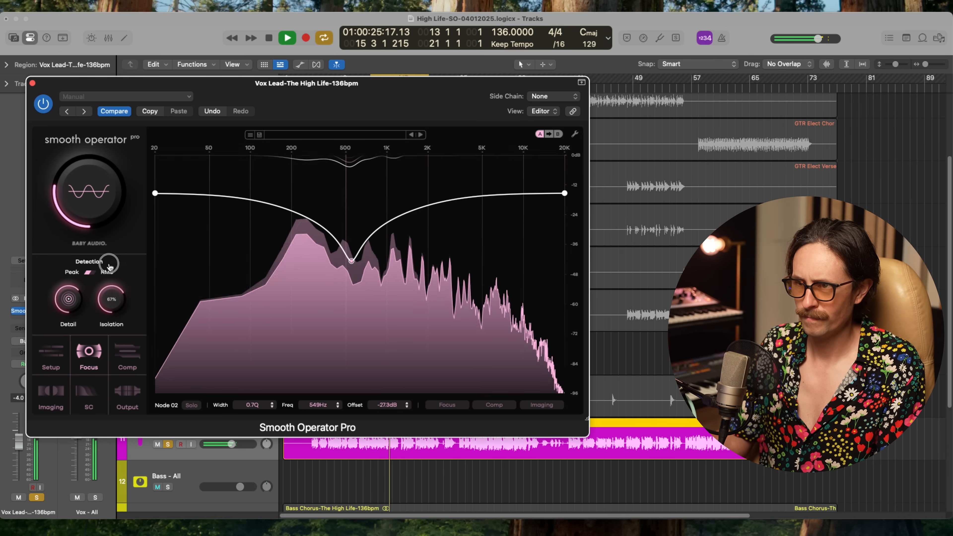
{"action": "mouse_move", "coordinate": [109, 267]}
{"action": "left_mouse_down"}
{"action": "mouse_move", "coordinate": [108, 307]}
{"action": "mouse_move", "coordinate": [113, 275]}
{"action": "left_mouse_up"}
{"action": "left_click_drag", "start_coordinate": [87, 197], "coordinate": [88, 226]}
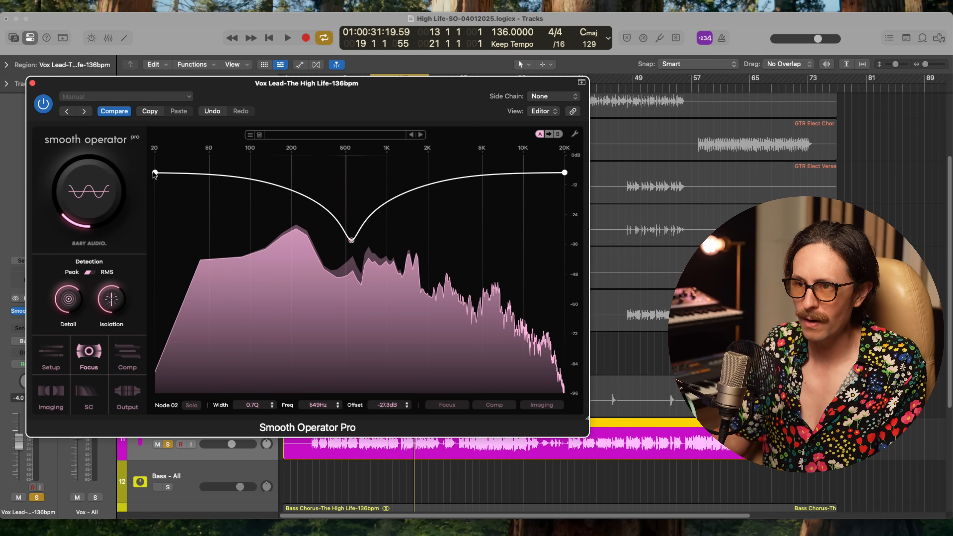
Step: Move Node 01 to 297 Hz at -25.5 dB, set the threshold to -10.1 dB and Node 02 to 552 Hz at -23.1 dB during playback
{"action": "left_click_drag", "start_coordinate": [154, 173], "coordinate": [315, 236]}
{"action": "key", "text": "space"}
{"action": "mouse_move", "coordinate": [99, 201]}
{"action": "left_click_drag", "start_coordinate": [99, 202], "coordinate": [97, 195]}
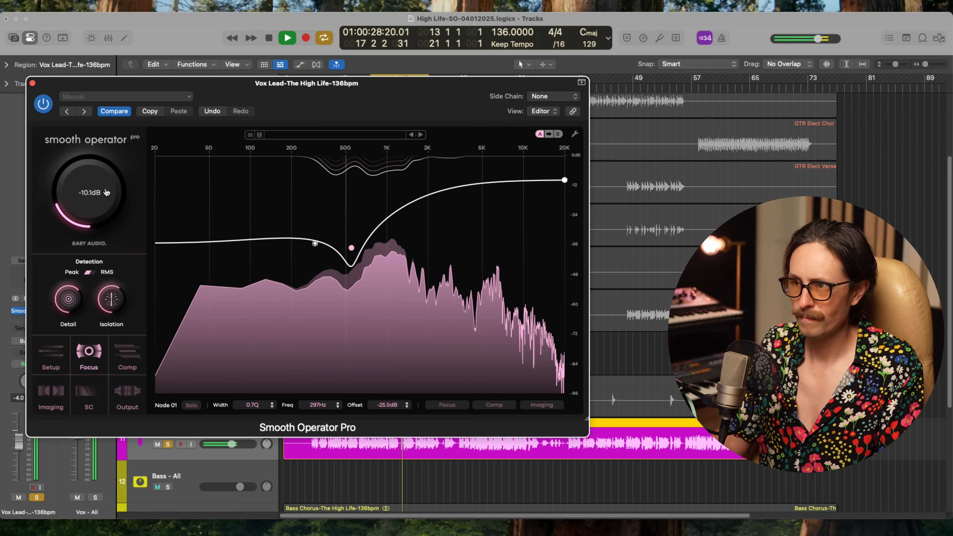
{"action": "left_click_drag", "start_coordinate": [351, 248], "coordinate": [352, 239]}
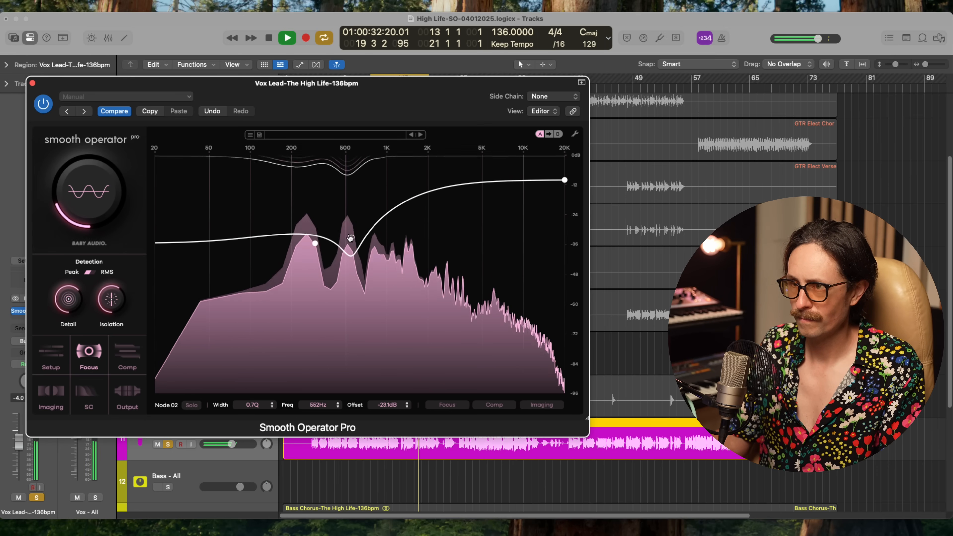
Step: Adjust the ratio, attack and release in the lead vocal's Comp settings and compare the sound with the plug-in bypassed
{"action": "key", "text": "space"}
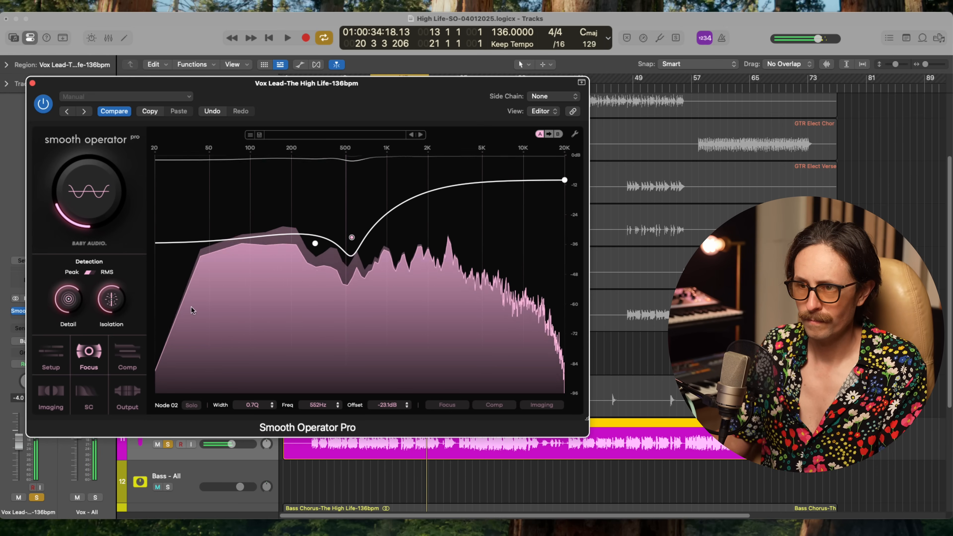
{"action": "left_click", "coordinate": [136, 361]}
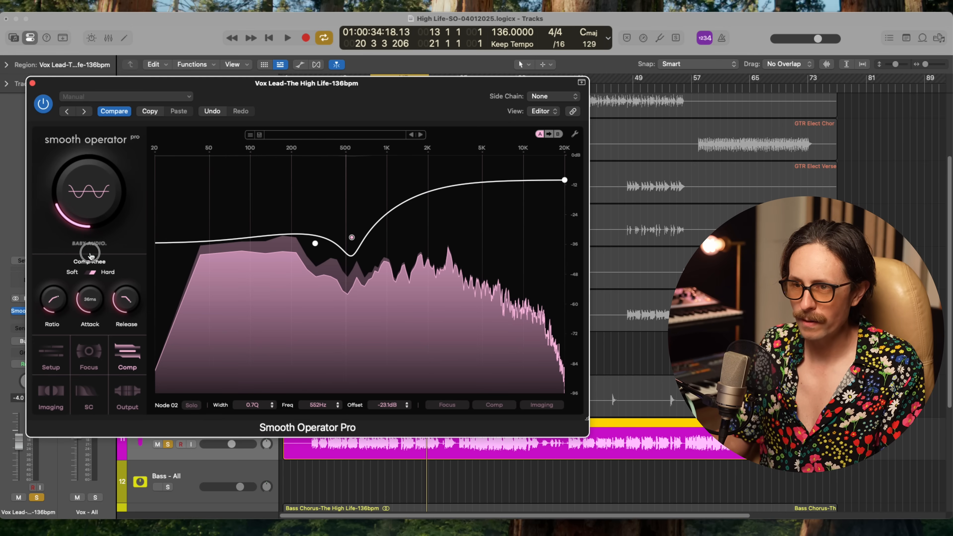
{"action": "left_click_drag", "start_coordinate": [90, 255], "coordinate": [91, 245]}
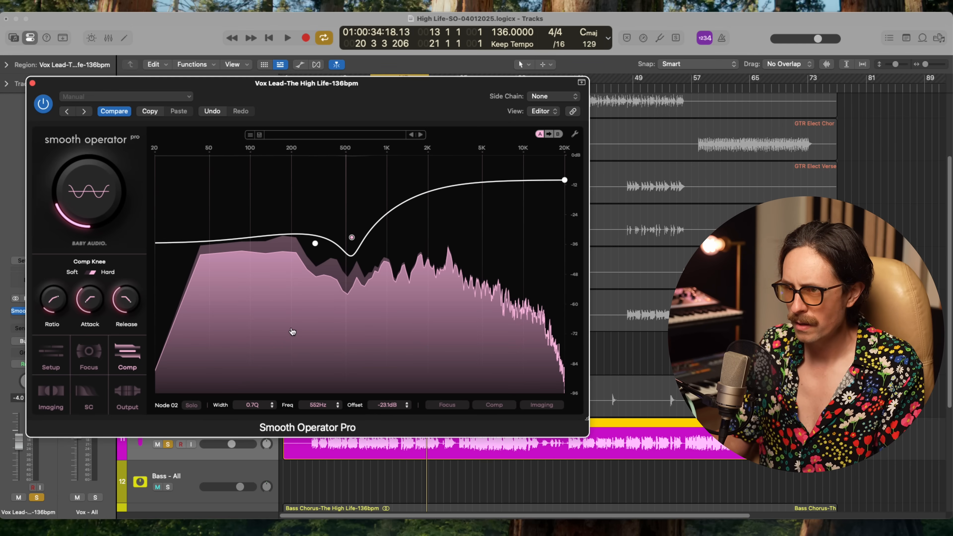
{"action": "key", "text": "super+Tab"}
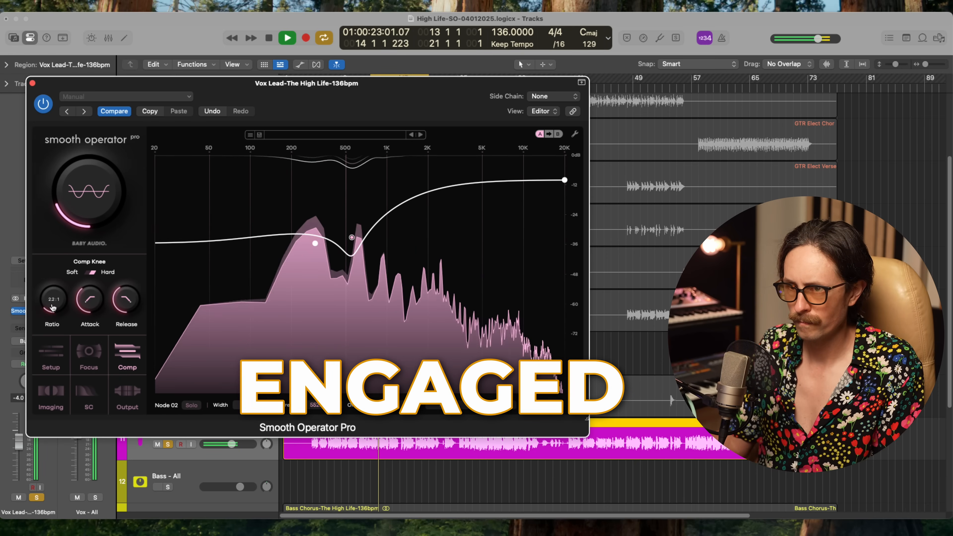
{"action": "left_click_drag", "start_coordinate": [52, 310], "coordinate": [130, 309]}
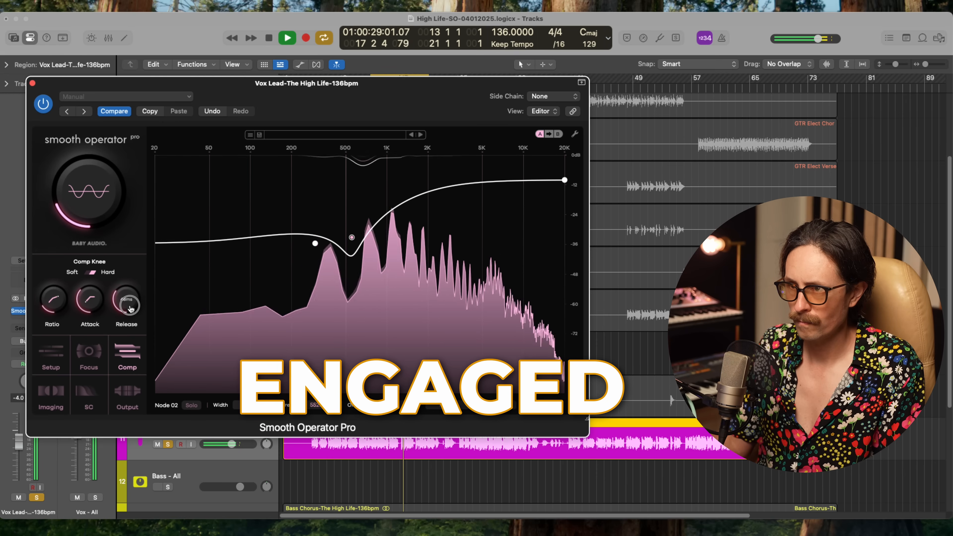
{"action": "left_click", "coordinate": [44, 105]}
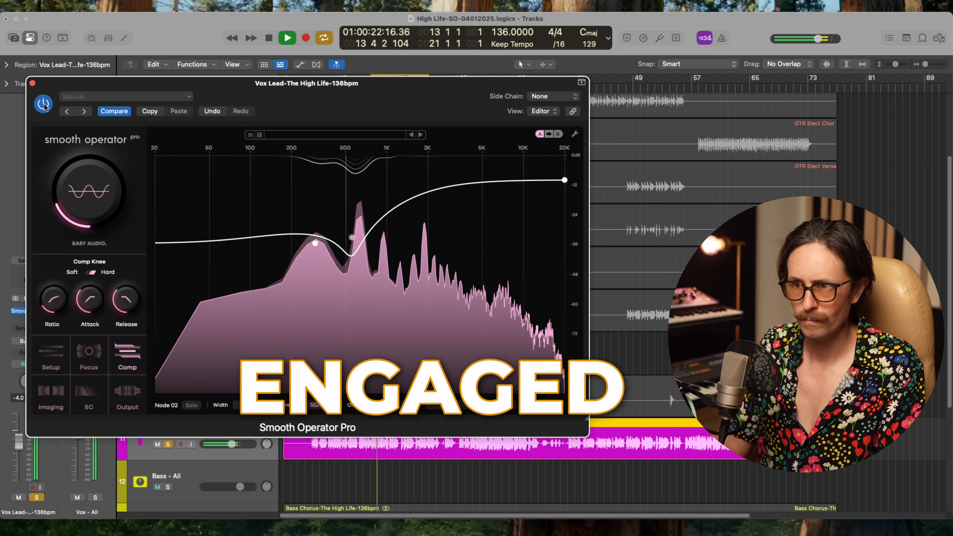
Step: Adjust the lead vocal's Make-Up gain in the Setup settings, unsolo the track and compare against bypass in the full mix
{"action": "left_click", "coordinate": [51, 355]}
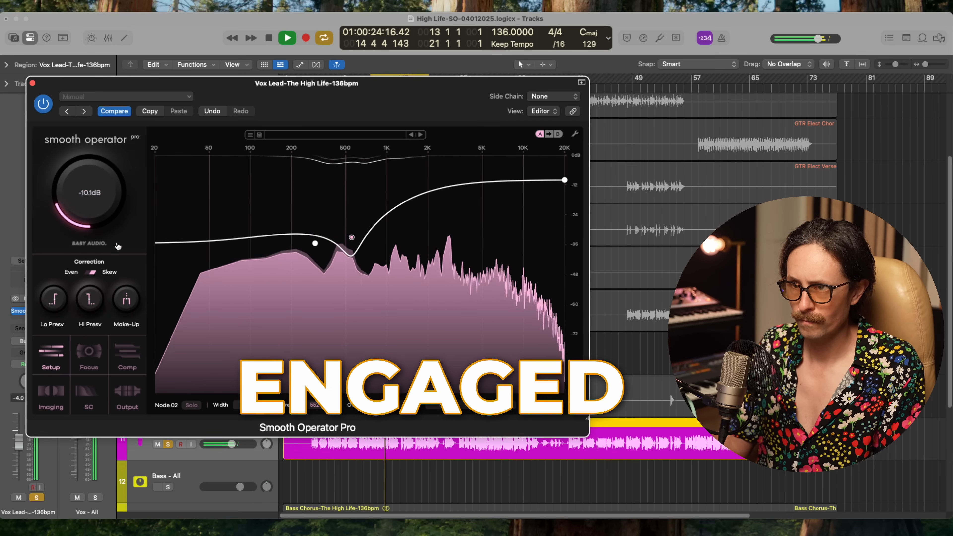
{"action": "left_click_drag", "start_coordinate": [127, 301], "coordinate": [126, 296]}
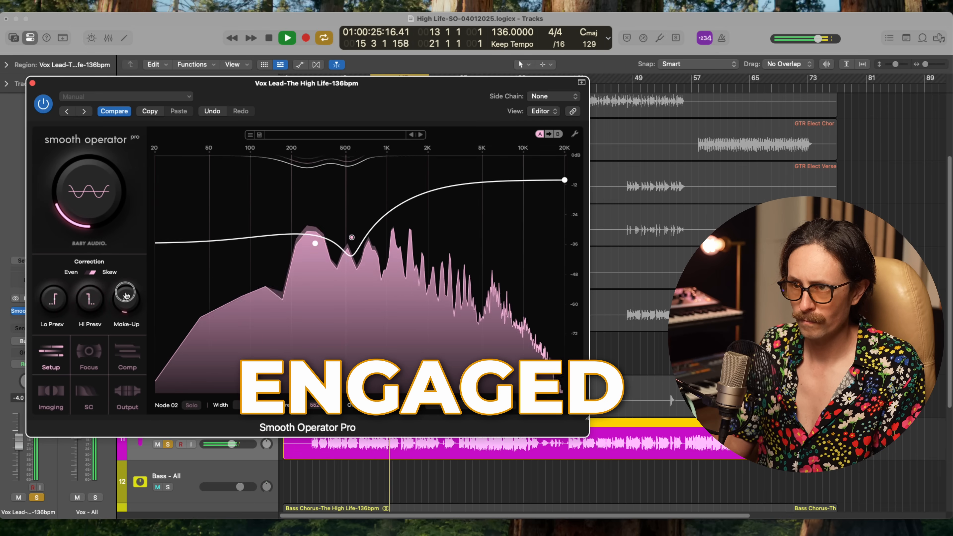
{"action": "left_click", "coordinate": [169, 445]}
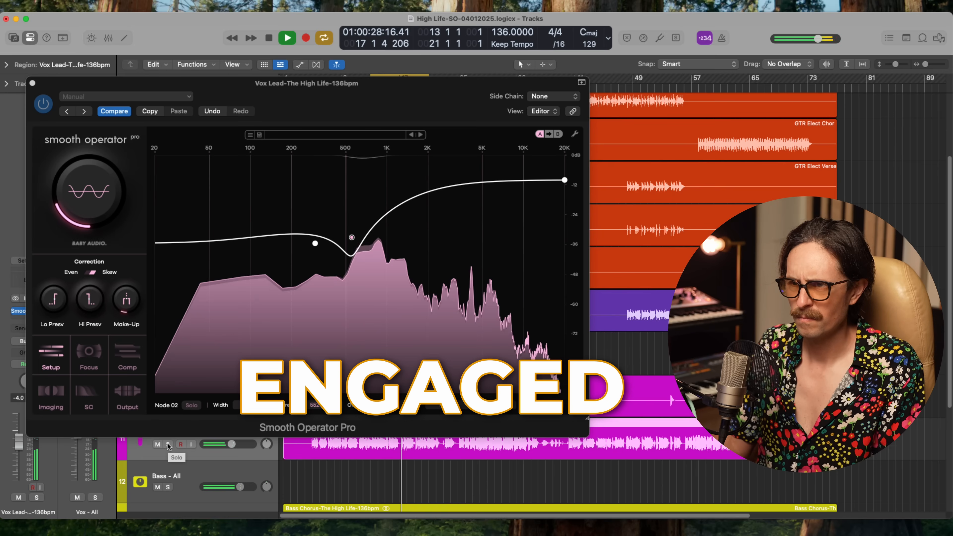
{"action": "left_click", "coordinate": [129, 310]}
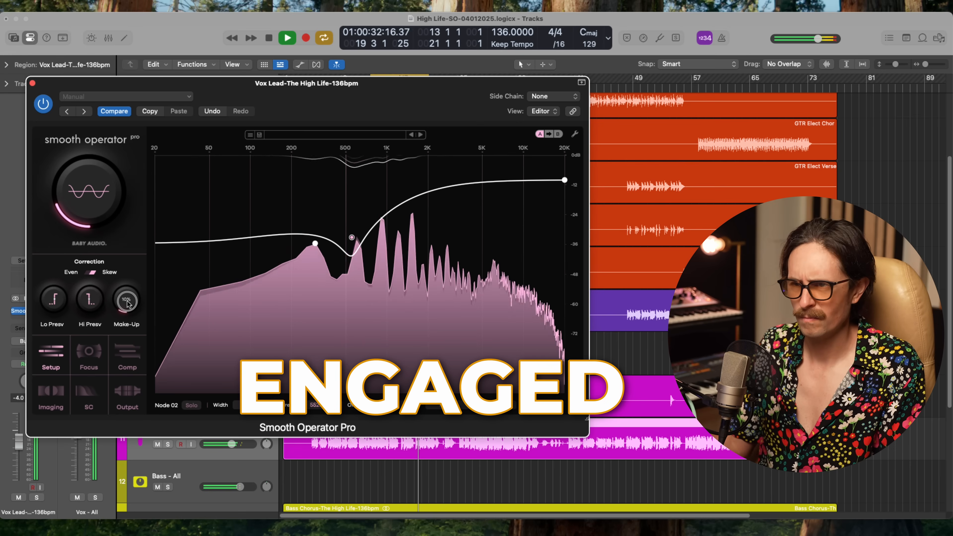
{"action": "left_click_drag", "start_coordinate": [128, 301], "coordinate": [128, 300]}
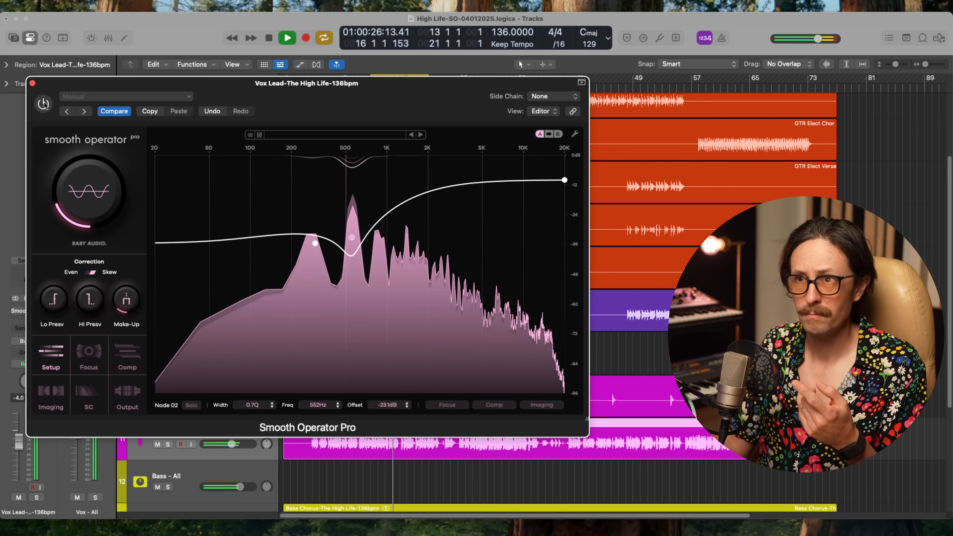
{"action": "left_click", "coordinate": [44, 103]}
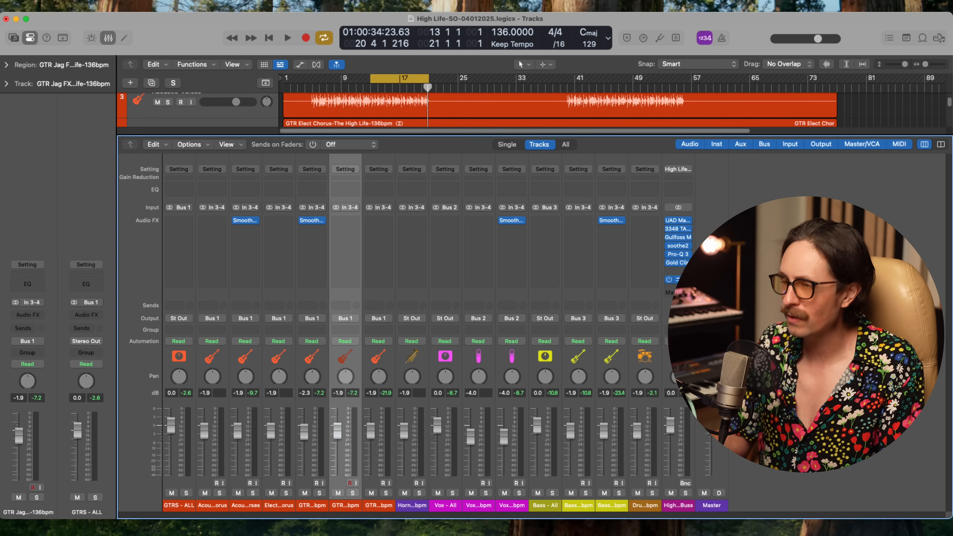
Step: Insert Smooth Operator Pro after Gold Clip on the High Life-Master Buss and move its window clear of the channel strip
{"action": "left_click", "coordinate": [680, 272]}
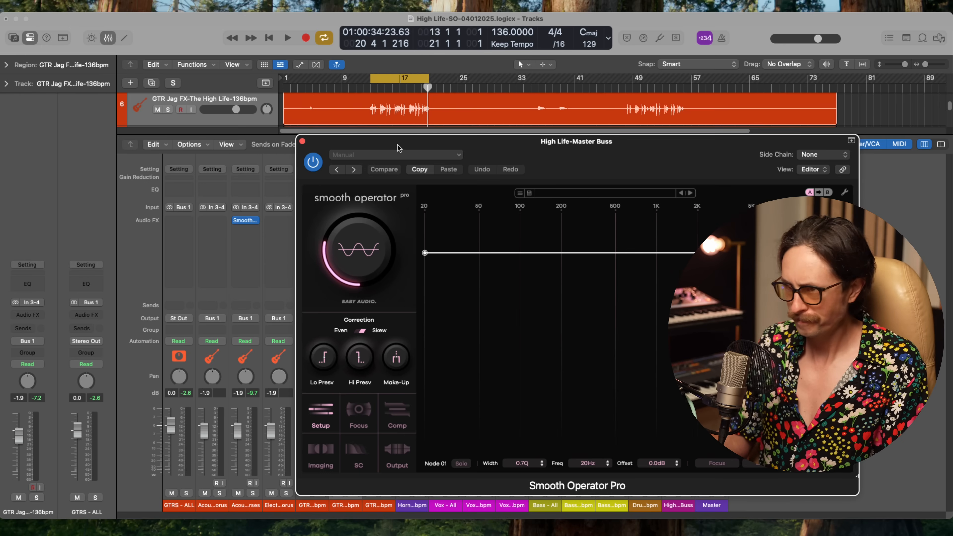
{"action": "left_click", "coordinate": [403, 153]}
{"action": "left_click", "coordinate": [382, 147]}
{"action": "left_click_drag", "start_coordinate": [538, 144], "coordinate": [298, 98]}
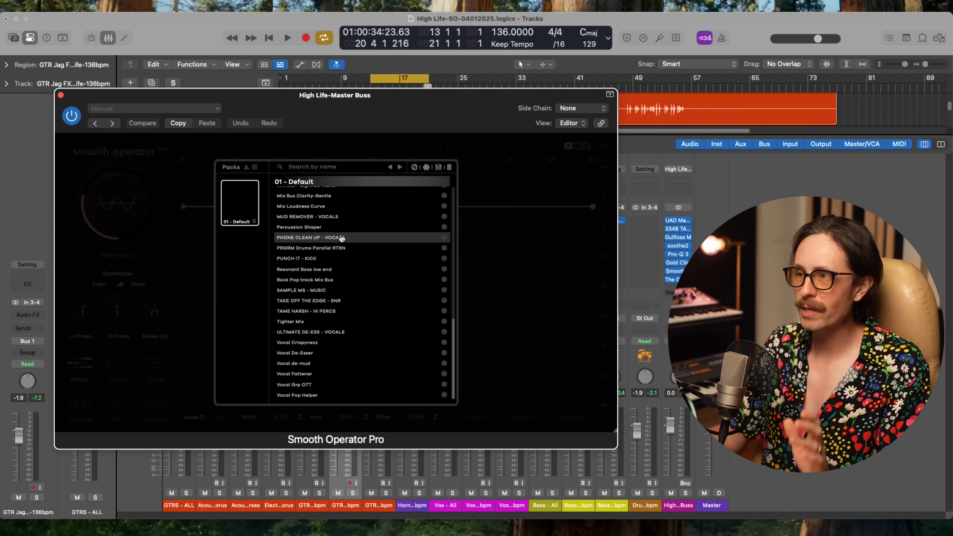
Step: Load the Mix Loudness Curve preset on the master buss and set the overall threshold to 0.0 dB
{"action": "scroll", "coordinate": [342, 238], "scroll_direction": "up", "scroll_amount": 1}
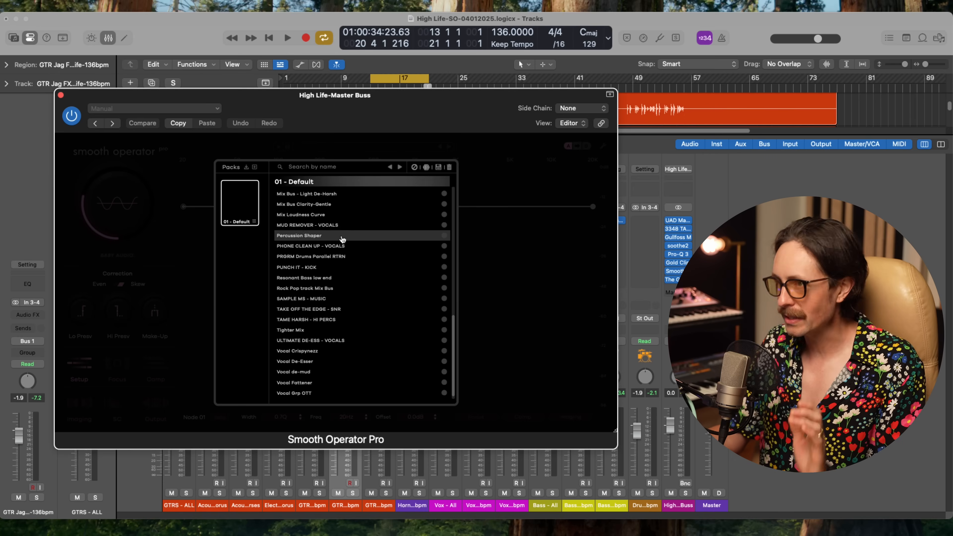
{"action": "scroll", "coordinate": [319, 271], "scroll_direction": "up", "scroll_amount": 5}
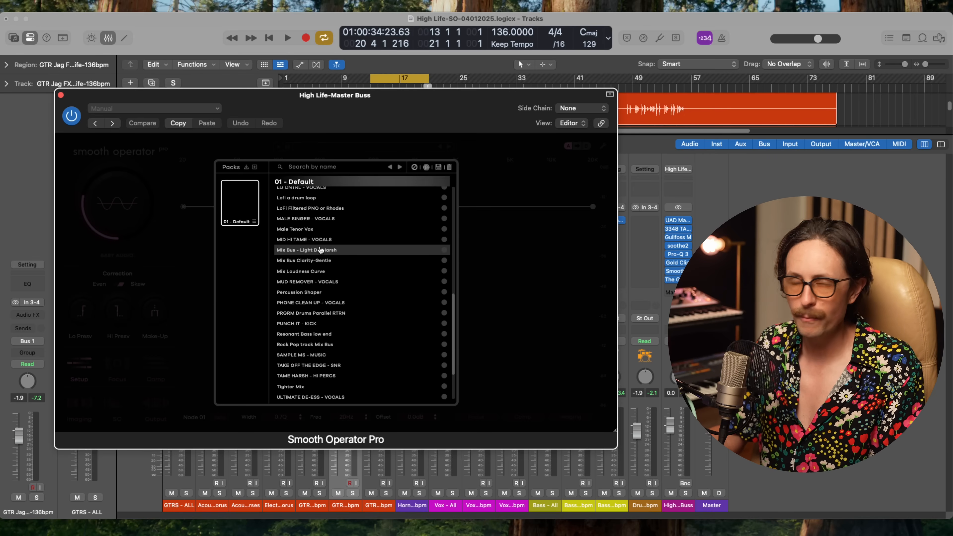
{"action": "left_click", "coordinate": [320, 250]}
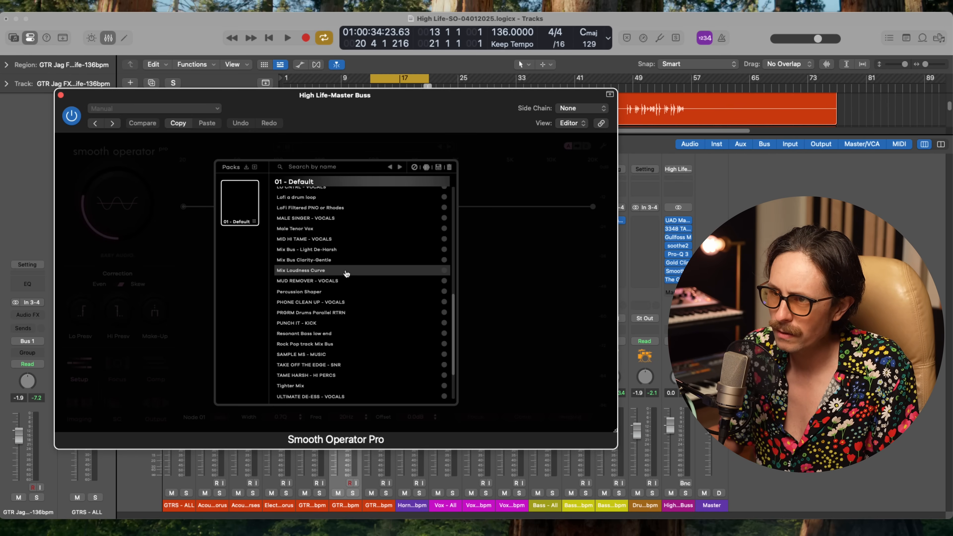
{"action": "left_click", "coordinate": [345, 274]}
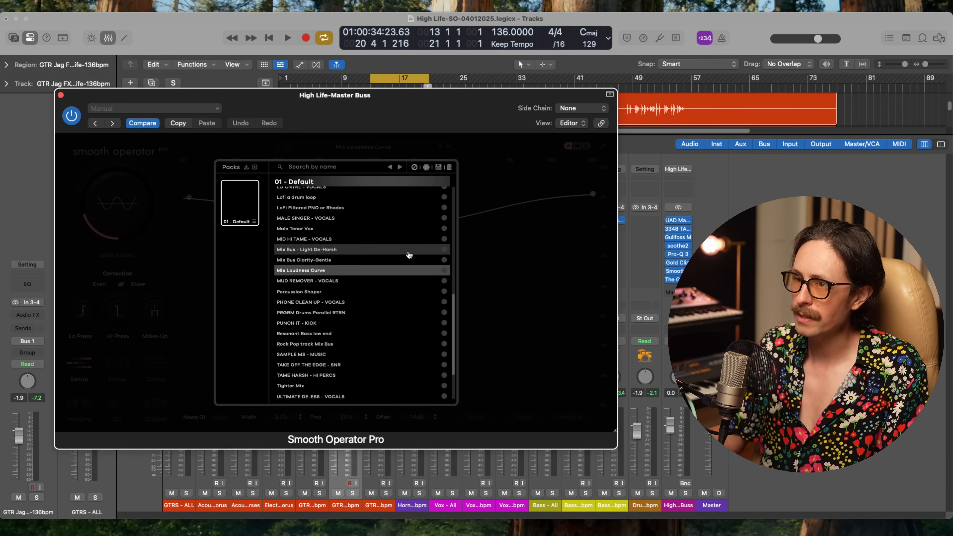
{"action": "left_click", "coordinate": [360, 273]}
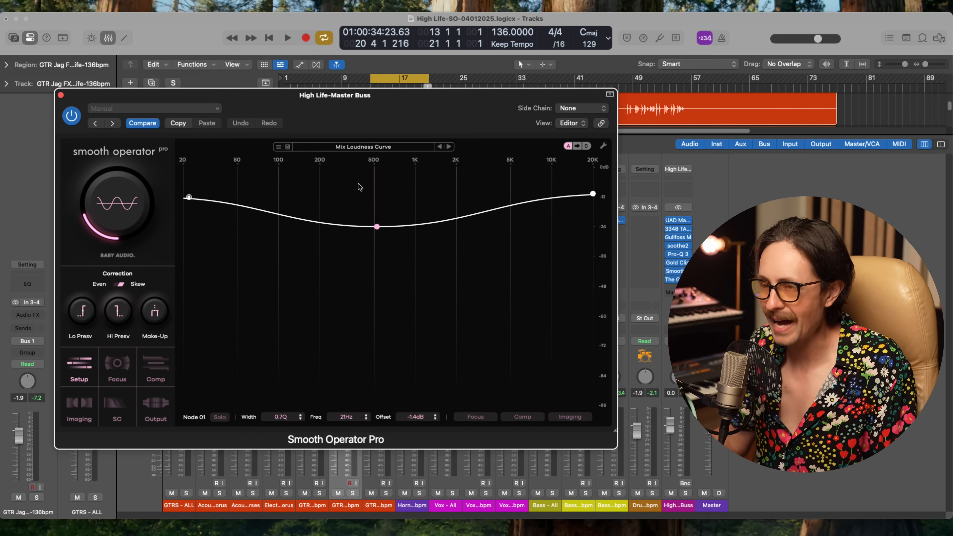
{"action": "left_click_drag", "start_coordinate": [117, 225], "coordinate": [131, 292]}
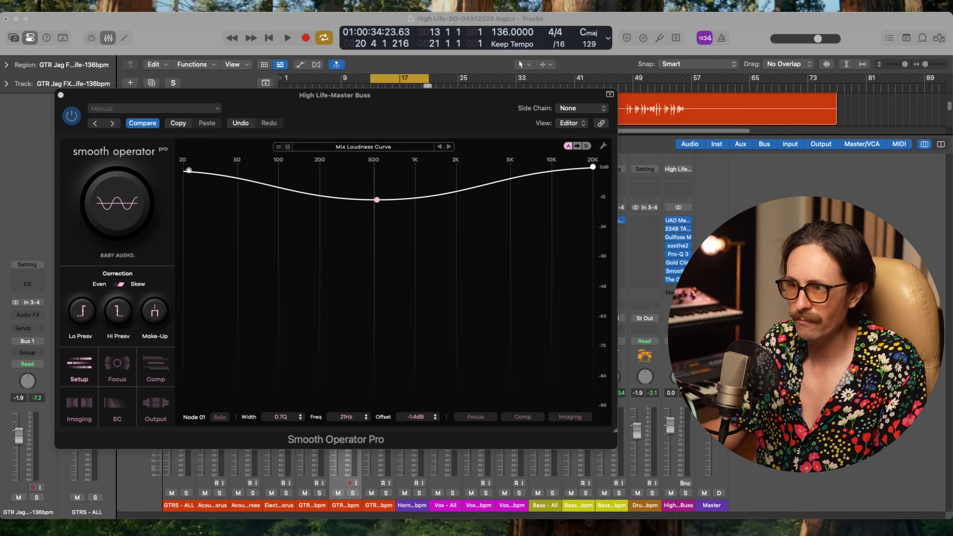
Step: Hide the mixer, close the plug-in window and move the cycle range to bars 25 to 36 for playback
{"action": "left_click", "coordinate": [518, 135]}
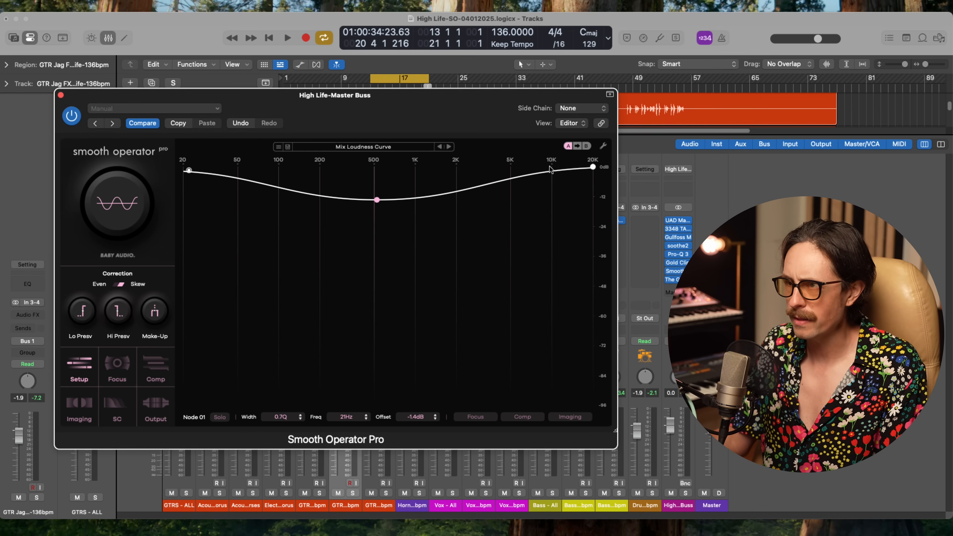
{"action": "key", "text": "x"}
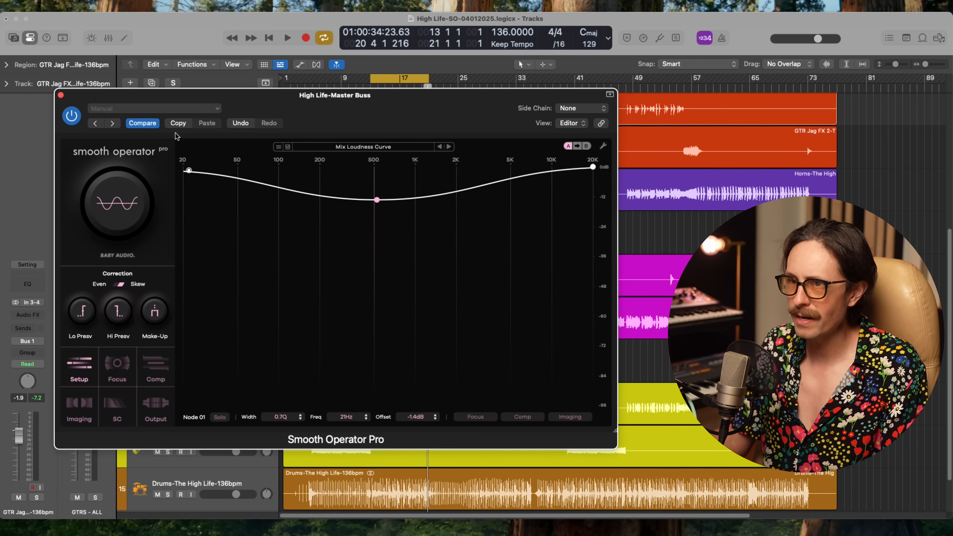
{"action": "left_click", "coordinate": [61, 95]}
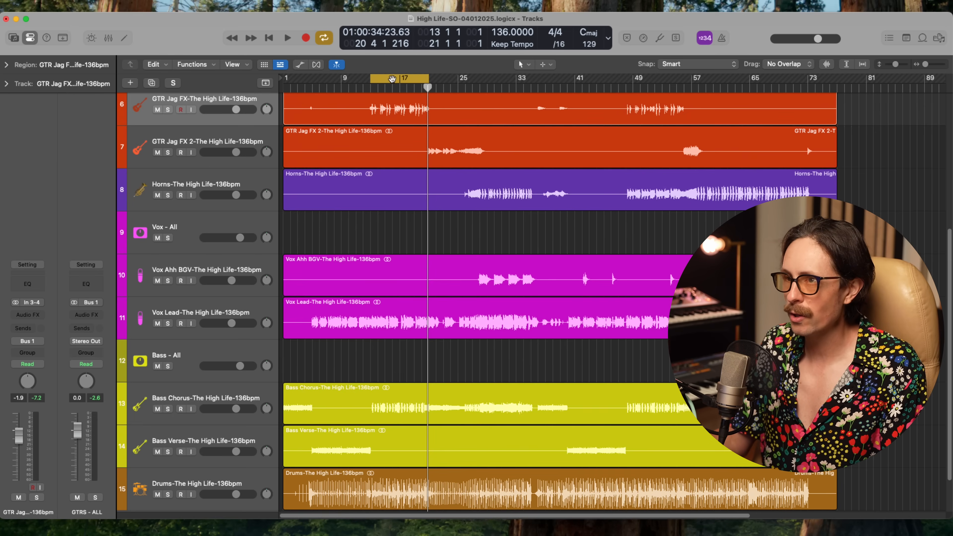
{"action": "left_click_drag", "start_coordinate": [392, 79], "coordinate": [525, 79]}
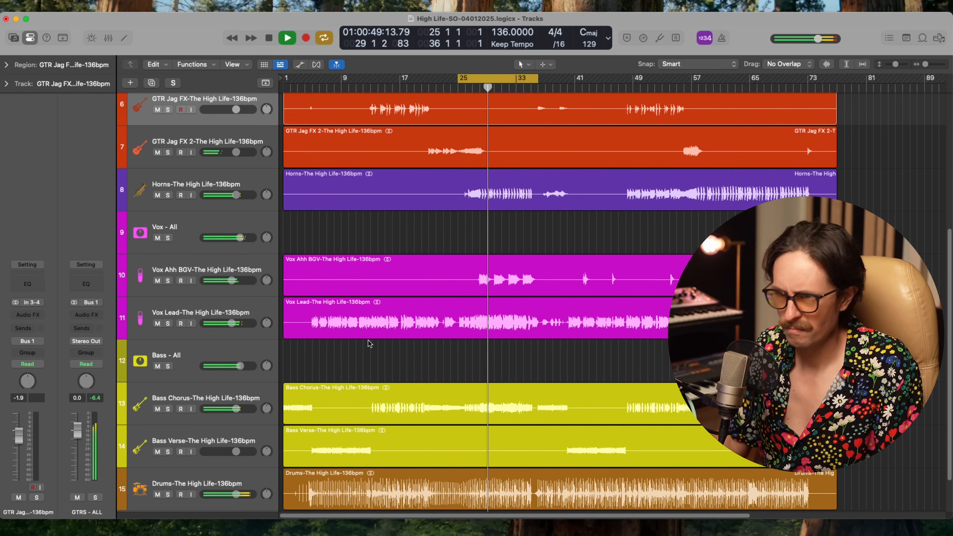
Step: Reopen the master buss Smooth Operator Pro, lower the overall threshold and set Node 02 to 396 Hz, -9.9 dB and 0.4Q width
{"action": "left_click", "coordinate": [185, 225]}
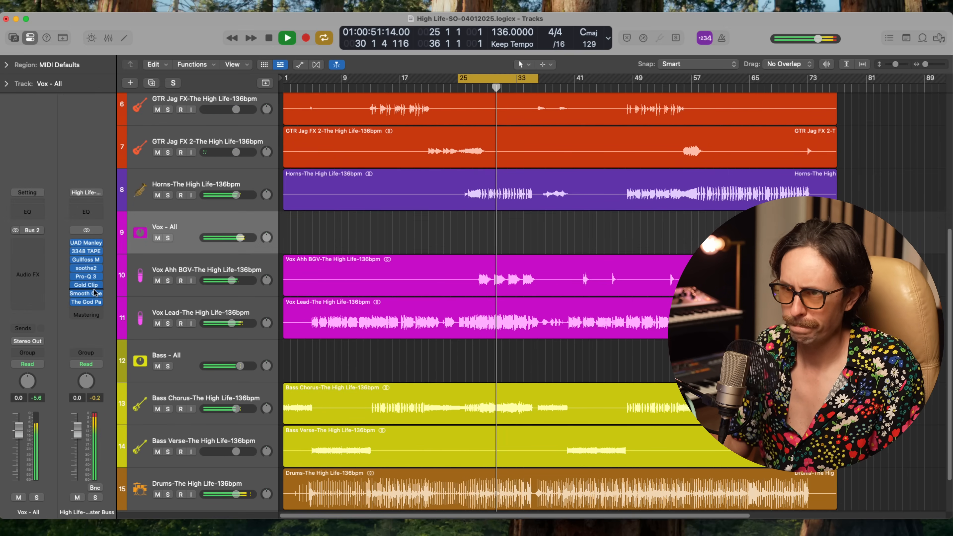
{"action": "left_click", "coordinate": [94, 293]}
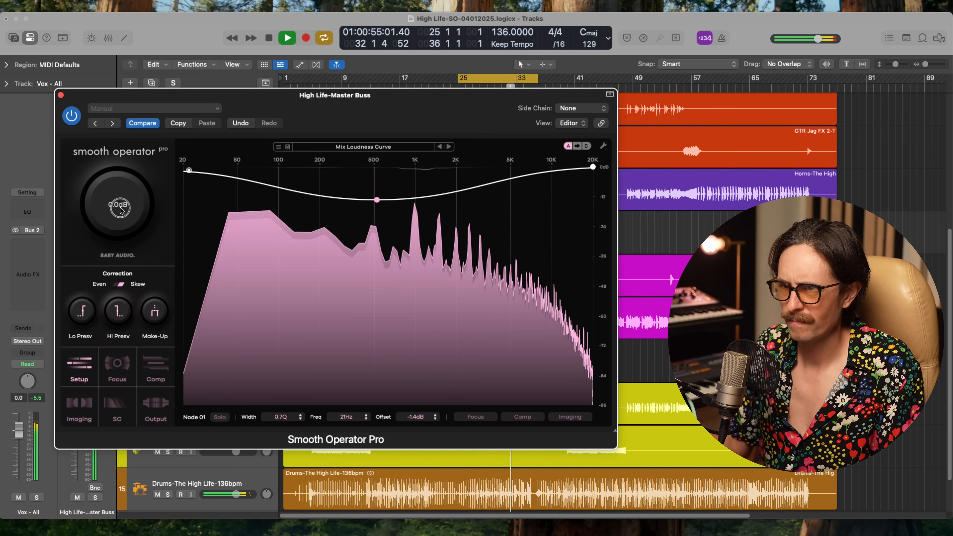
{"action": "left_click_drag", "start_coordinate": [119, 210], "coordinate": [115, 175]}
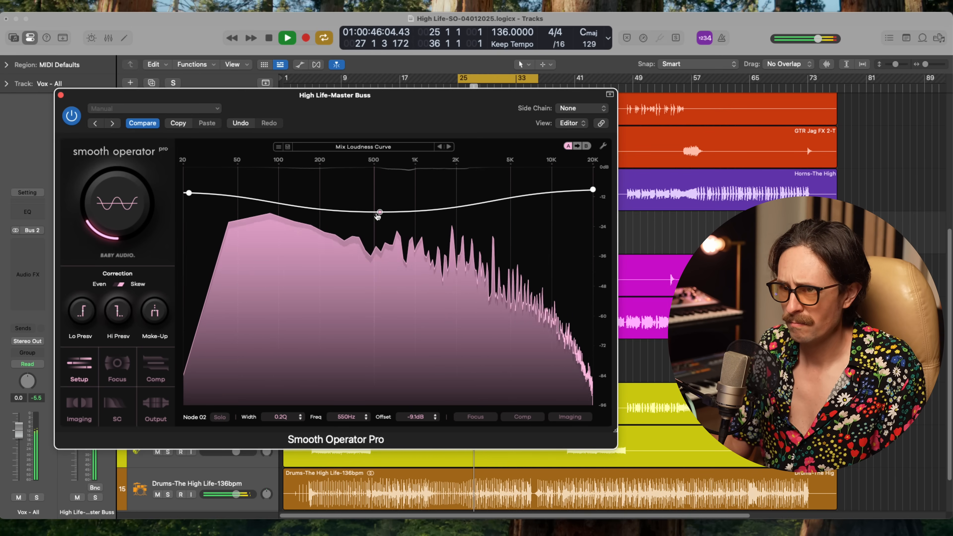
{"action": "mouse_move", "coordinate": [118, 211]}
{"action": "left_mouse_down"}
{"action": "mouse_move", "coordinate": [108, 209]}
{"action": "mouse_move", "coordinate": [109, 195]}
{"action": "left_mouse_up"}
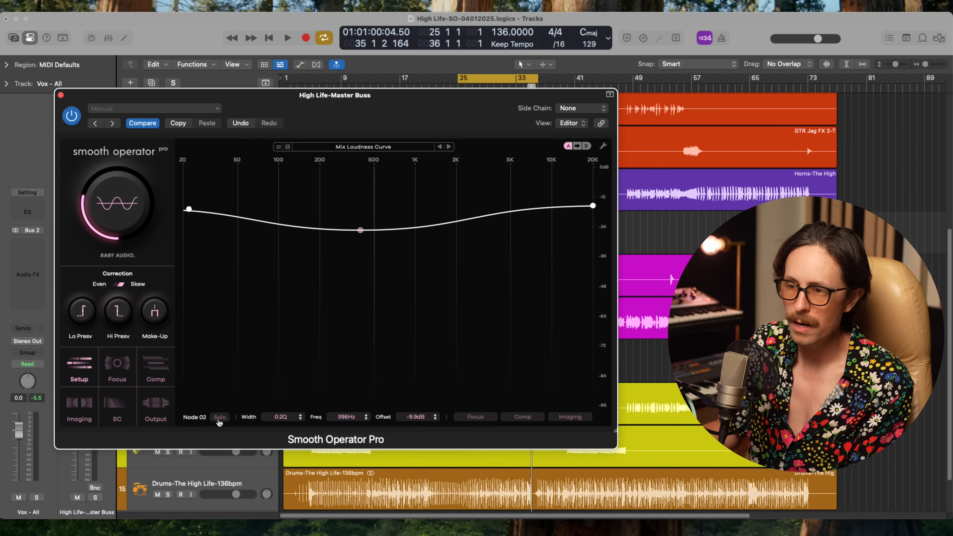
{"action": "mouse_move", "coordinate": [281, 417]}
{"action": "left_mouse_down"}
{"action": "mouse_move", "coordinate": [284, 393]}
{"action": "mouse_move", "coordinate": [284, 417]}
{"action": "left_mouse_up"}
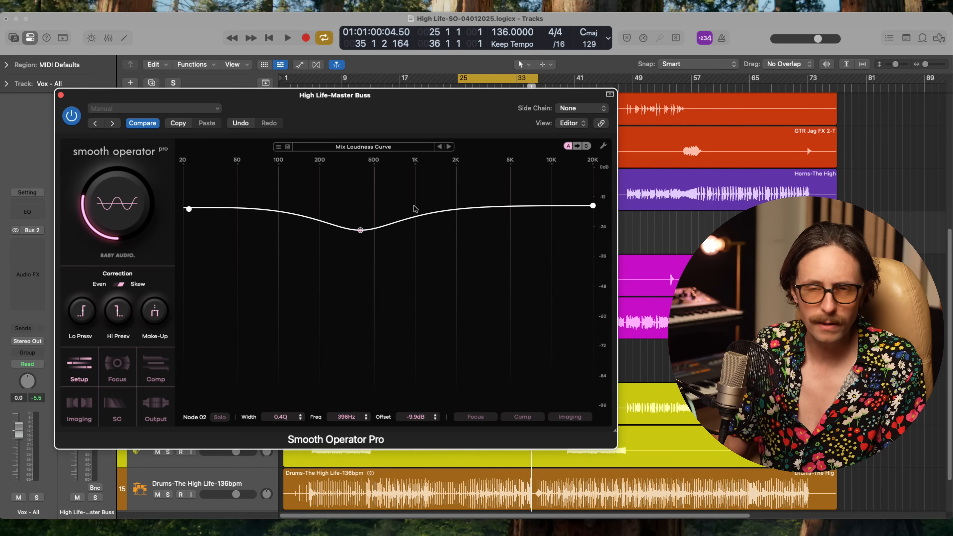
Step: Move Node 02 to 267 Hz at -11.9 dB during playback and compare the master buss with the plug-in bypassed and engaged
{"action": "key", "text": "space"}
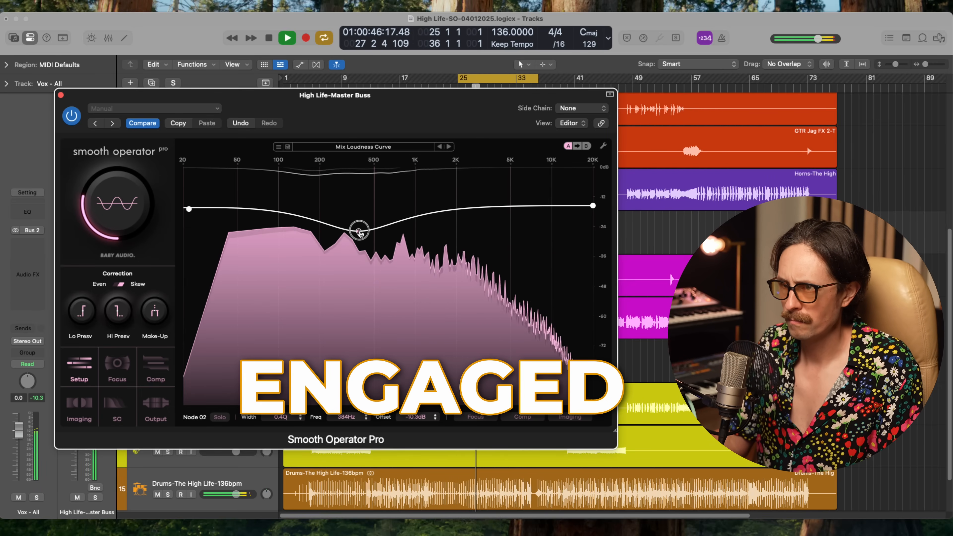
{"action": "left_click_drag", "start_coordinate": [360, 232], "coordinate": [337, 236]}
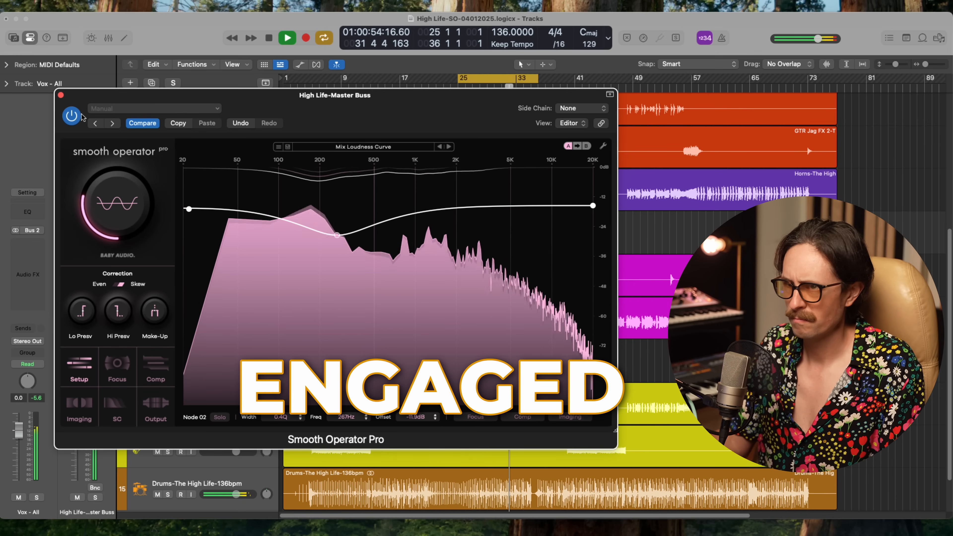
{"action": "left_click", "coordinate": [72, 116]}
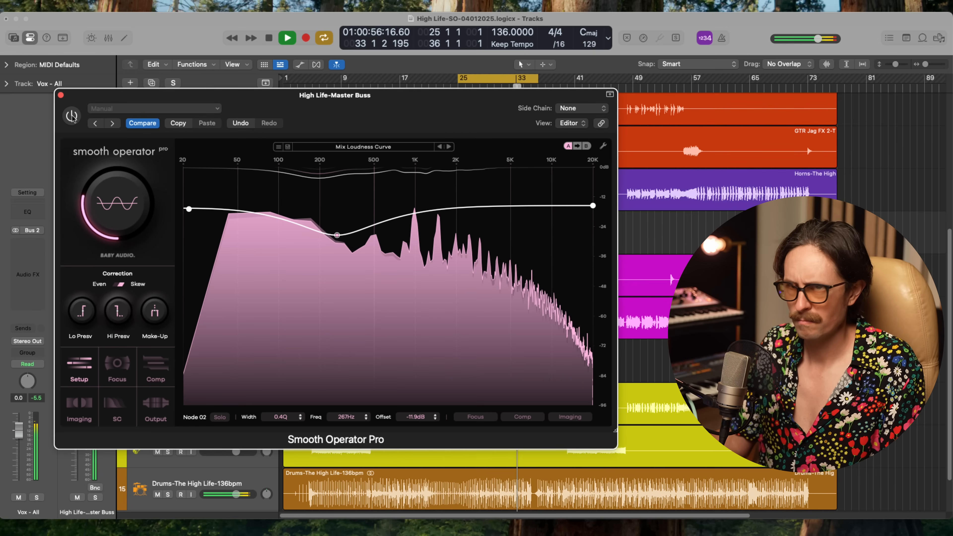
{"action": "left_click", "coordinate": [72, 115]}
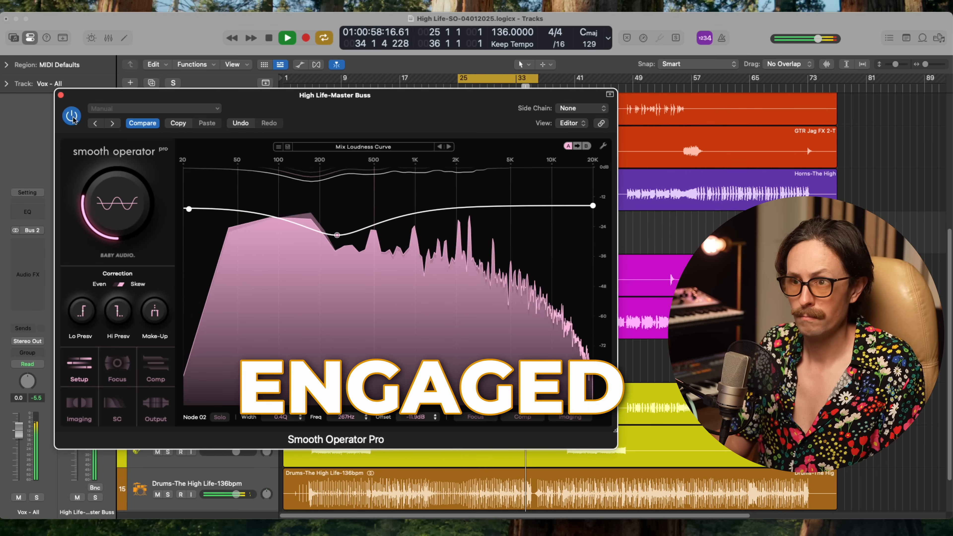
Step: Stop playback and move Node 12 to 1.9 kHz with a -8.8 dB offset
{"action": "key", "text": "space"}
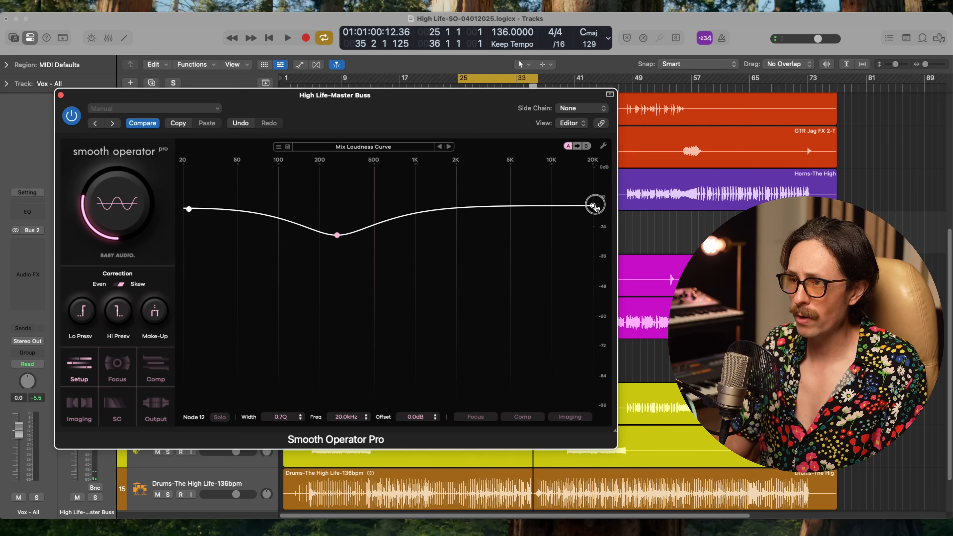
{"action": "left_click_drag", "start_coordinate": [594, 207], "coordinate": [455, 227]}
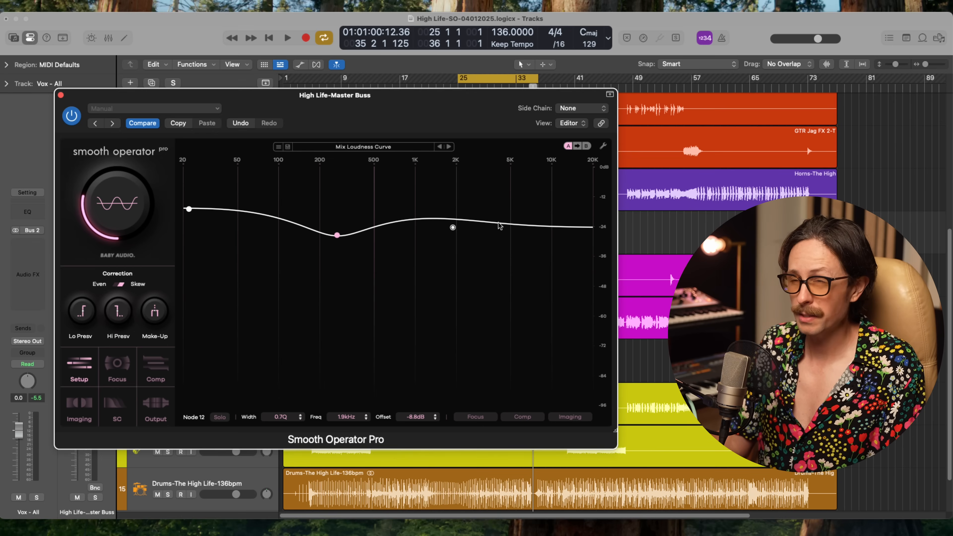
Step: Show the compression settings of the master buss plug-in and review its ratio, attack and release
{"action": "left_click", "coordinate": [301, 348]}
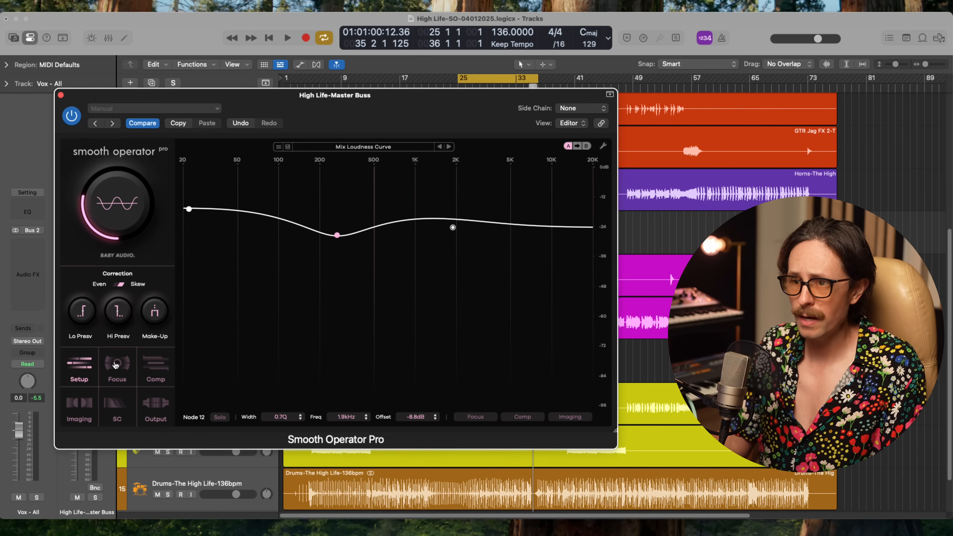
{"action": "left_click", "coordinate": [115, 365]}
{"action": "left_click", "coordinate": [155, 364]}
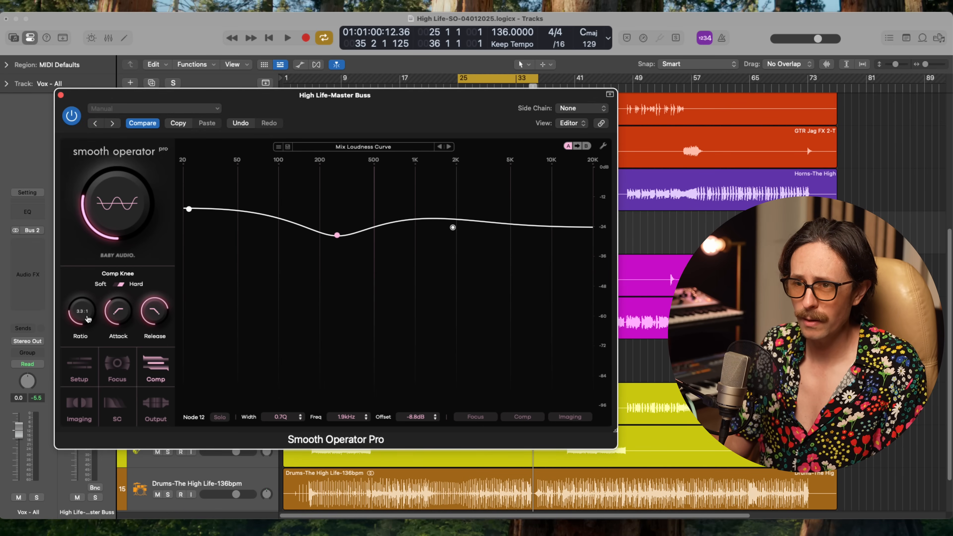
{"action": "left_click_drag", "start_coordinate": [87, 319], "coordinate": [125, 304]}
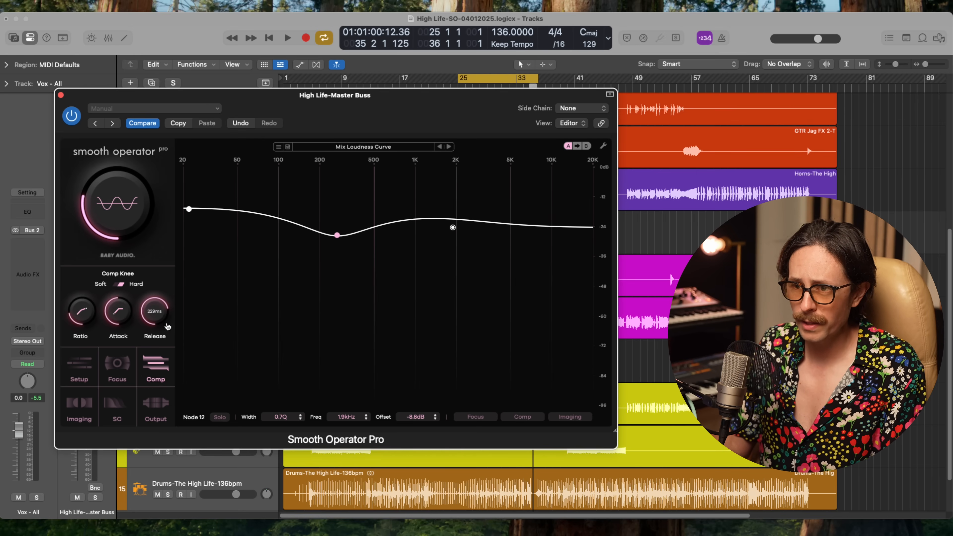
{"action": "left_click_drag", "start_coordinate": [168, 326], "coordinate": [158, 314]}
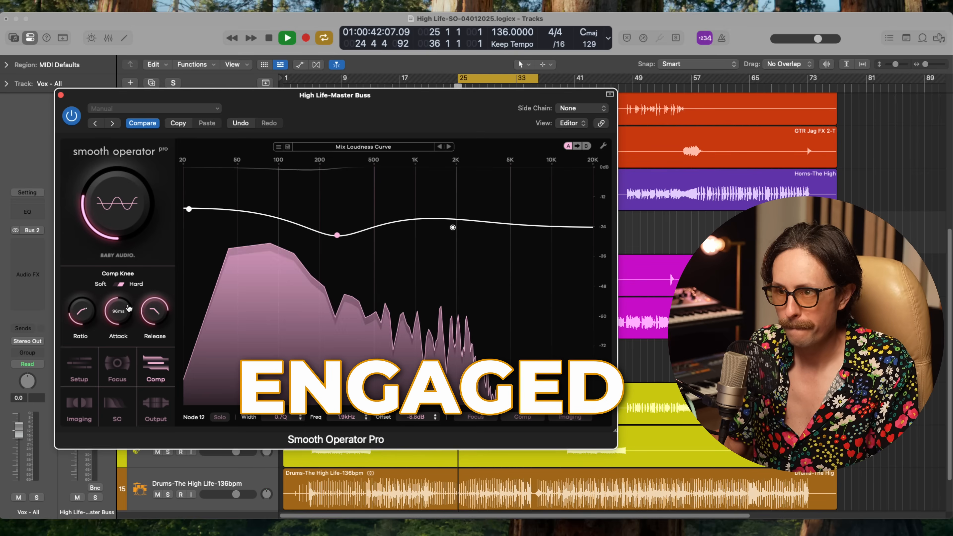
Step: Compare the master buss during playback with Smooth Operator Pro bypassed and engaged
{"action": "mouse_move", "coordinate": [130, 219]}
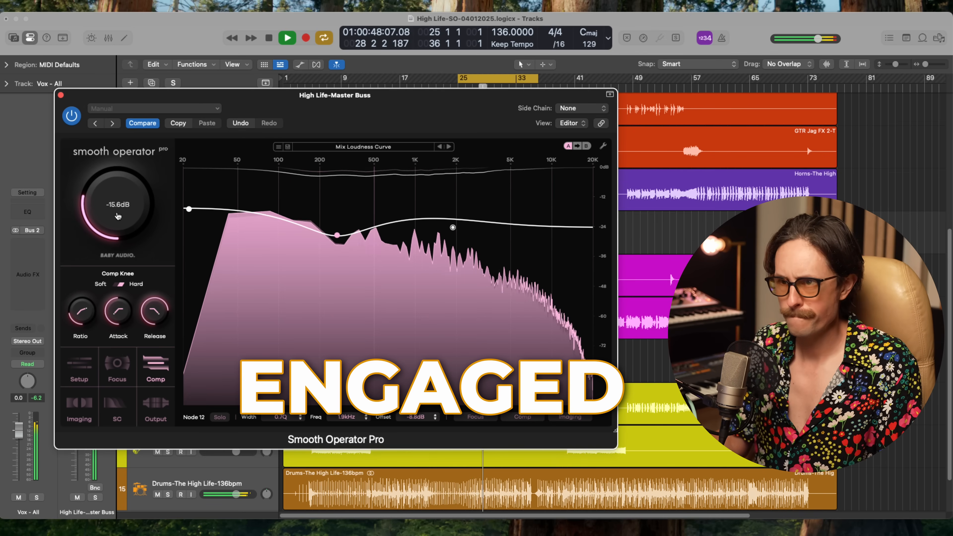
{"action": "left_click", "coordinate": [74, 115]}
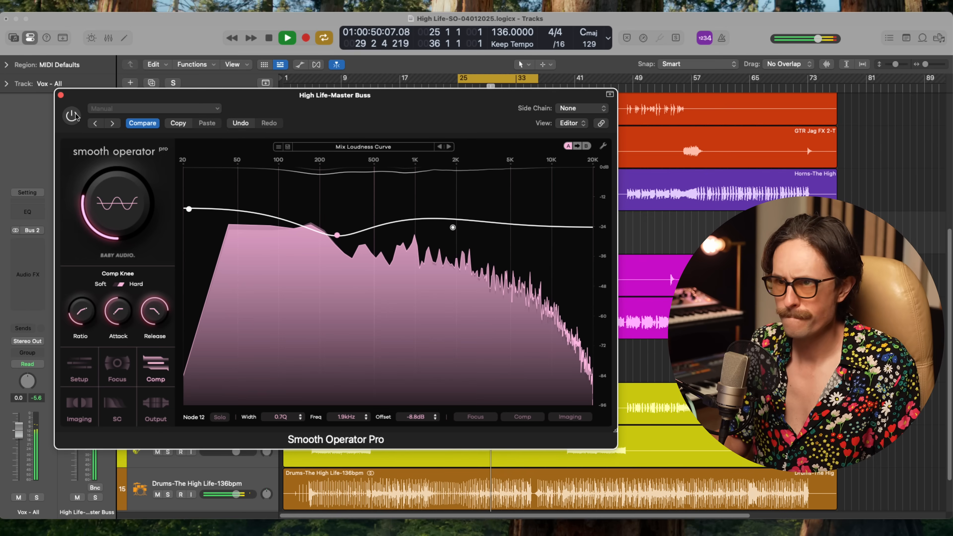
{"action": "left_click", "coordinate": [74, 116]}
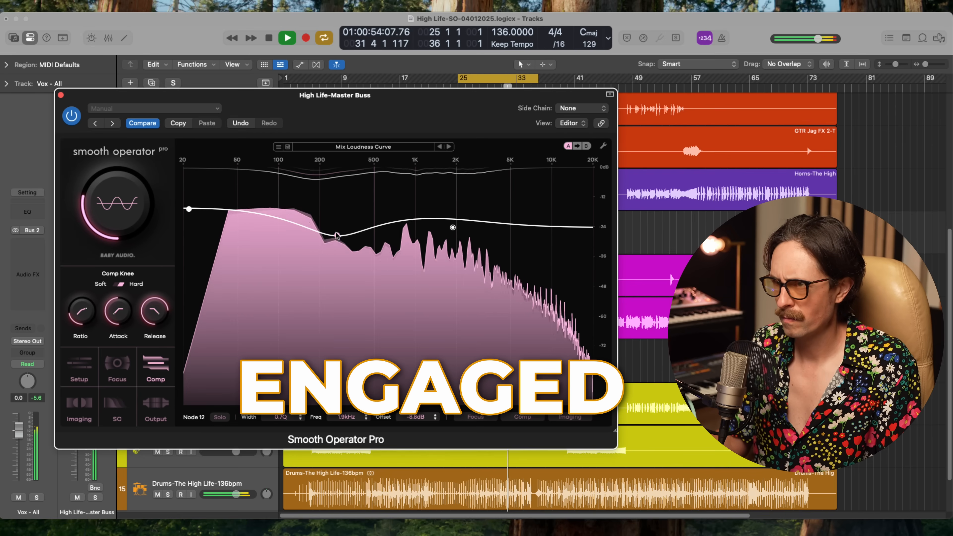
Step: Move Node 02 to 384 Hz at -12.2 dB and compare the mix repeatedly with the plug-in bypassed and engaged
{"action": "left_click_drag", "start_coordinate": [337, 235], "coordinate": [359, 236]}
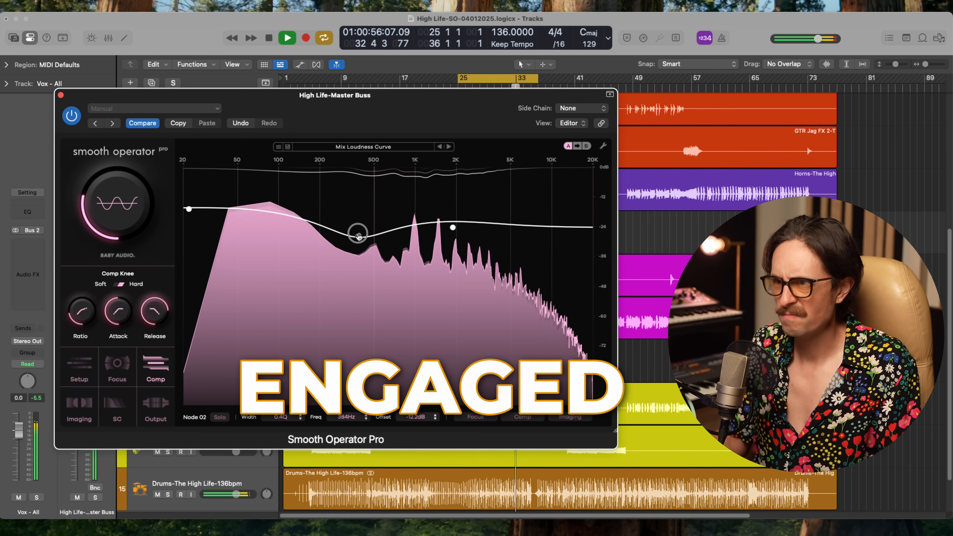
{"action": "left_click", "coordinate": [71, 116]}
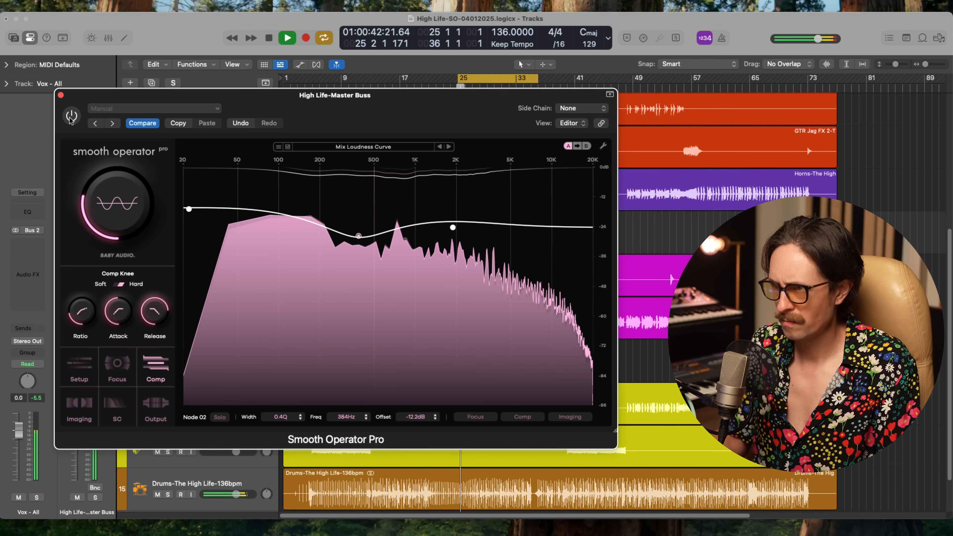
{"action": "left_click", "coordinate": [71, 117]}
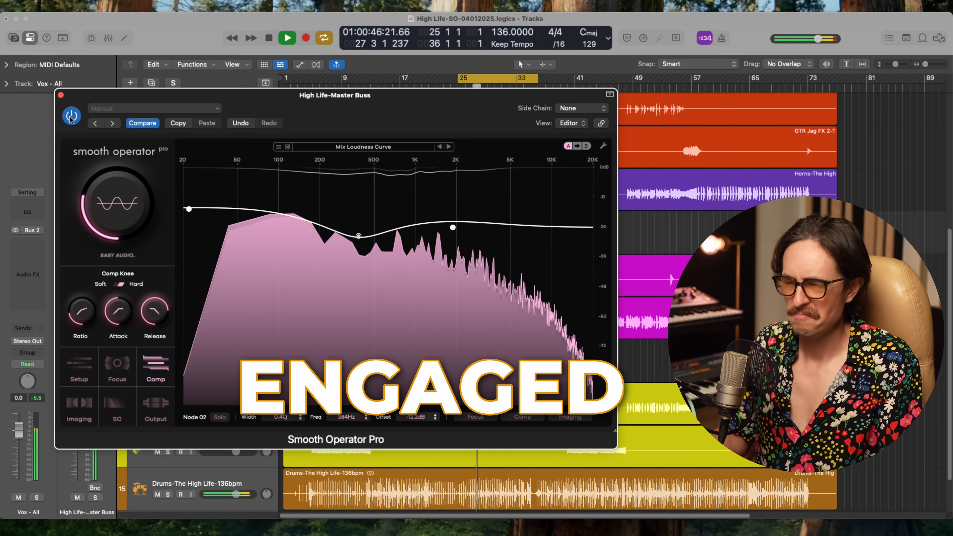
{"action": "left_click", "coordinate": [70, 117]}
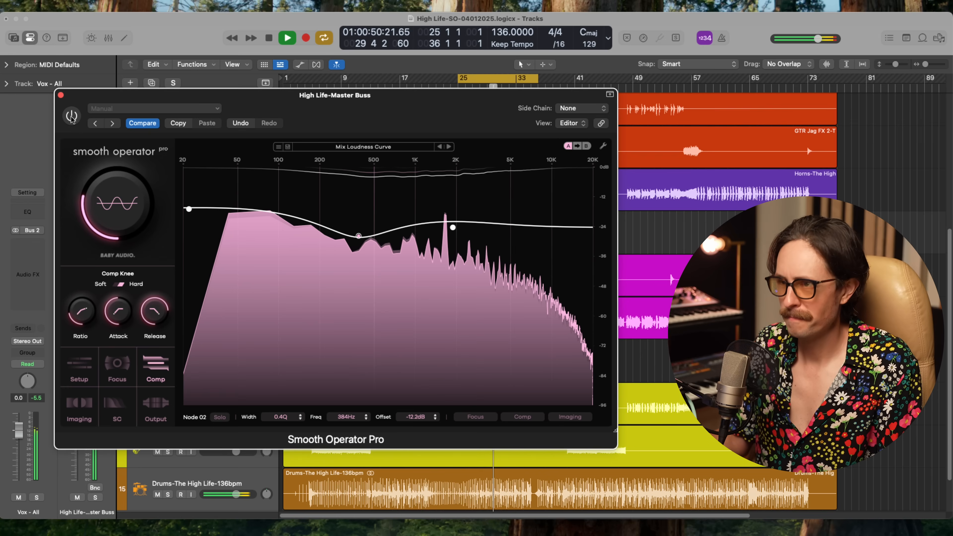
{"action": "left_click", "coordinate": [71, 118]}
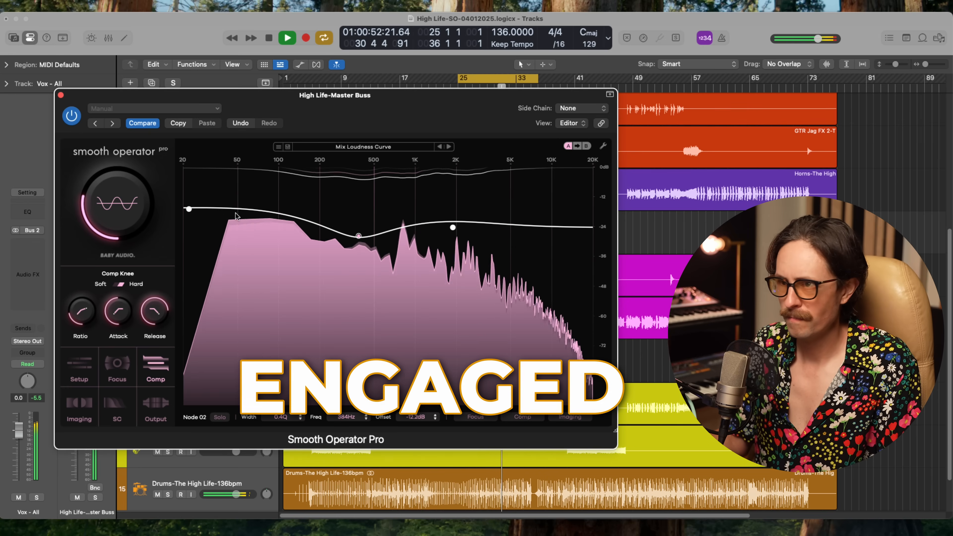
Step: Move Node 01 to 46 Hz with a -13.0 dB offset and stop playback
{"action": "left_click_drag", "start_coordinate": [189, 209], "coordinate": [232, 233]}
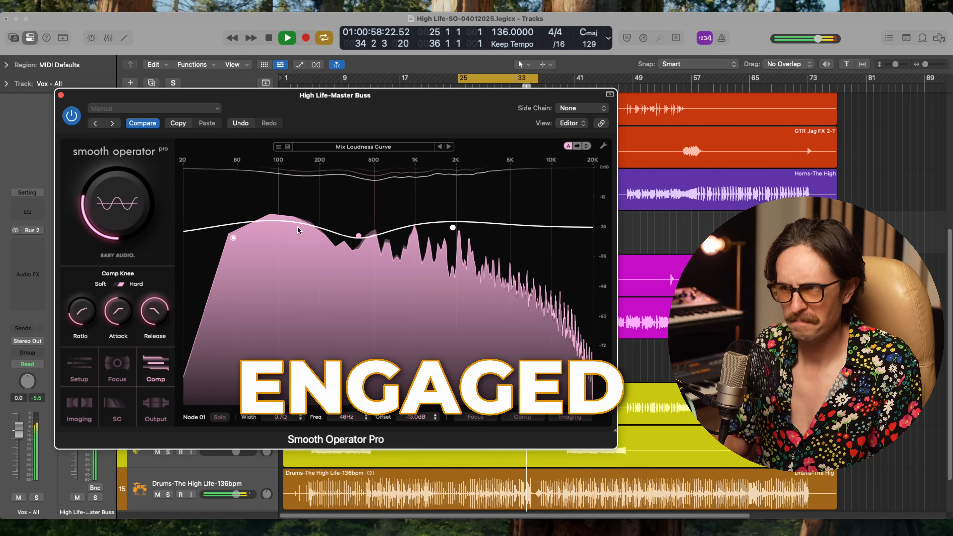
{"action": "key", "text": "space"}
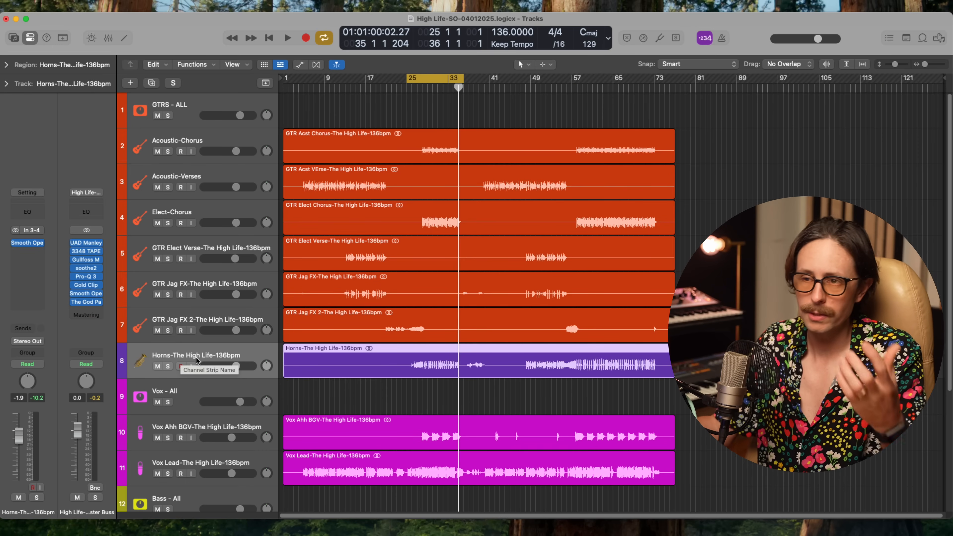
Step: Solo the Vox Lead and Horns tracks together
{"action": "left_click", "coordinate": [208, 464]}
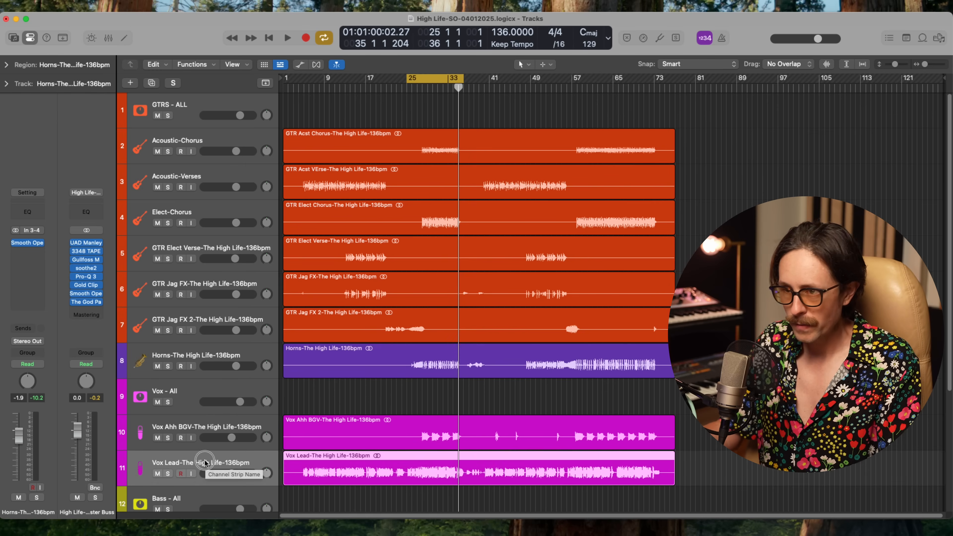
{"action": "left_click", "coordinate": [167, 474]}
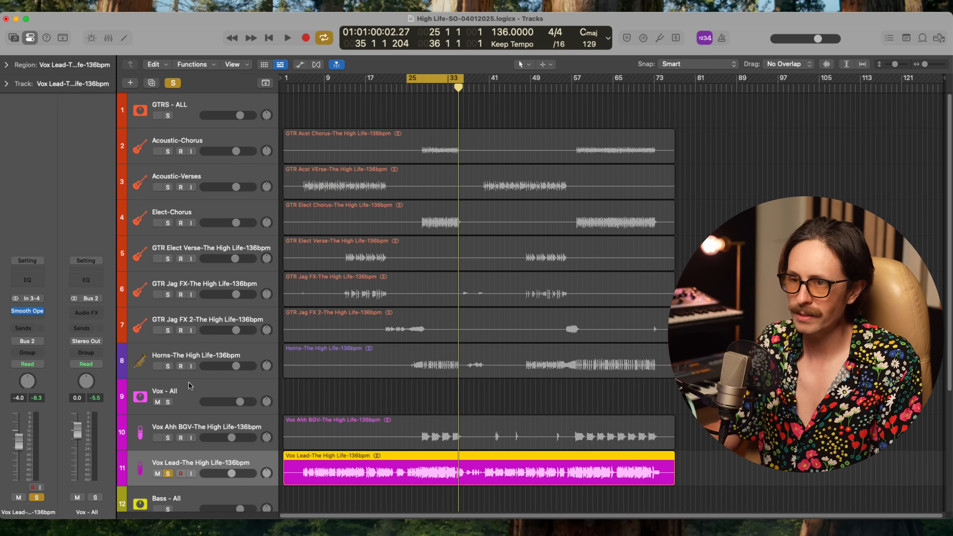
{"action": "left_click", "coordinate": [189, 391]}
{"action": "left_click", "coordinate": [195, 355]}
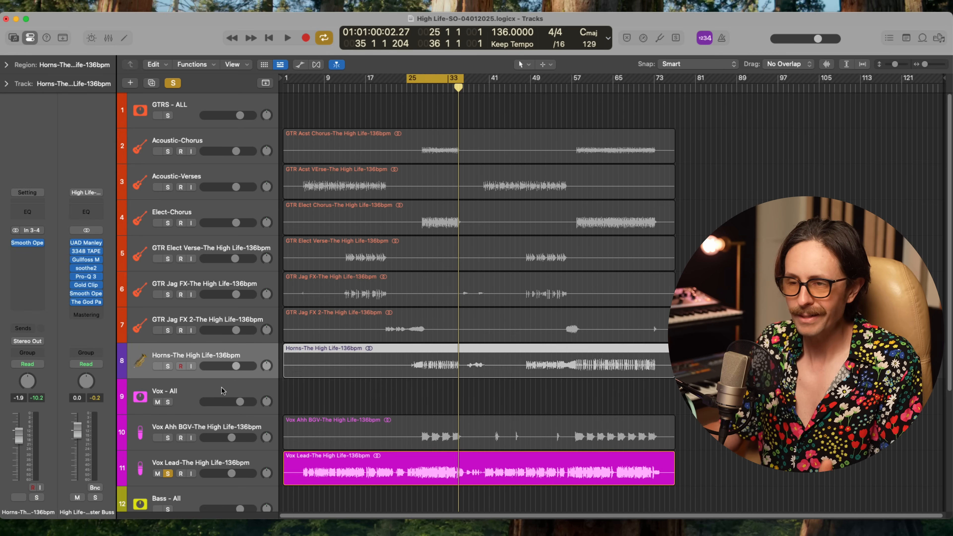
{"action": "left_click", "coordinate": [168, 366]}
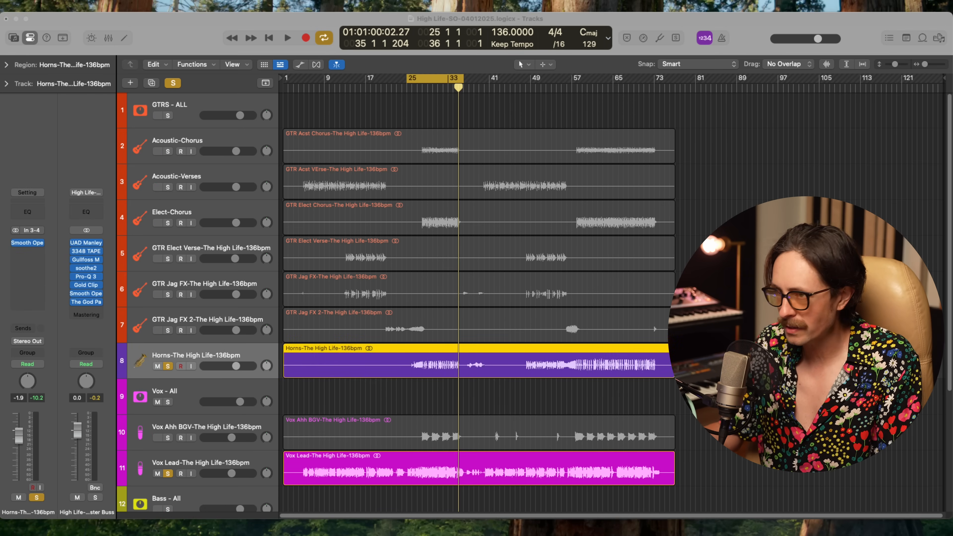
Step: Play the soloed horns and lead vocal and set the cycle range to bars 28 to 35
{"action": "key", "text": "space"}
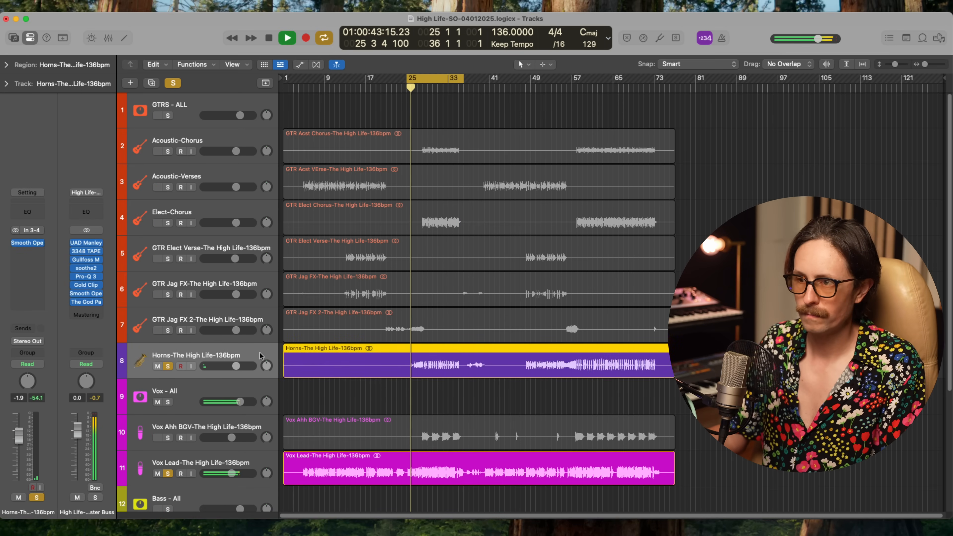
{"action": "left_click_drag", "start_coordinate": [387, 315], "coordinate": [507, 425]}
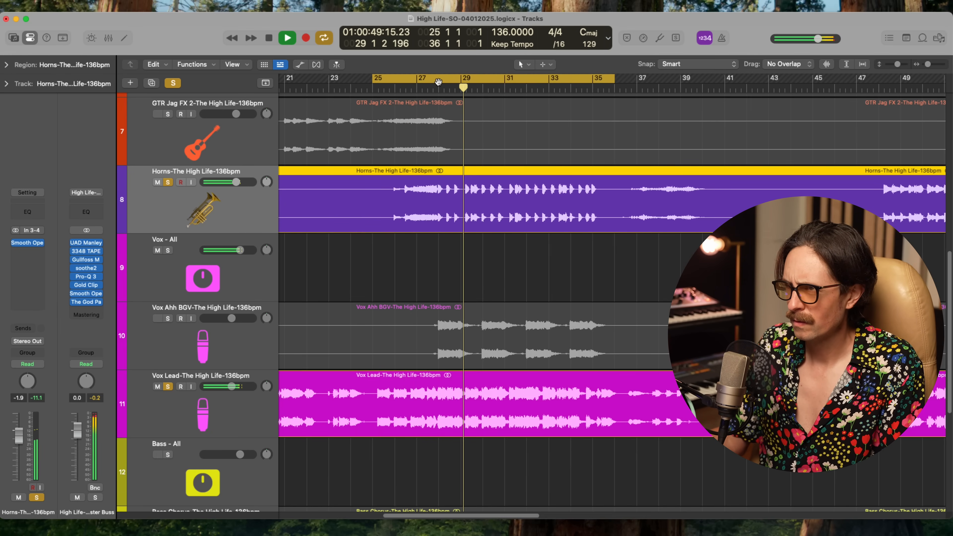
{"action": "left_click_drag", "start_coordinate": [439, 78], "coordinate": [595, 80]}
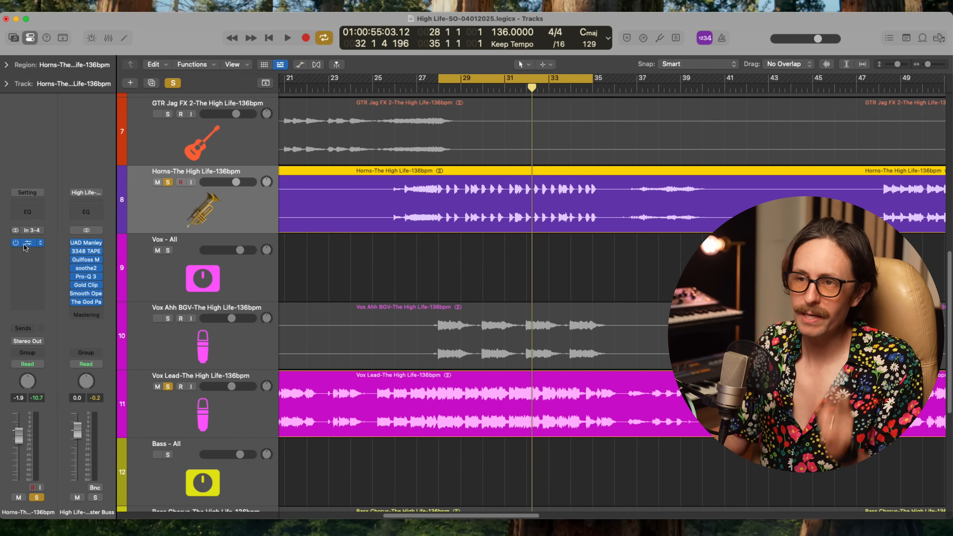
Step: Open Smooth Operator Pro on the Horns track and move its window clear for editing
{"action": "left_click", "coordinate": [28, 244]}
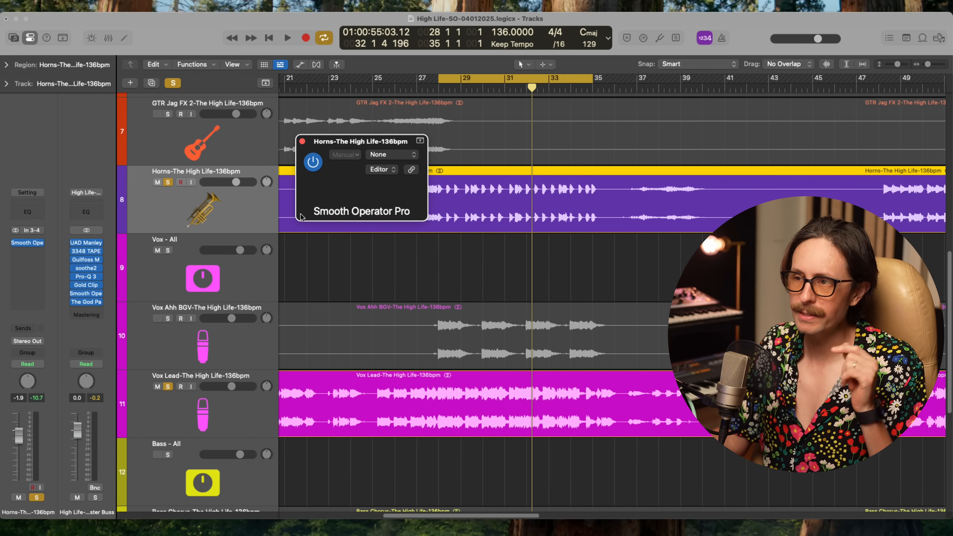
{"action": "left_click", "coordinate": [178, 377]}
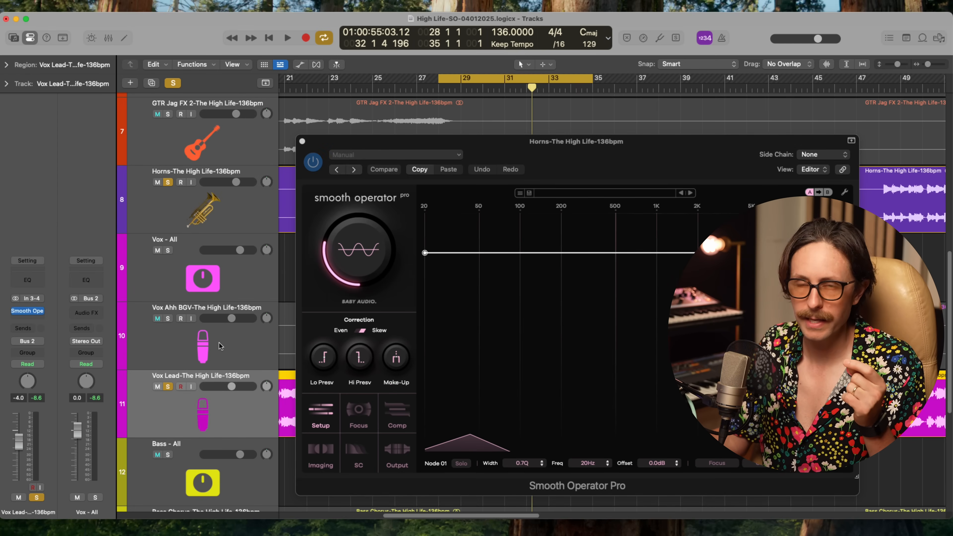
{"action": "left_click", "coordinate": [195, 203]}
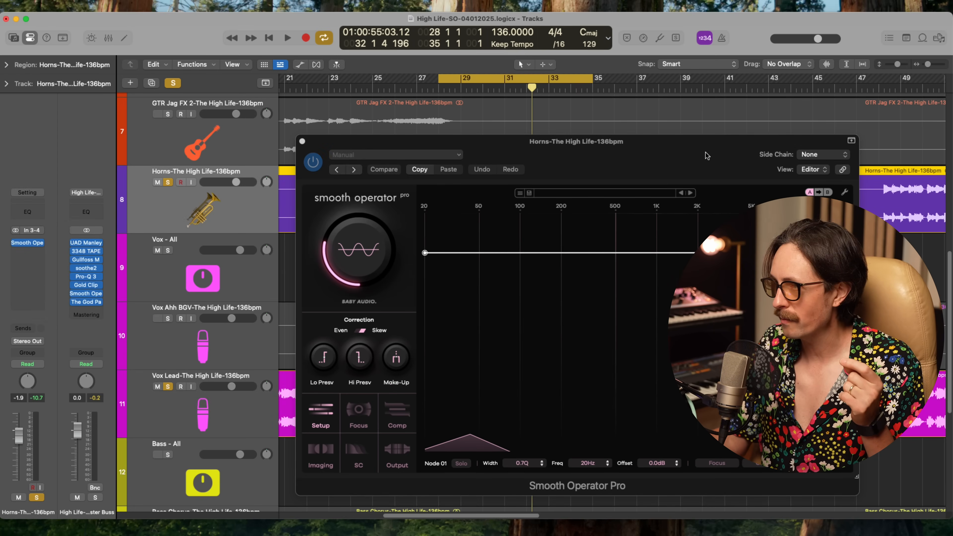
{"action": "left_click_drag", "start_coordinate": [707, 156], "coordinate": [542, 117]}
Step: Set the horns plug-in's side chain source to the Vox Lead track (Audio 13) and turn its Sidechain mode on
{"action": "left_click", "coordinate": [657, 116]}
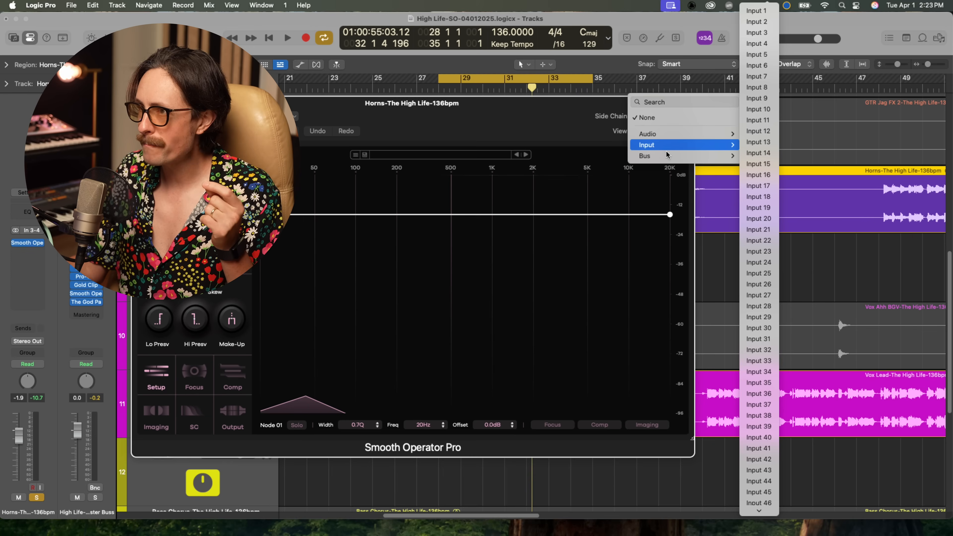
{"action": "mouse_move", "coordinate": [683, 134]}
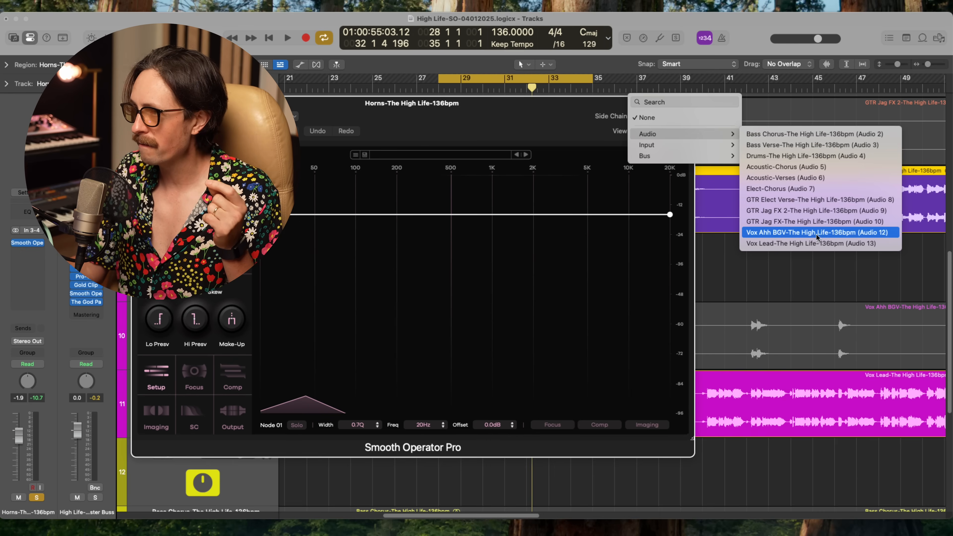
{"action": "left_click", "coordinate": [816, 244]}
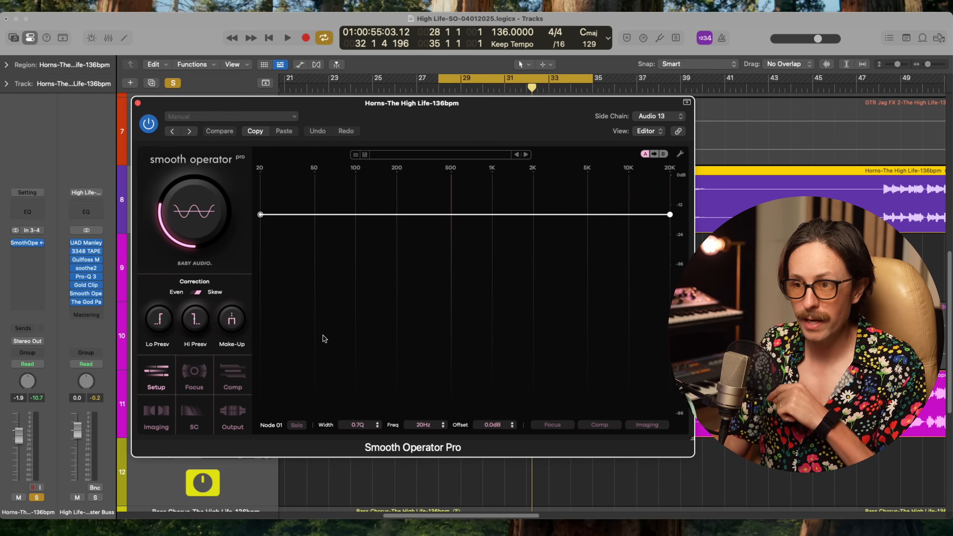
{"action": "left_click", "coordinate": [198, 416]}
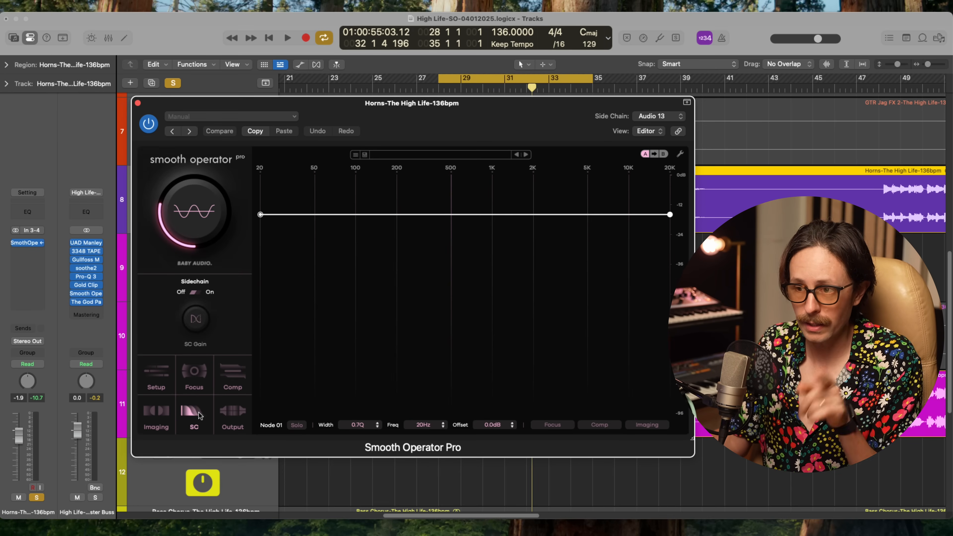
{"action": "left_click", "coordinate": [197, 294]}
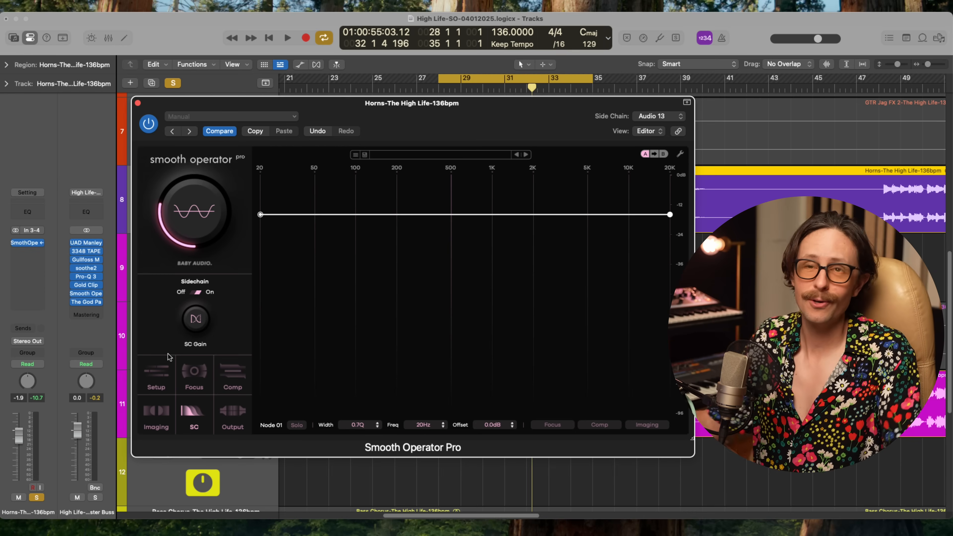
Step: Set the horns plug-in's Lo Presv to about 180 Hz and Hi Presv to about 3.8 kHz
{"action": "left_click", "coordinate": [154, 380]}
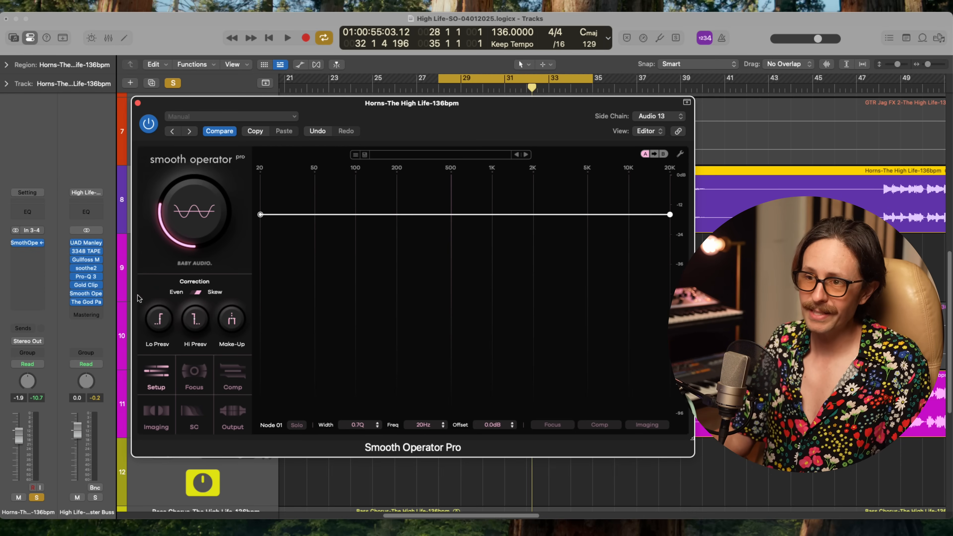
{"action": "left_click_drag", "start_coordinate": [157, 316], "coordinate": [172, 261]}
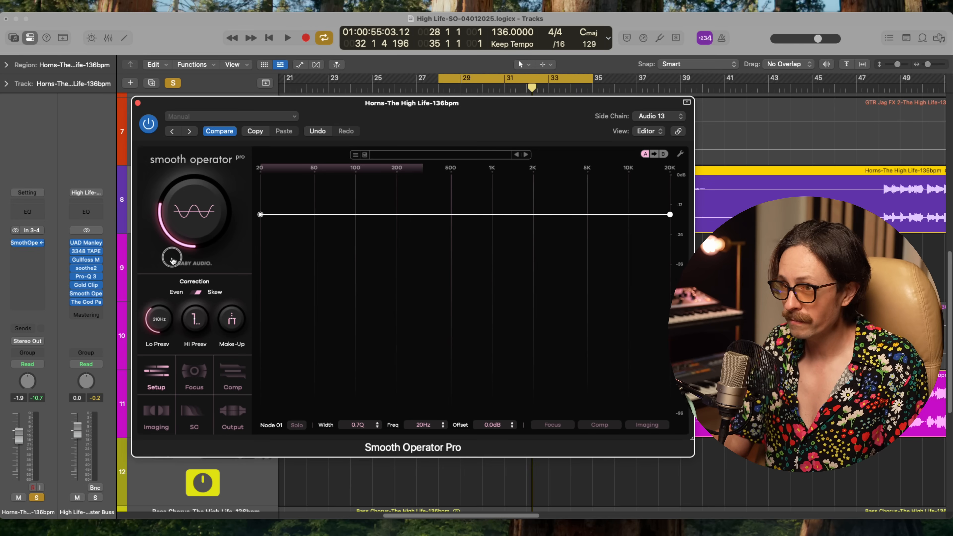
{"action": "left_click_drag", "start_coordinate": [197, 320], "coordinate": [200, 280]}
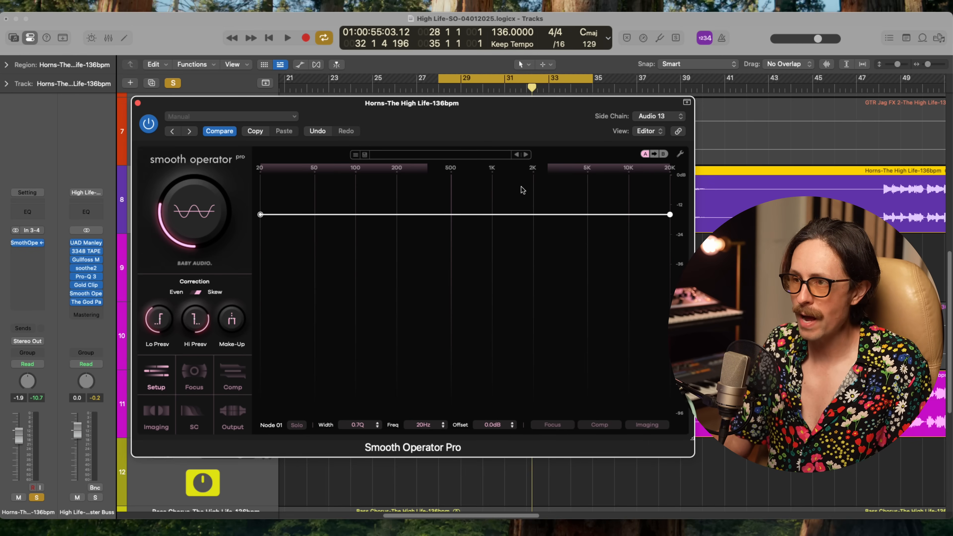
{"action": "left_click_drag", "start_coordinate": [209, 314], "coordinate": [157, 329]}
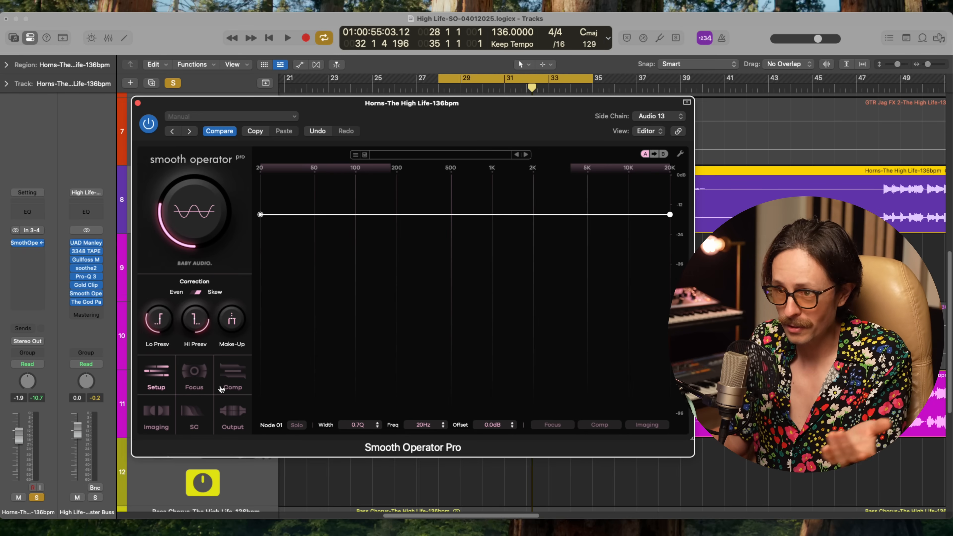
Step: Switch the horns plug-in's imaging mode to M/S
{"action": "left_click", "coordinate": [169, 408]}
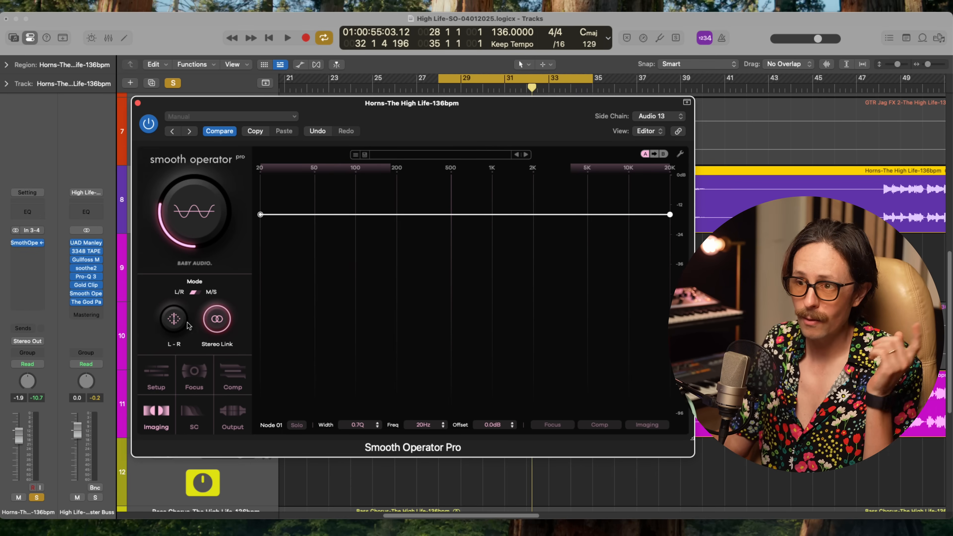
{"action": "left_click", "coordinate": [201, 296]}
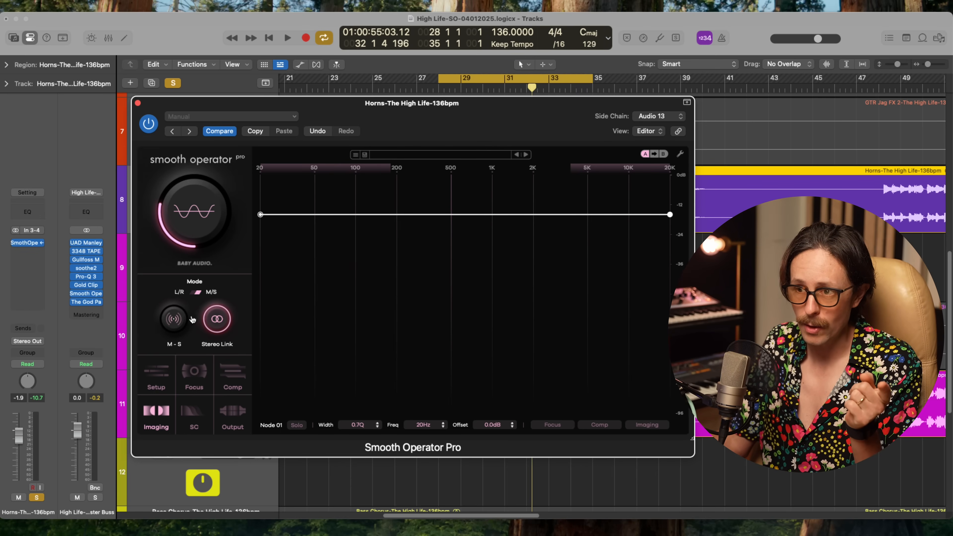